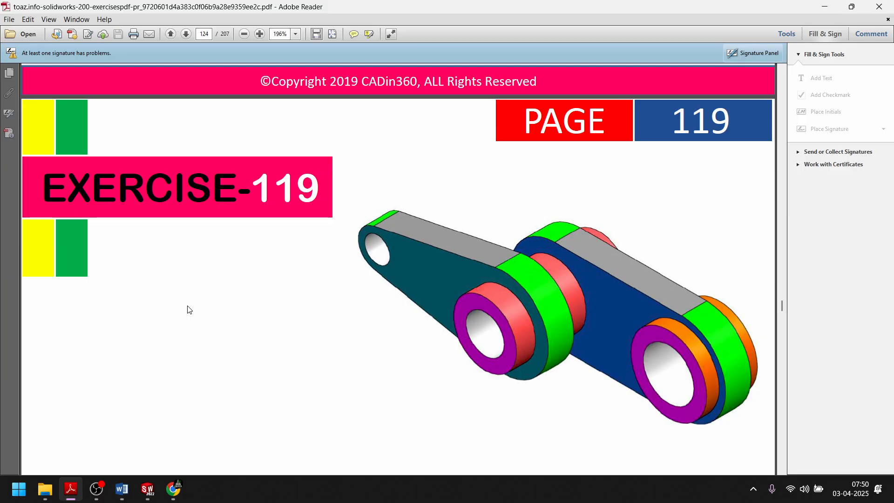
# Examine the dimensioned top, front and section views of the Exercise-119 link drawing
pyautogui.scroll(-8, 188, 310)
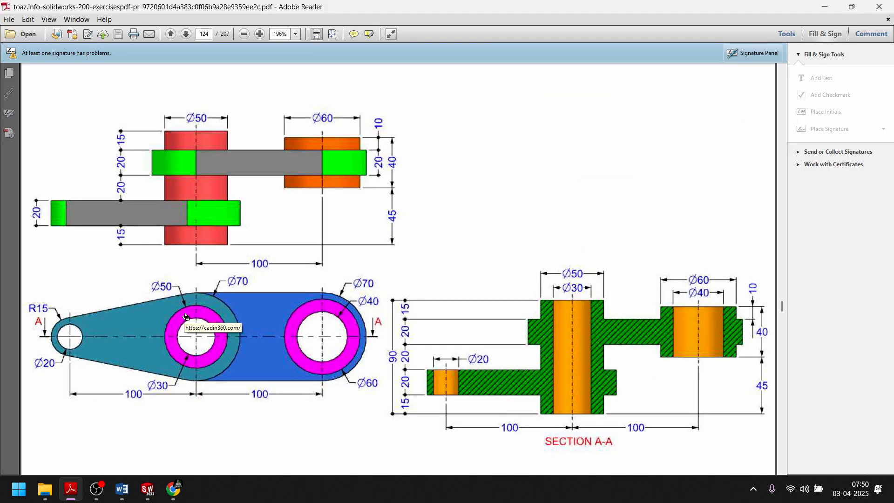
pyautogui.scroll(-3, 185, 317)
pyautogui.scroll(3, 185, 317)
pyautogui.click(260, 34)
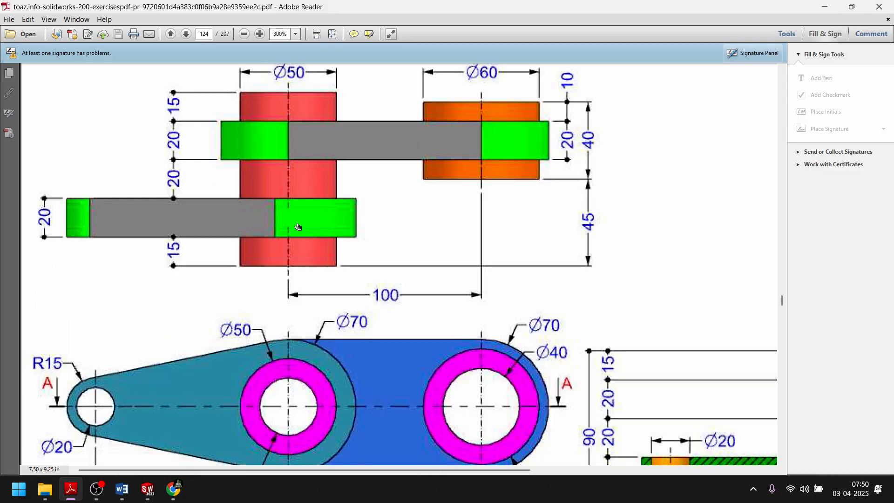
pyautogui.scroll(-6, 298, 227)
pyautogui.scroll(6, 298, 226)
pyautogui.scroll(-3, 298, 227)
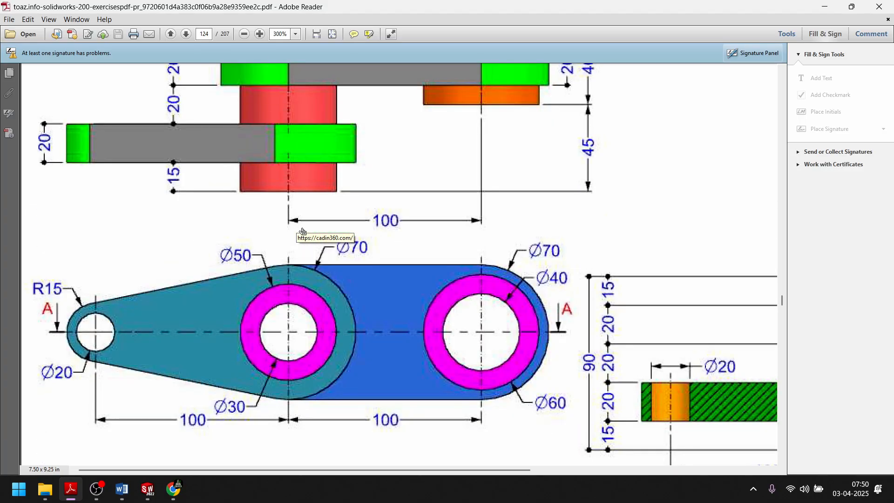
# Switch to SOLIDWORKS, create a new part and start a sketch on the Front Plane
pyautogui.click(147, 489)
pyautogui.click(88, 12)
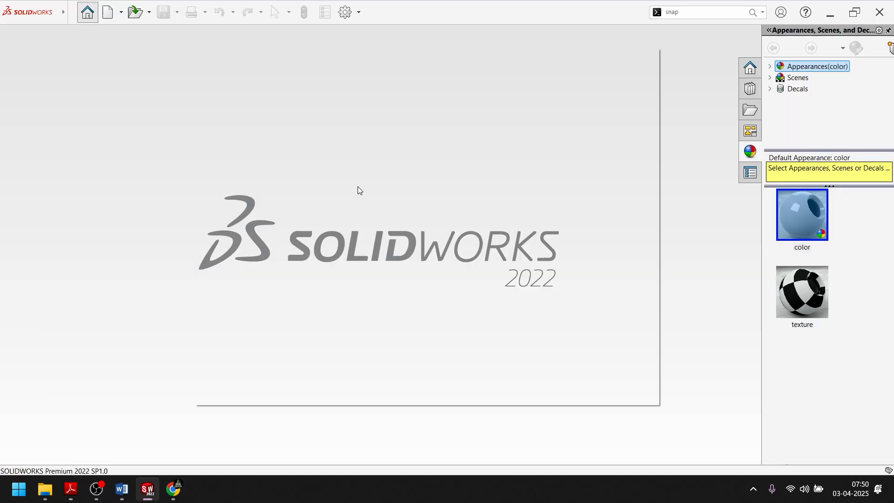
pyautogui.click(233, 133)
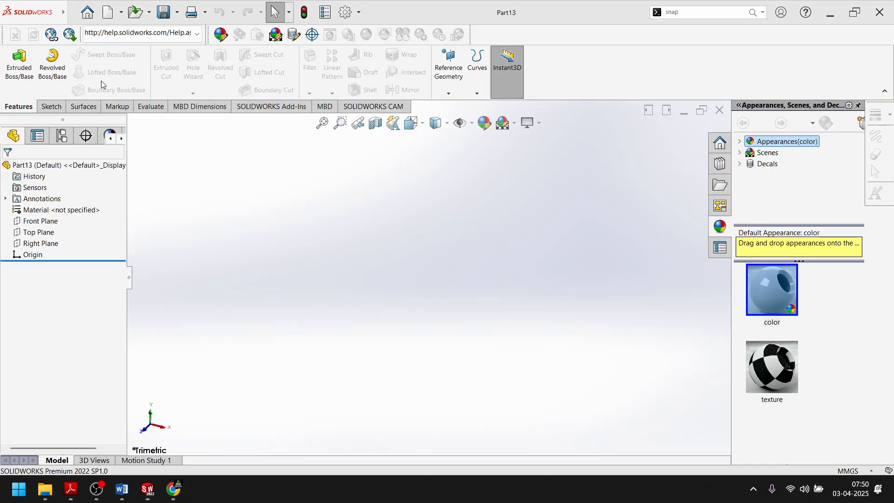
pyautogui.click(51, 107)
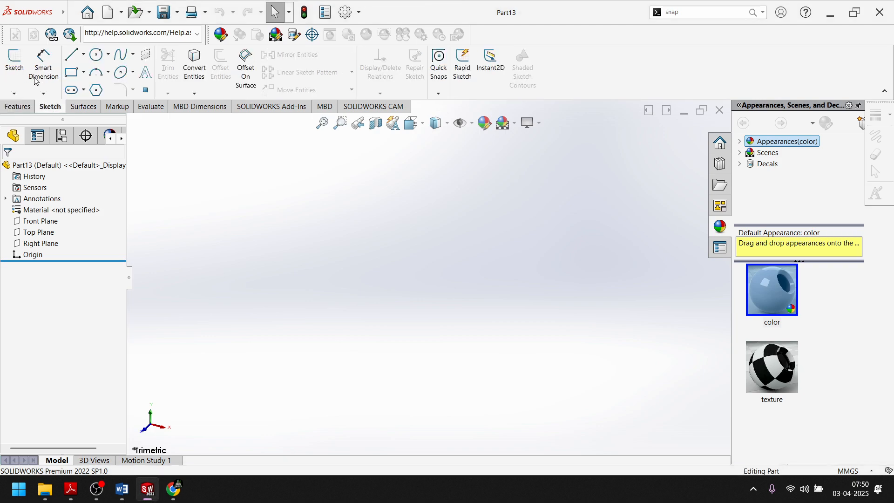
pyautogui.click(14, 62)
pyautogui.click(485, 223)
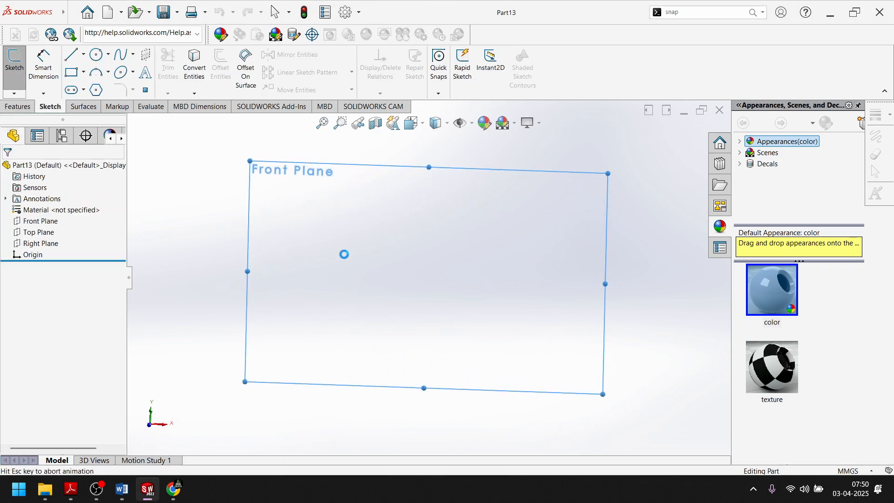
# Sketch a horizontal straight slot from the origin, about 78 mm between arc centres and about 25 mm wide
pyautogui.click(71, 90)
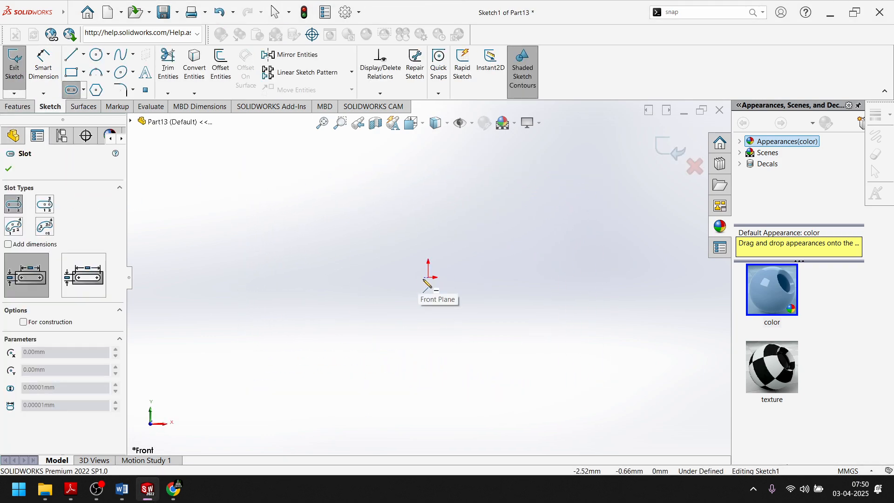
pyautogui.click(429, 278)
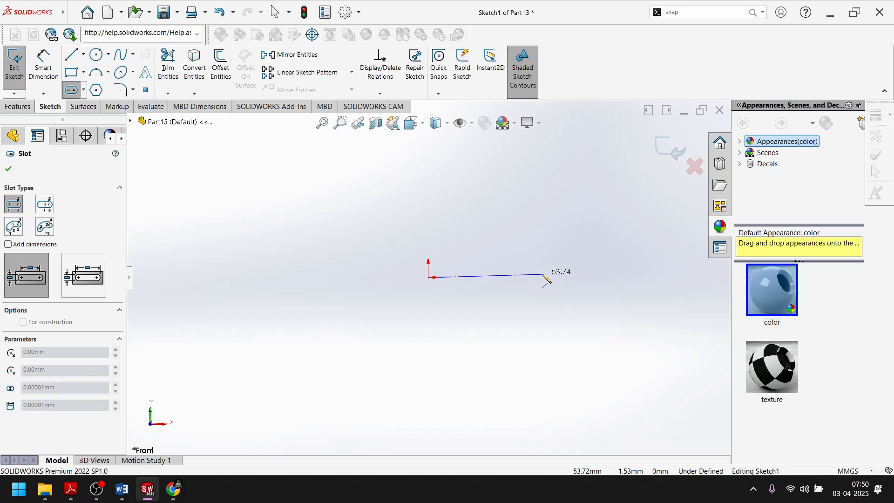
pyautogui.click(594, 277)
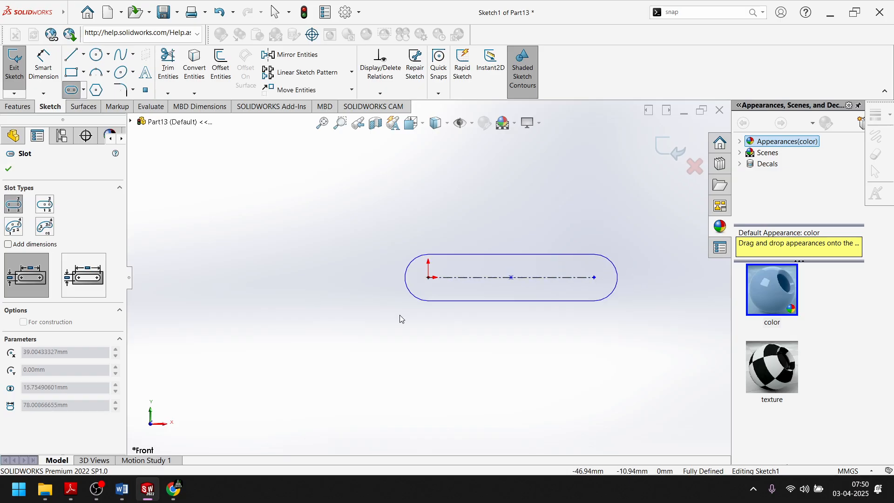
pyautogui.click(595, 305)
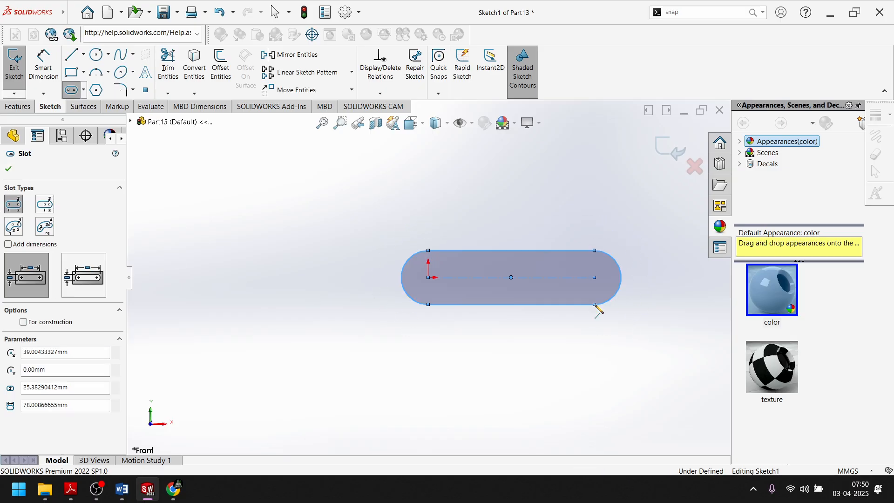
pyautogui.click(8, 169)
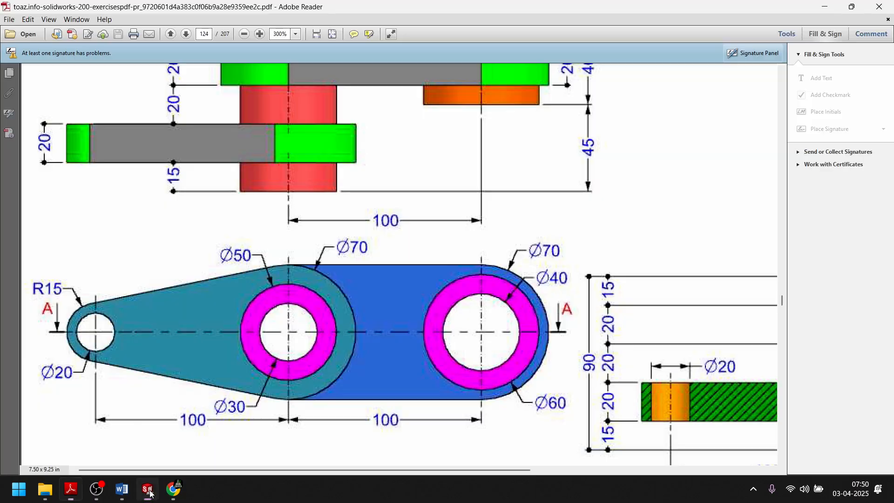
# Check the drawing in Adobe Reader, return to SOLIDWORKS and dimension the slot's centre-to-centre distance as 100 mm
pyautogui.click(149, 491)
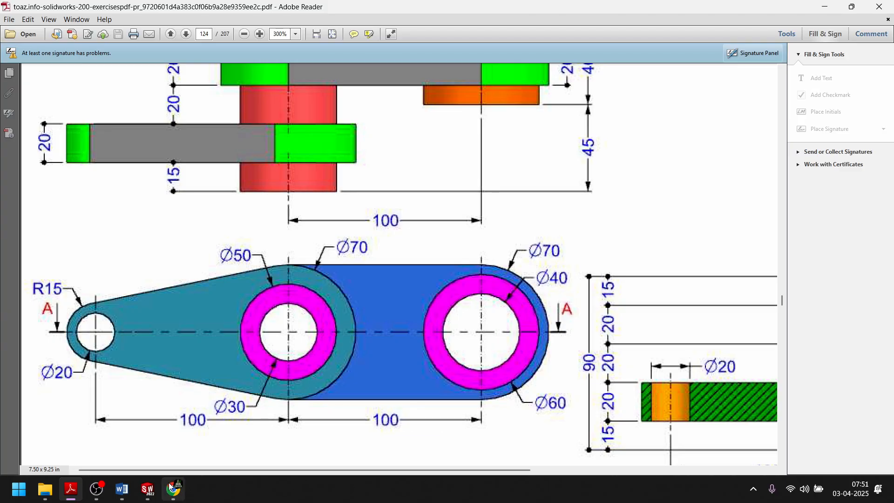
pyautogui.click(147, 489)
pyautogui.click(43, 63)
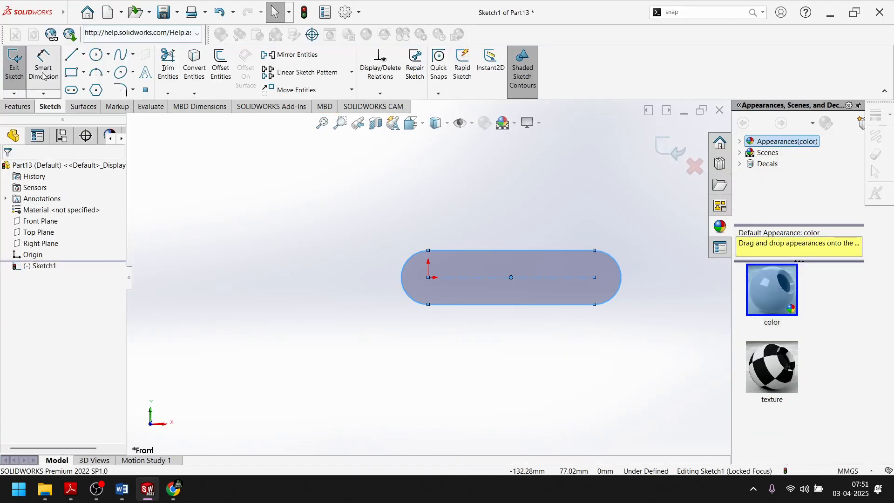
pyautogui.click(544, 305)
pyautogui.click(524, 344)
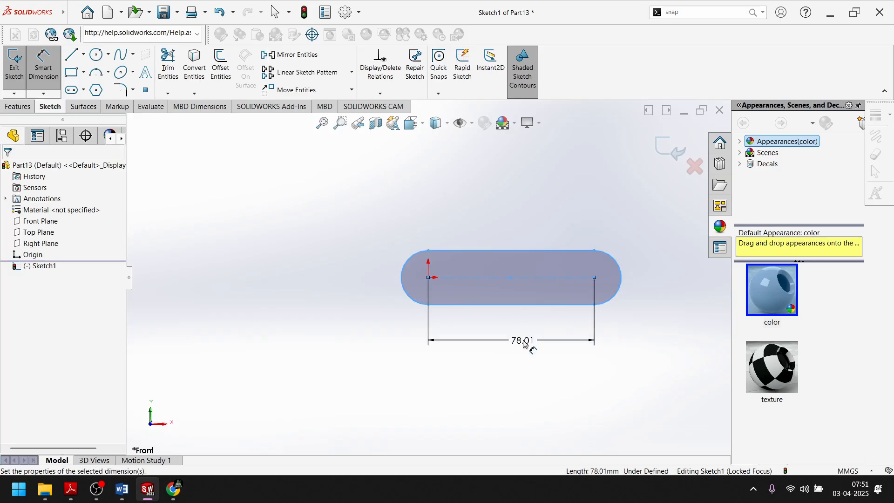
pyautogui.write('100')
pyautogui.press('Return')
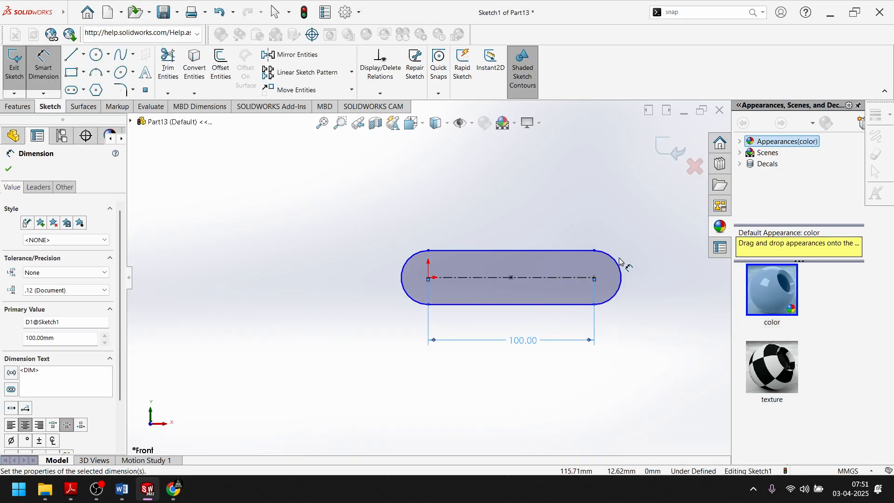
# Dimension the slot's end arc with a radius of 35 mm
pyautogui.click(618, 262)
pyautogui.click(616, 237)
pyautogui.write('35')
pyautogui.press('Return')
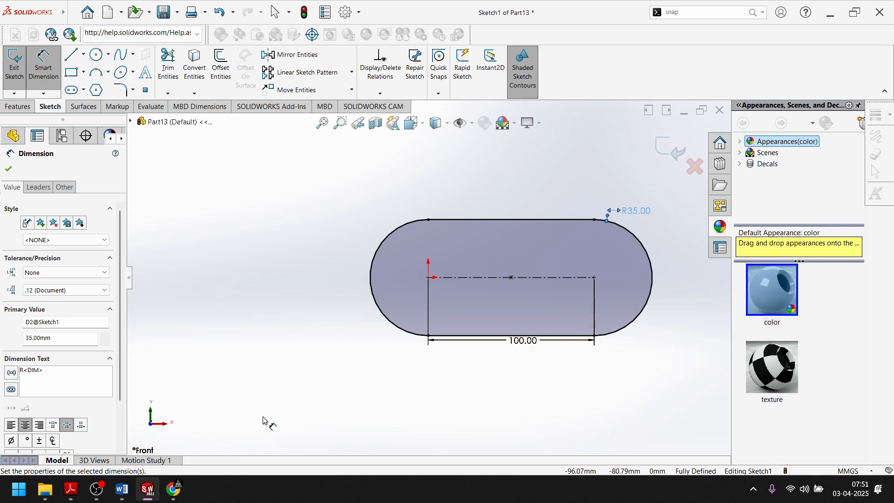
# Examine the drawing's top and front views in Adobe Reader for the boss and hole sizes, then return to SOLIDWORKS
pyautogui.click(149, 494)
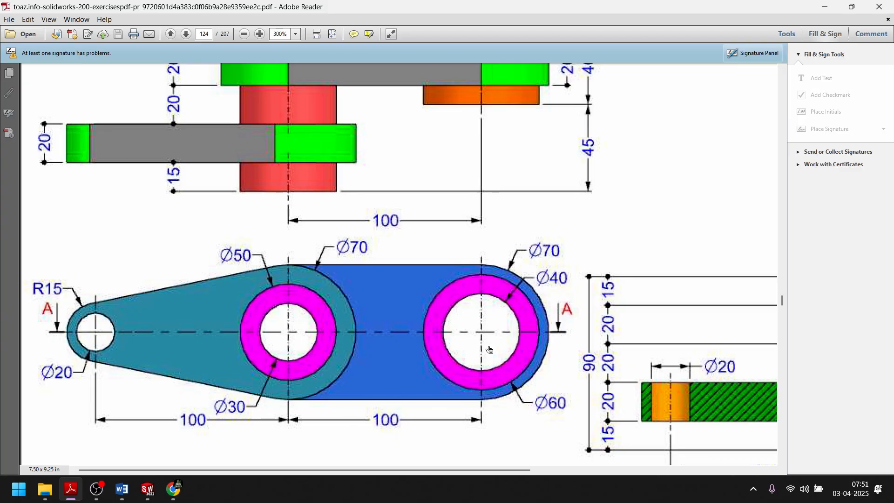
pyautogui.scroll(3, 489, 349)
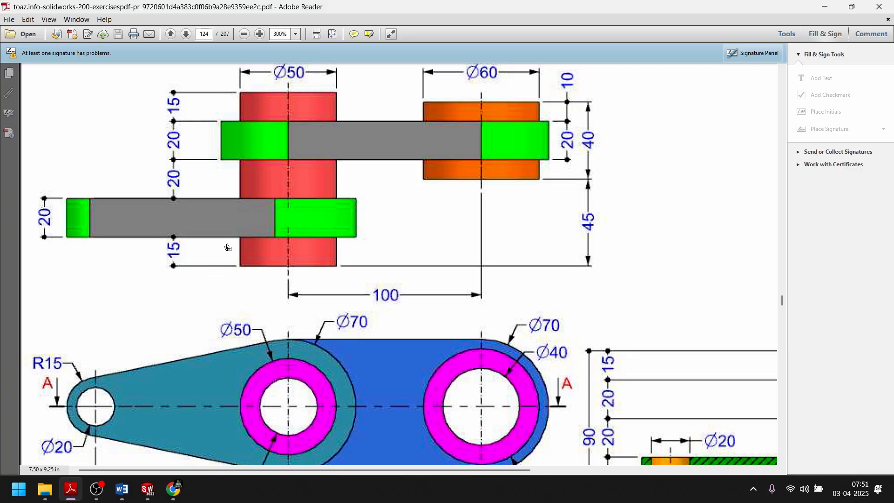
pyautogui.click(150, 493)
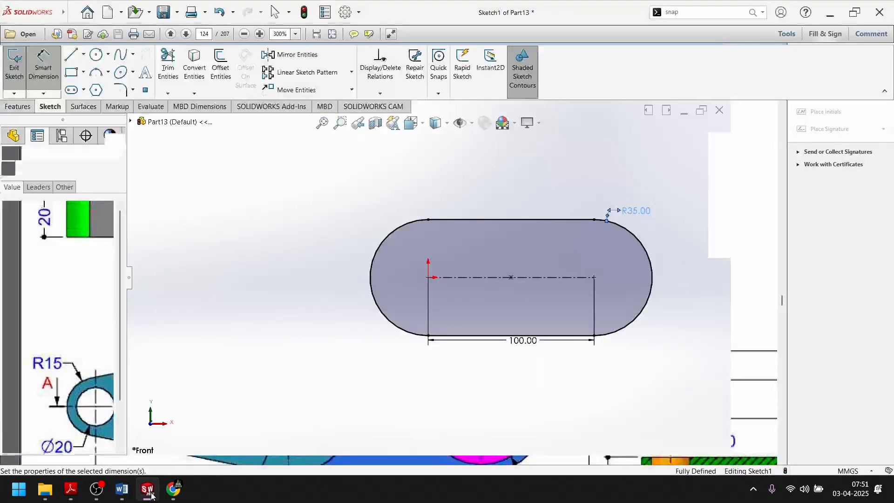
pyautogui.click(150, 494)
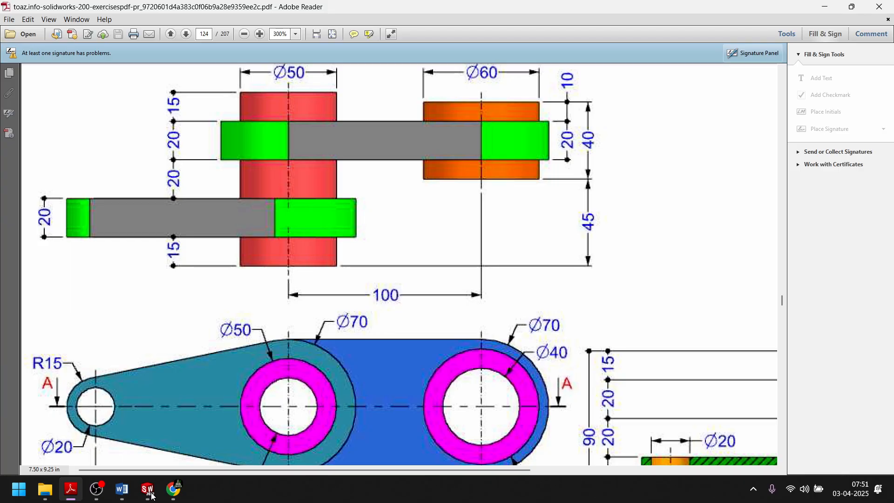
pyautogui.scroll(-3, 382, 391)
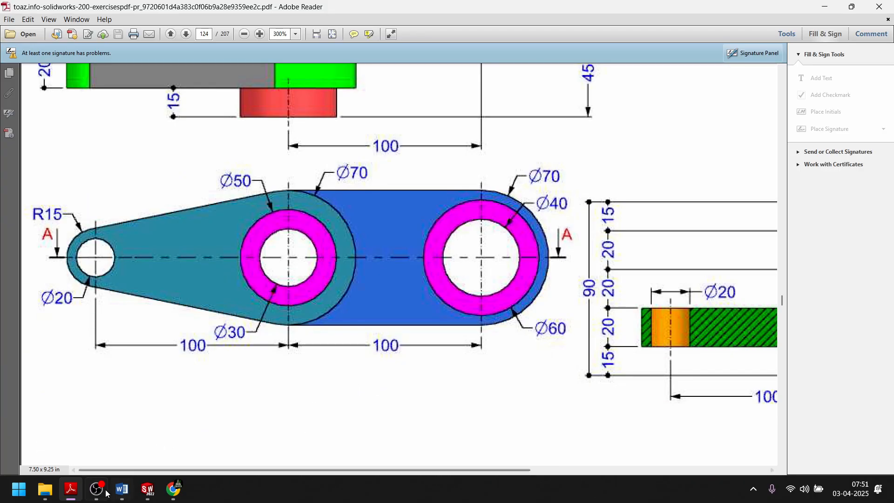
pyautogui.click(149, 494)
pyautogui.click(149, 496)
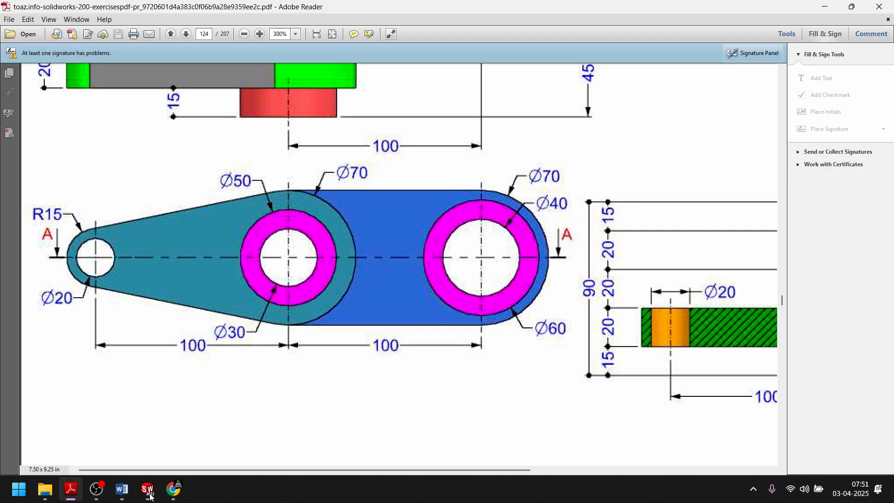
pyautogui.click(149, 497)
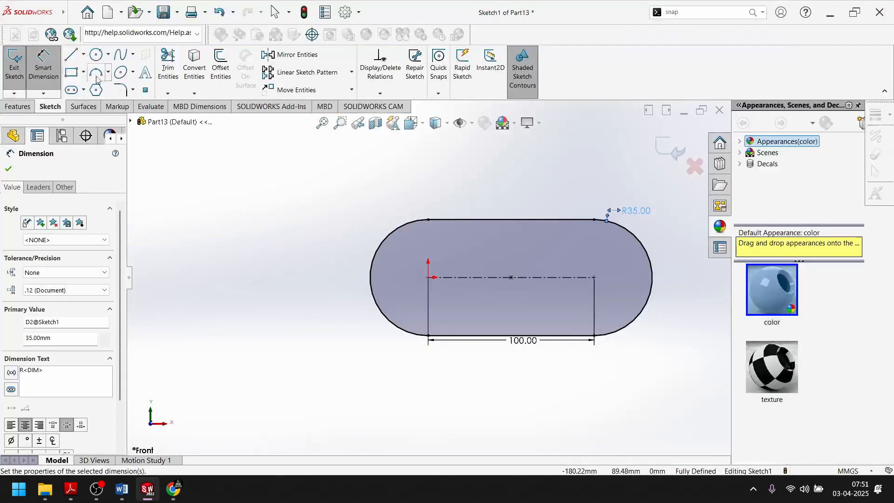
# Sketch two concentric circles on the slot's end centre away from the origin, with radii of about 26.5 mm and 13.5 mm
pyautogui.click(96, 55)
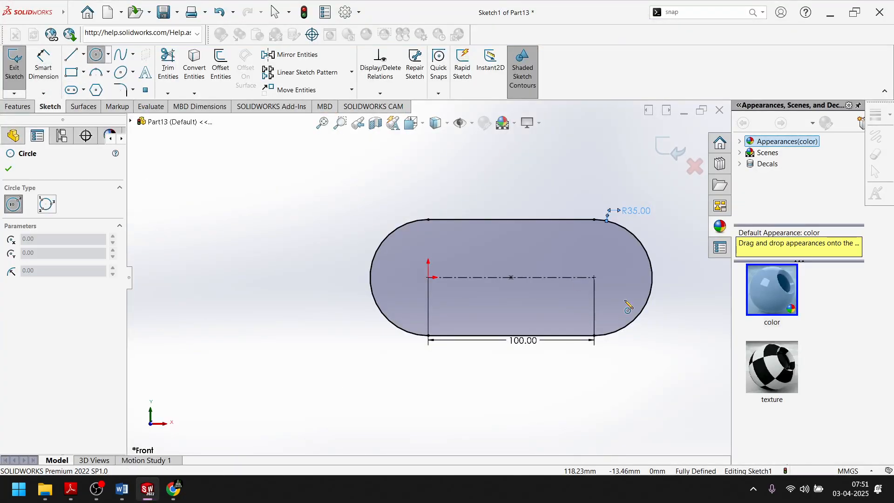
pyautogui.click(595, 278)
pyautogui.click(640, 277)
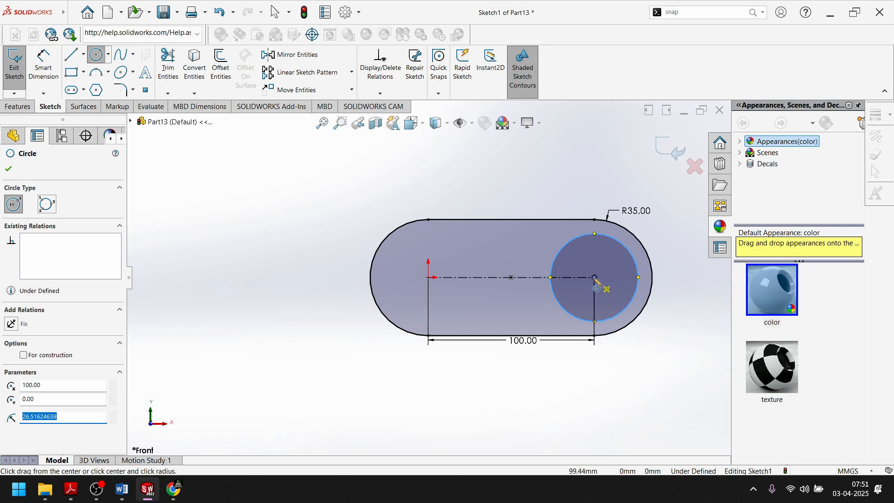
pyautogui.click(594, 278)
pyautogui.click(617, 277)
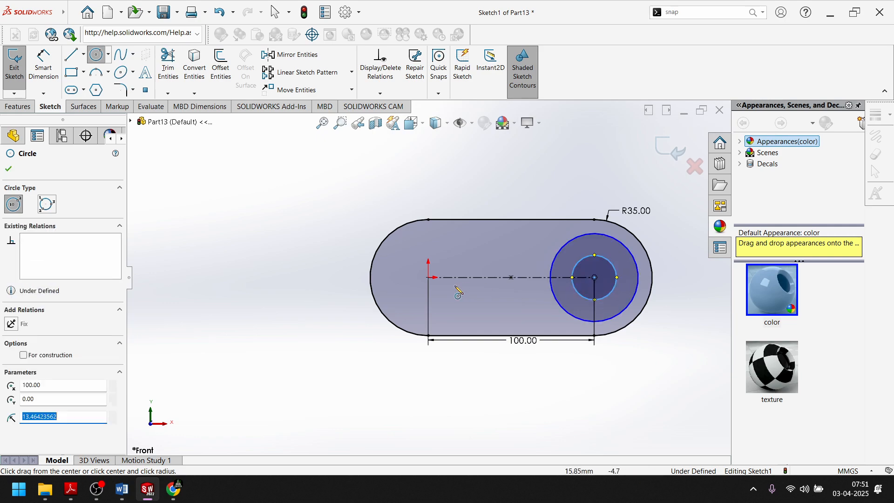
# Sketch two concentric circles centred on the origin, with radii of about 12 mm and 26 mm
pyautogui.click(429, 277)
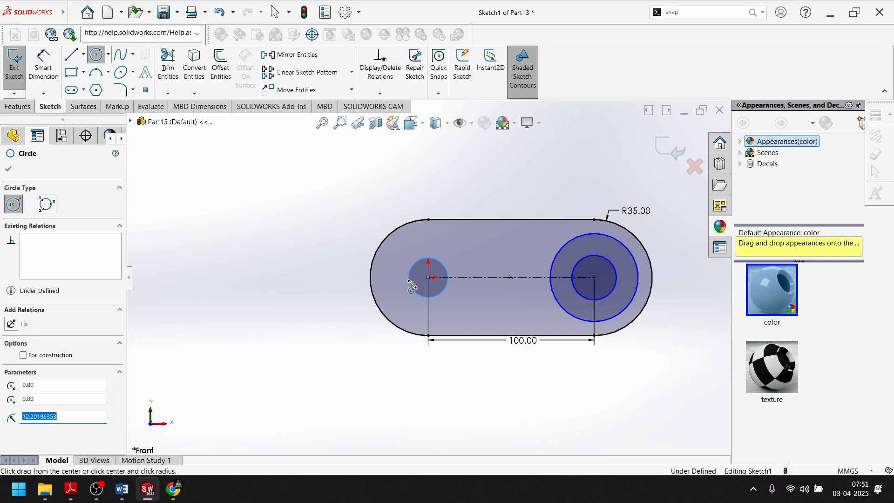
pyautogui.click(428, 278)
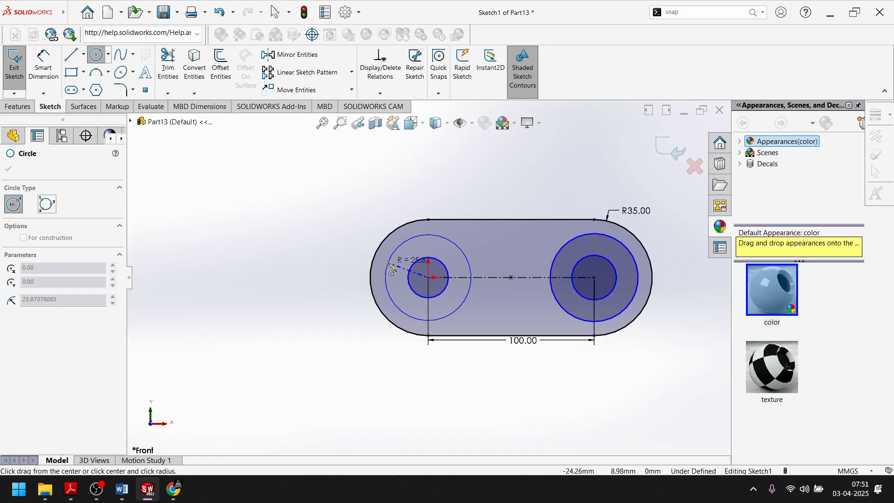
pyautogui.click(471, 278)
pyautogui.click(8, 168)
# Dimension the outer circle at the origin with a diameter of 50 mm
pyautogui.click(44, 65)
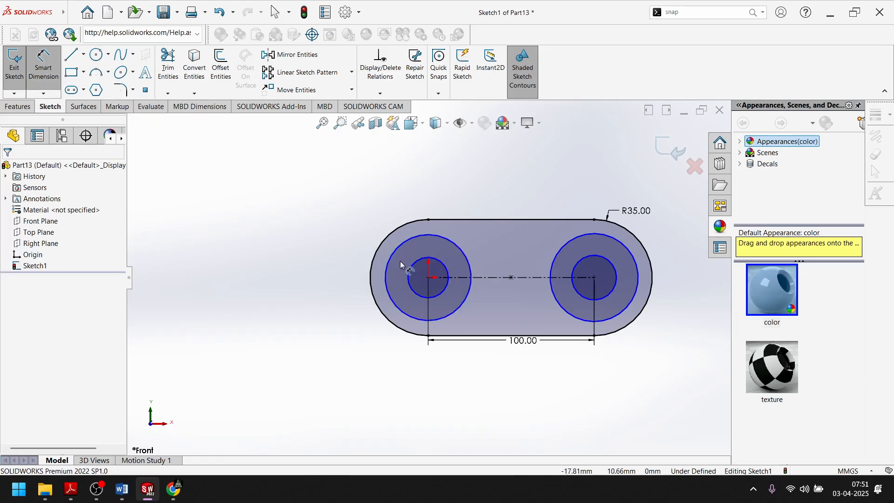
pyautogui.click(401, 242)
pyautogui.click(329, 237)
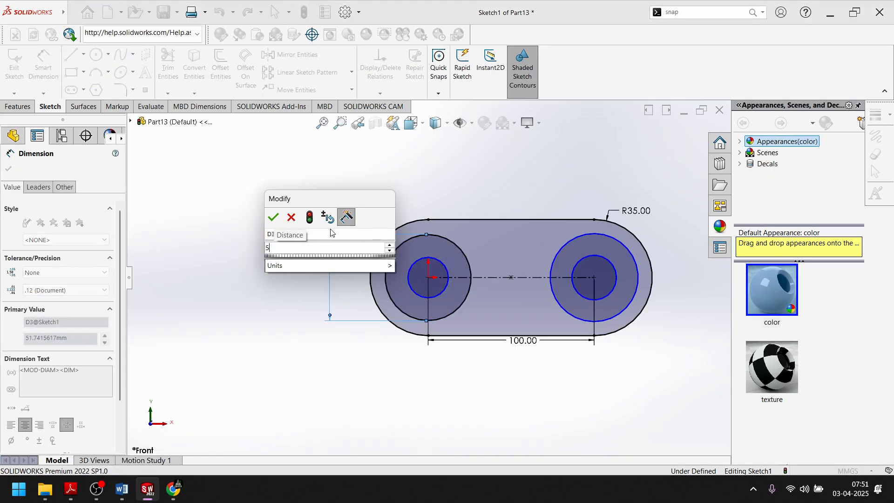
pyautogui.write('50')
pyautogui.press('Return')
# Dimension the inner circle at the origin with a diameter of 30 mm
pyautogui.click(423, 276)
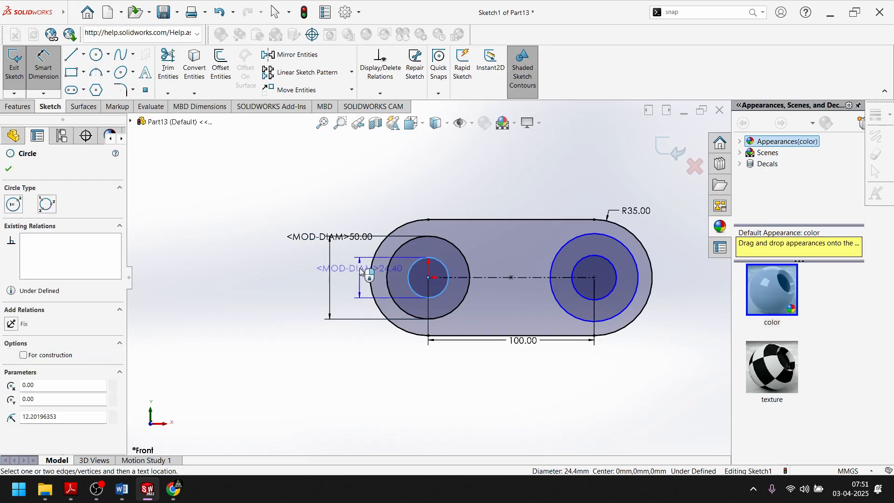
pyautogui.click(361, 268)
pyautogui.write('30')
pyautogui.press('Return')
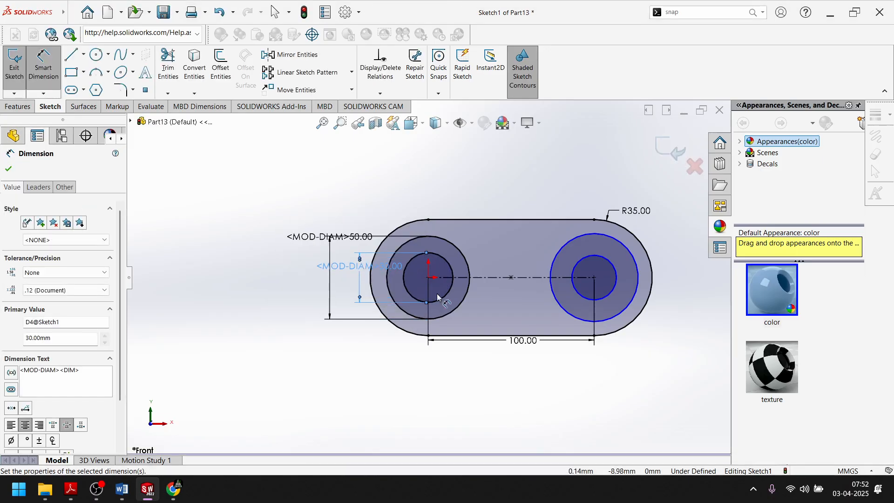
# Dimension the outer circle at the slot's other end with a diameter of 60 mm
pyautogui.click(625, 249)
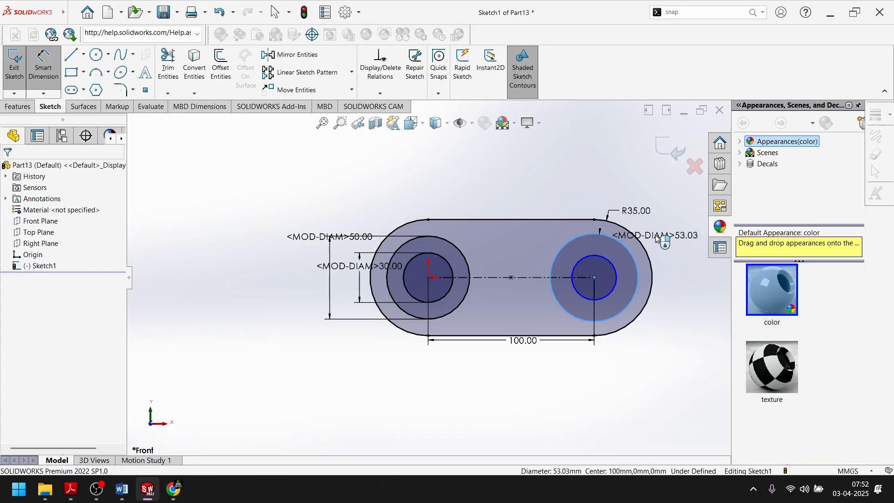
pyautogui.click(658, 236)
pyautogui.write('60')
pyautogui.press('Return')
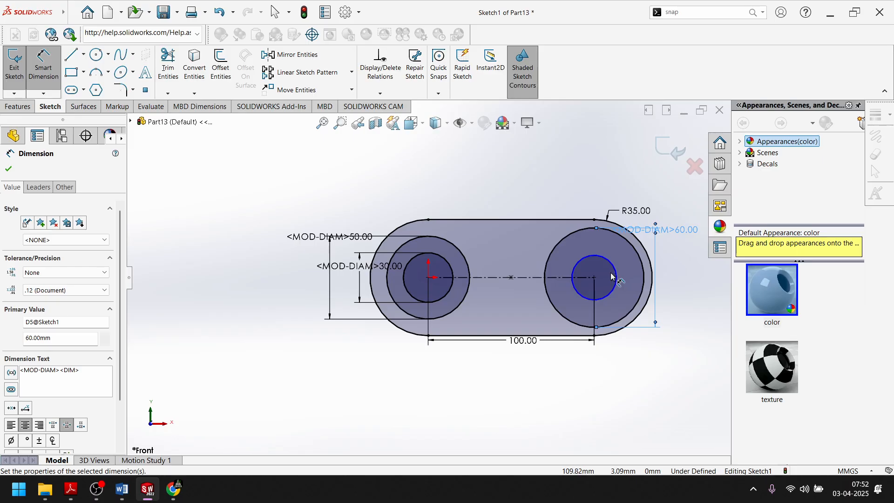
# Dimension the inner circle at the slot's far end with a diameter of 40 mm and finish the sketch
pyautogui.click(616, 277)
pyautogui.click(667, 261)
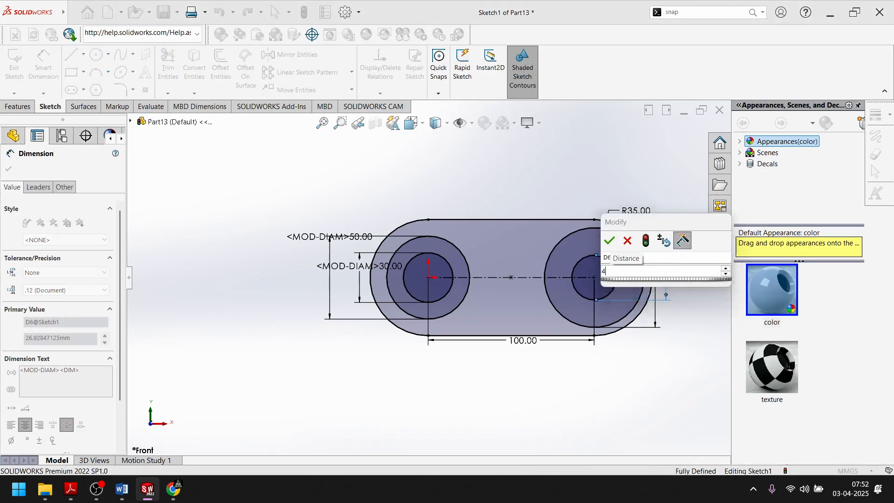
pyautogui.write('40')
pyautogui.press('Return')
pyautogui.click(10, 168)
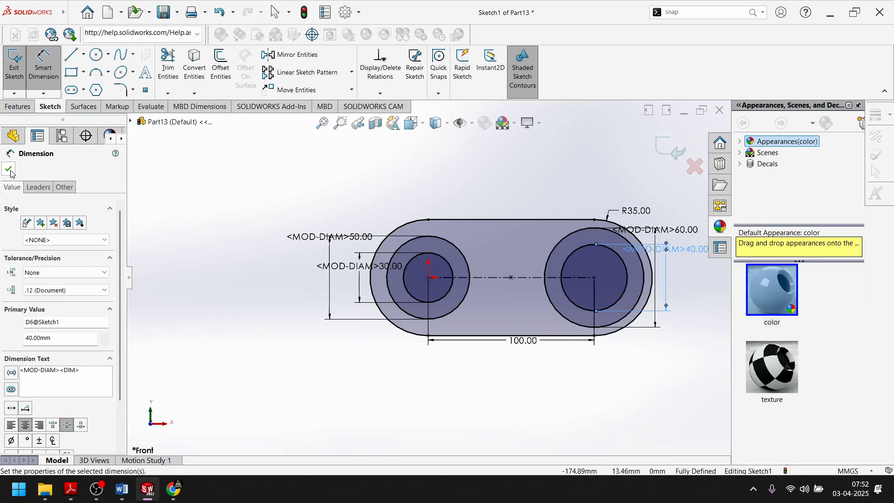
pyautogui.click(671, 150)
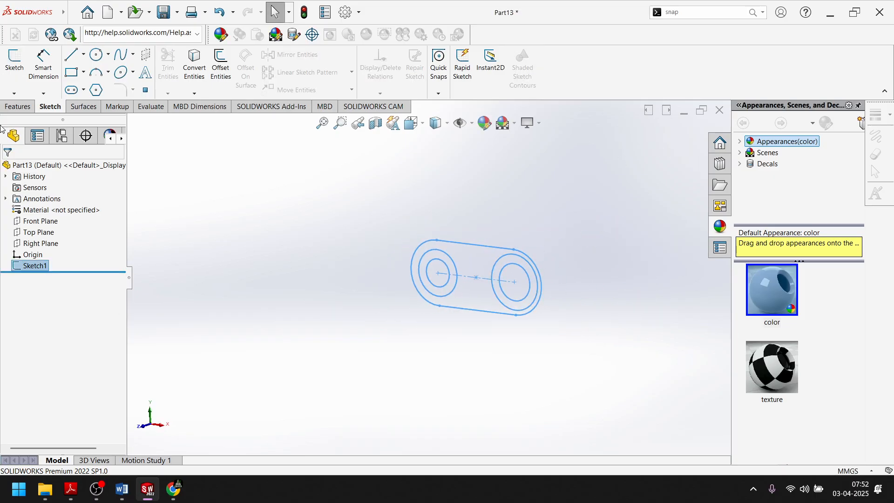
# Extrude the slot region outside the circles 20 mm with the Mid Plane end condition, checking the thickness in the PDF drawing
pyautogui.click(17, 107)
pyautogui.click(18, 65)
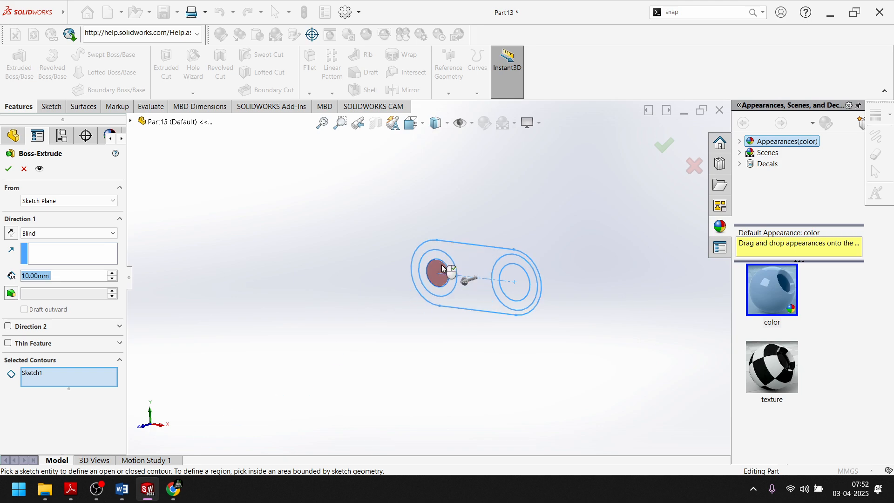
pyautogui.click(473, 252)
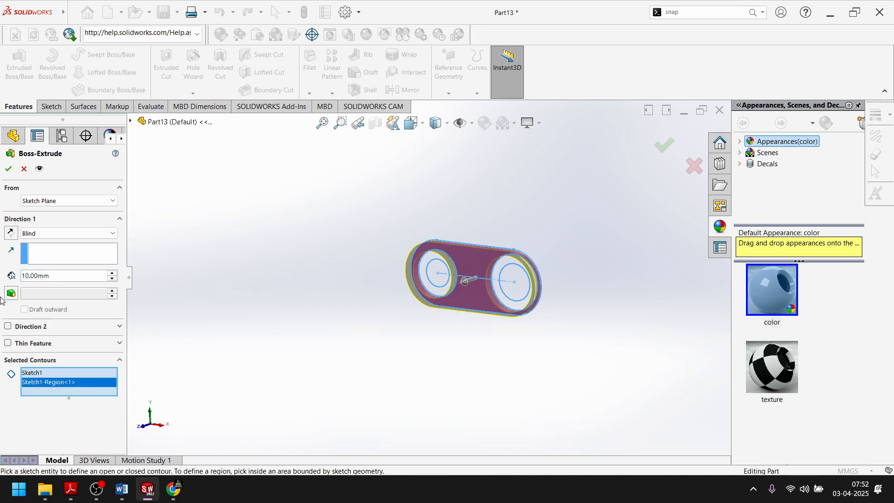
pyautogui.click(31, 233)
pyautogui.click(42, 280)
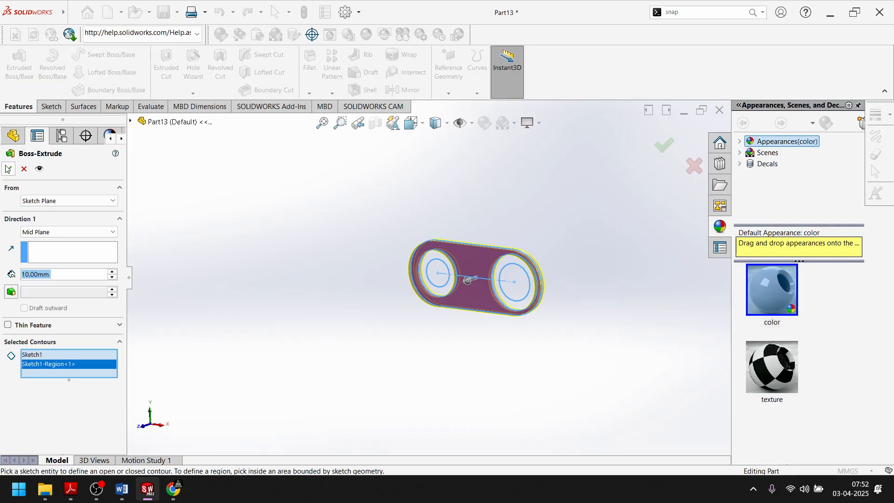
pyautogui.click(145, 497)
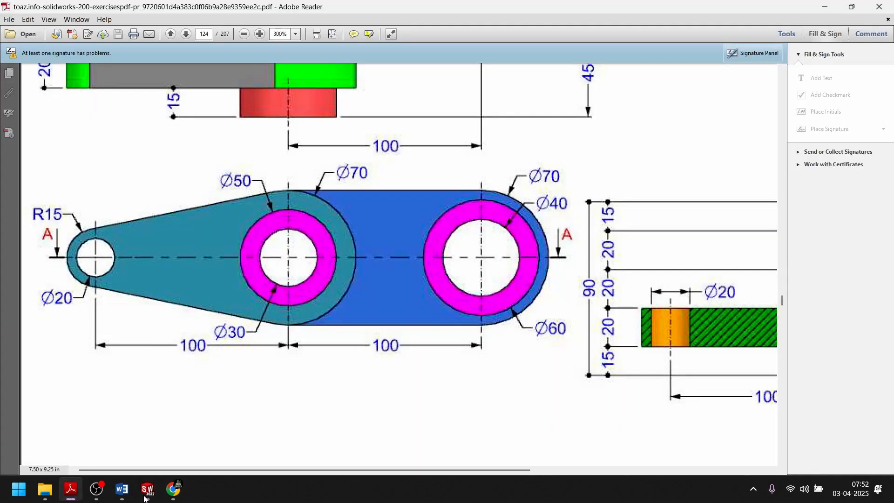
pyautogui.click(144, 497)
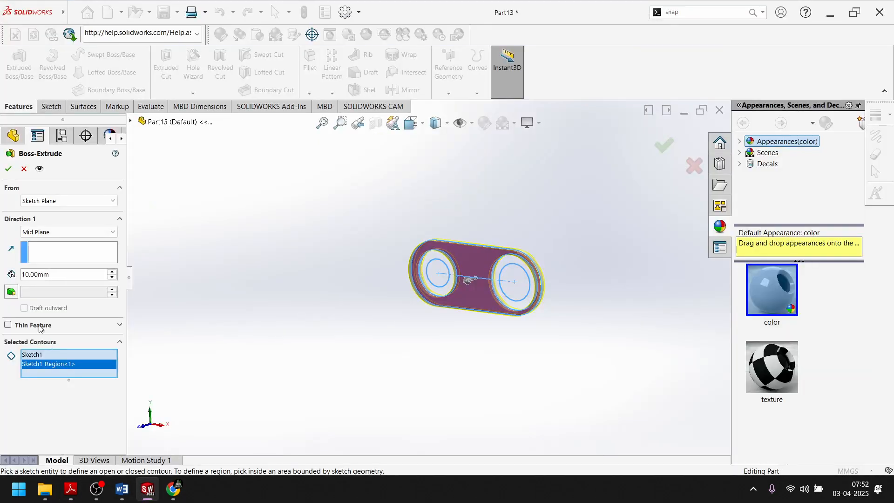
pyautogui.moveTo(66, 274); pyautogui.dragTo(17, 277)
pyautogui.write('20')
pyautogui.press('Return')
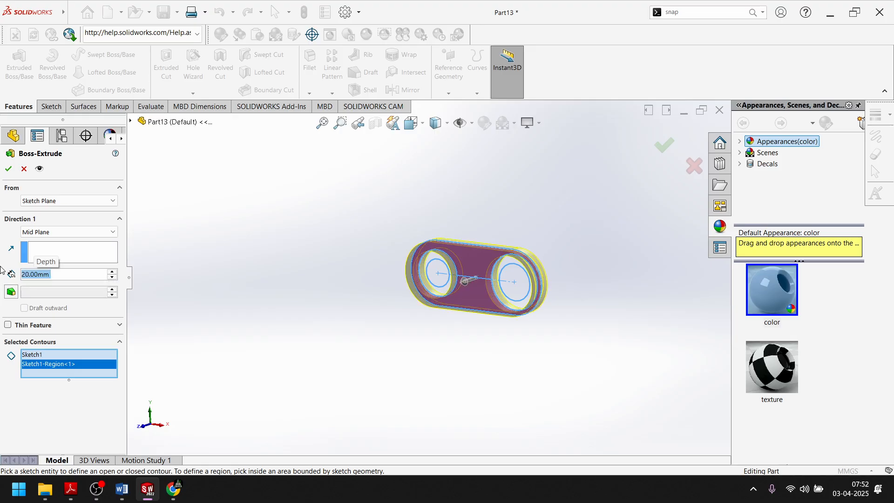
pyautogui.click(8, 169)
# Reuse the slot sketch to extrude the ring between the 40 mm and 60 mm circles 40 mm with the Mid Plane end condition
pyautogui.click(6, 277)
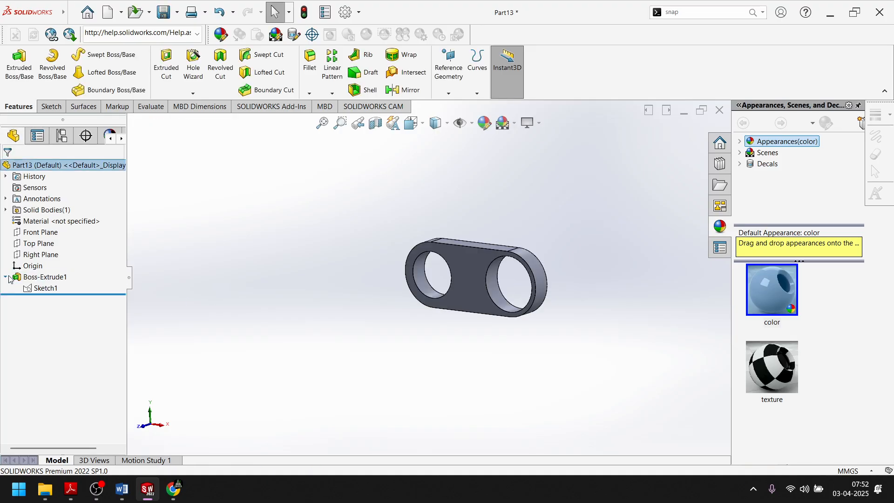
pyautogui.click(46, 290)
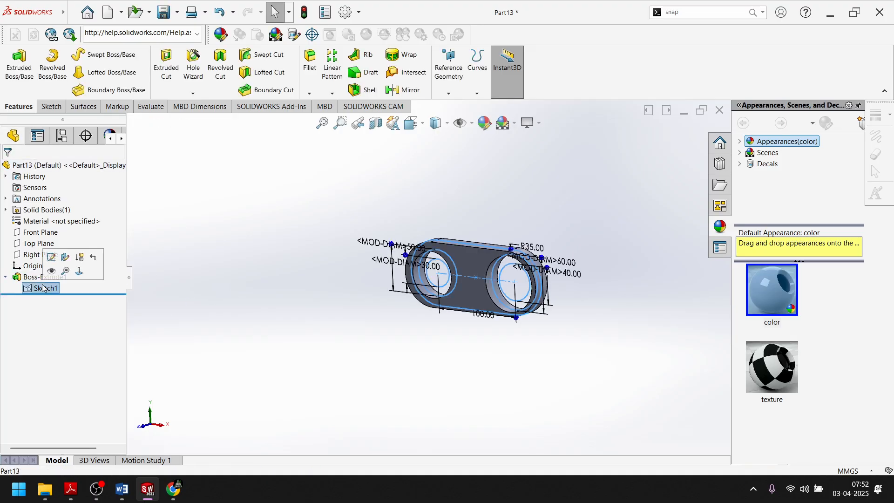
pyautogui.click(155, 496)
pyautogui.scroll(5, 334, 414)
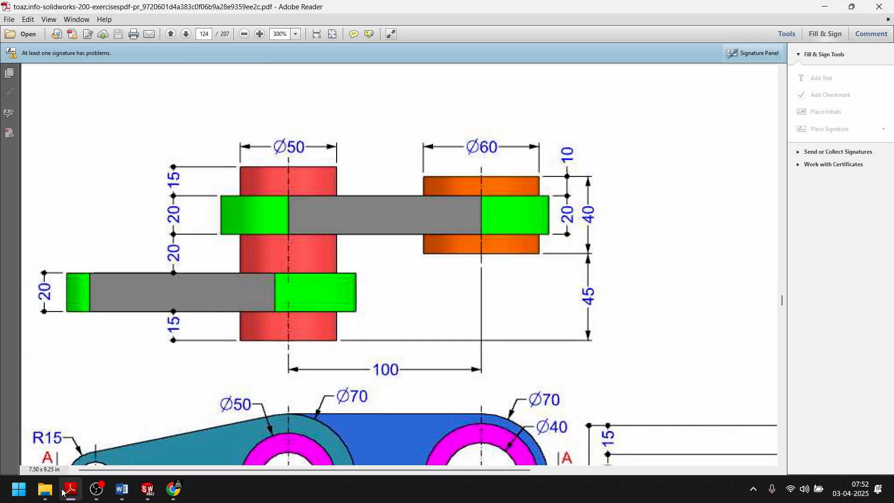
pyautogui.click(148, 489)
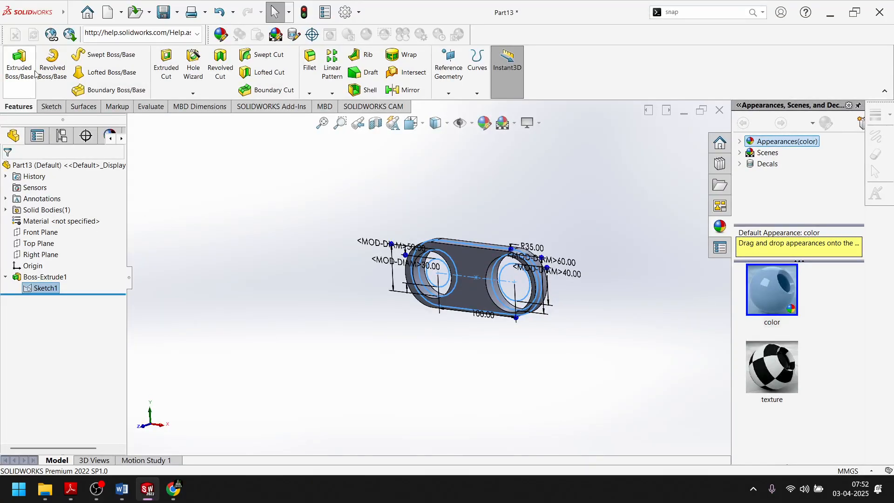
pyautogui.click(18, 63)
pyautogui.scroll(-4, 489, 252)
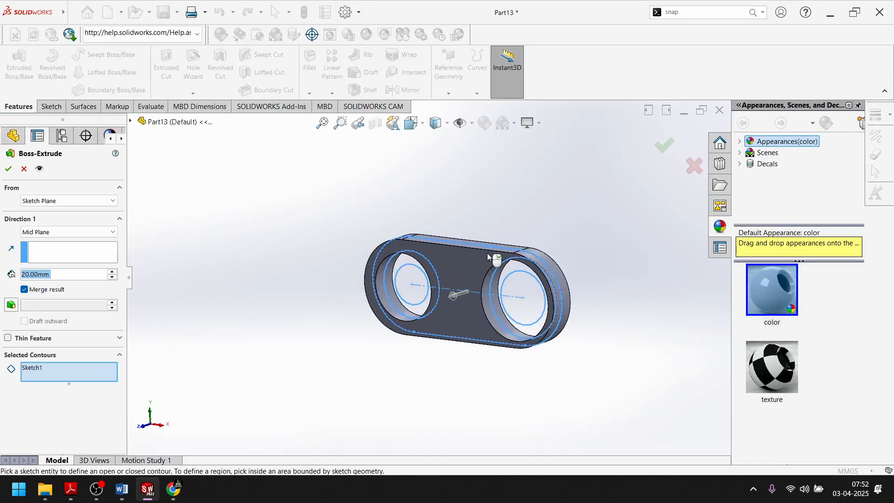
pyautogui.click(517, 278)
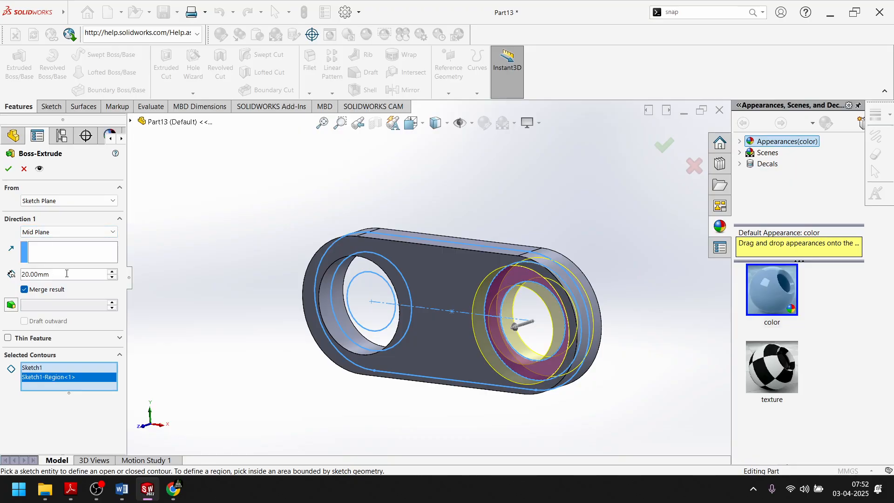
pyautogui.moveTo(65, 273); pyautogui.dragTo(25, 280)
pyautogui.write('40')
pyautogui.press('Return')
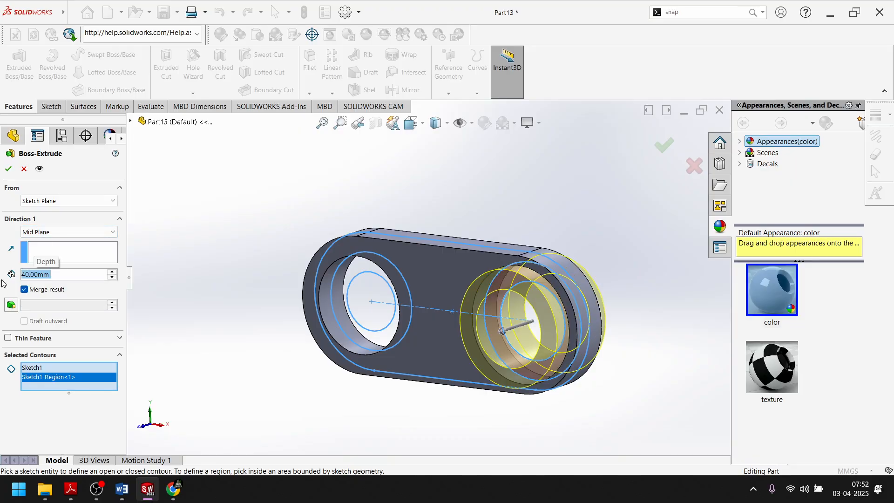
pyautogui.click(7, 169)
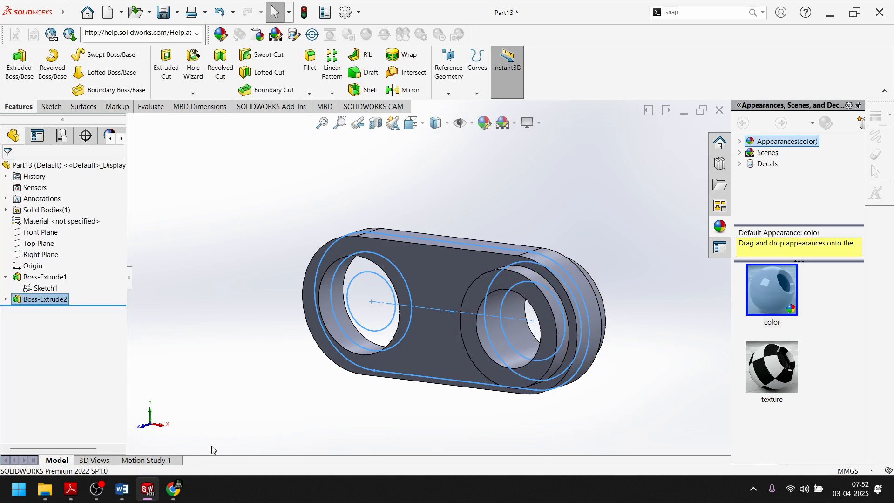
# Reuse the slot sketch to extrude the ring between the 30 mm and 50 mm circles 50 mm with the Mid Plane end condition
pyautogui.click(45, 288)
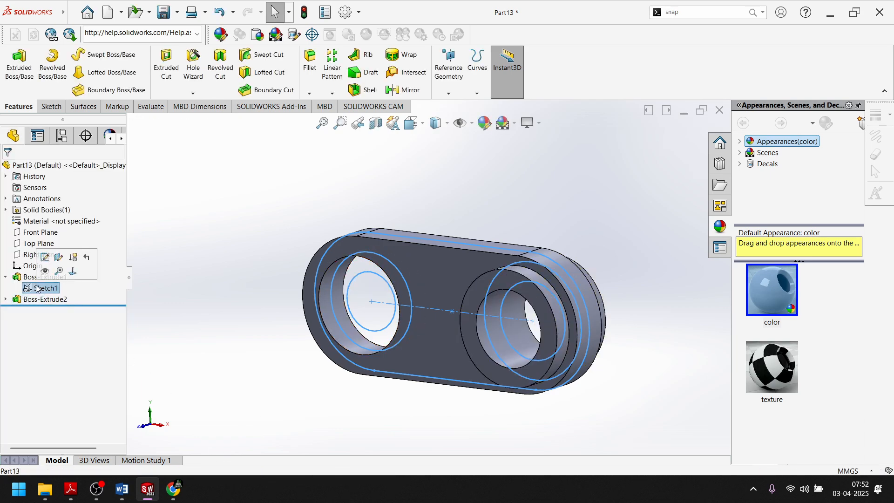
pyautogui.click(18, 59)
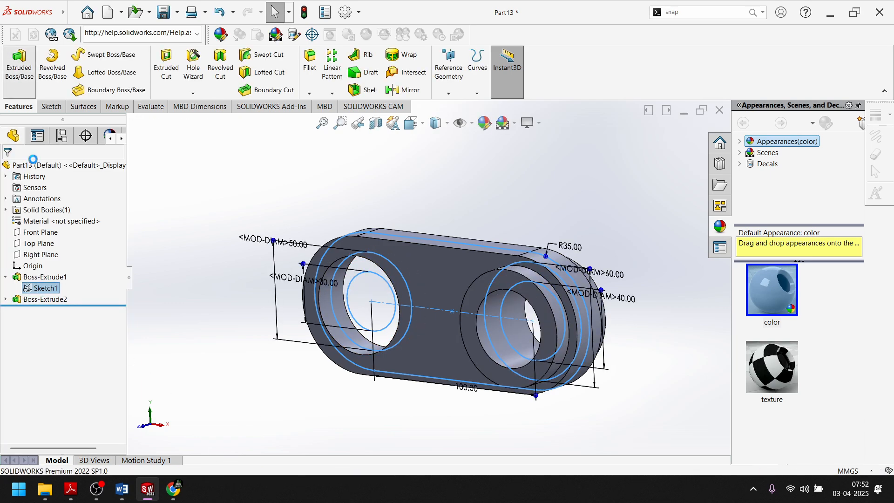
pyautogui.click(147, 494)
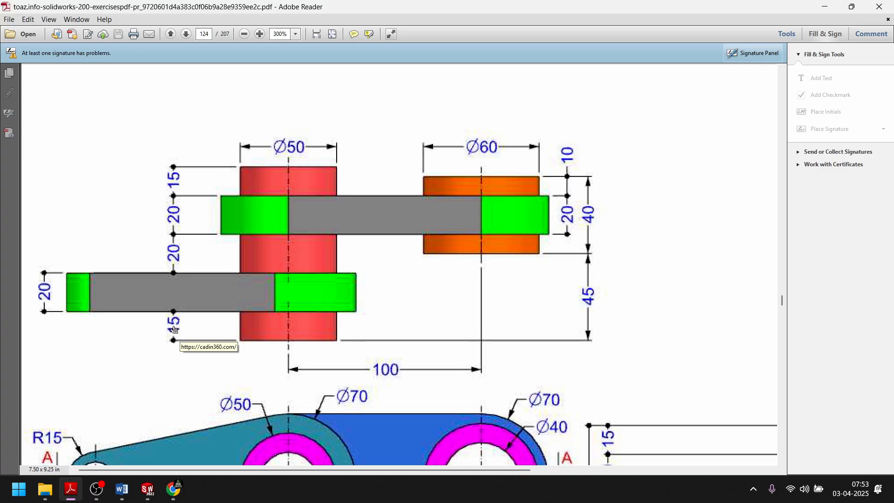
pyautogui.moveTo(155, 494)
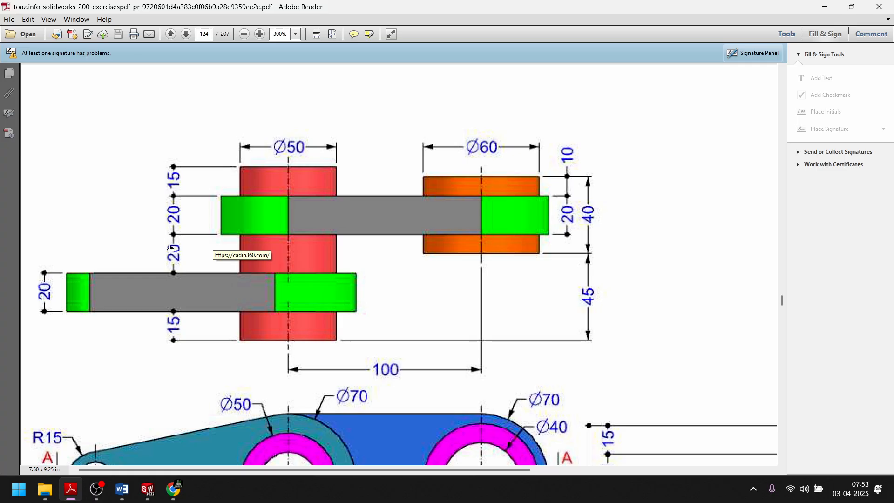
pyautogui.click(148, 489)
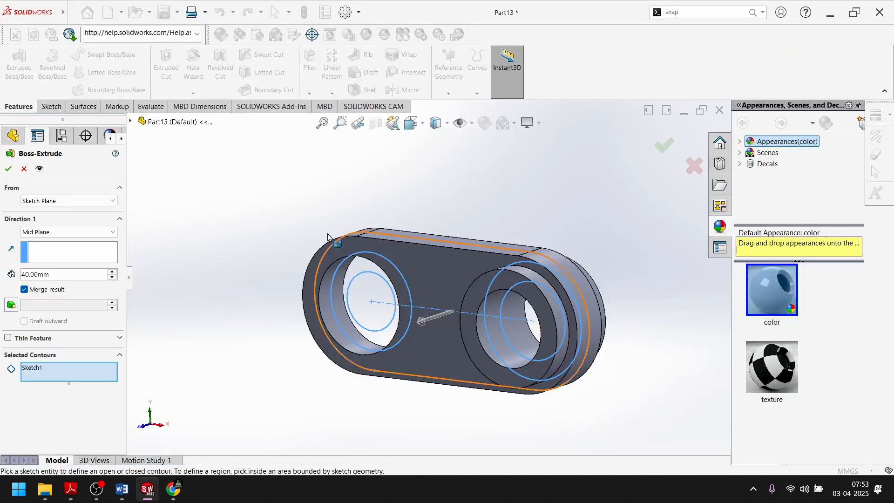
pyautogui.click(345, 269)
pyautogui.moveTo(352, 269)
pyautogui.mouseDown(button='middle')
pyautogui.moveTo(375, 428)
pyautogui.moveTo(389, 369)
pyautogui.moveTo(375, 361)
pyautogui.mouseUp(button='middle')
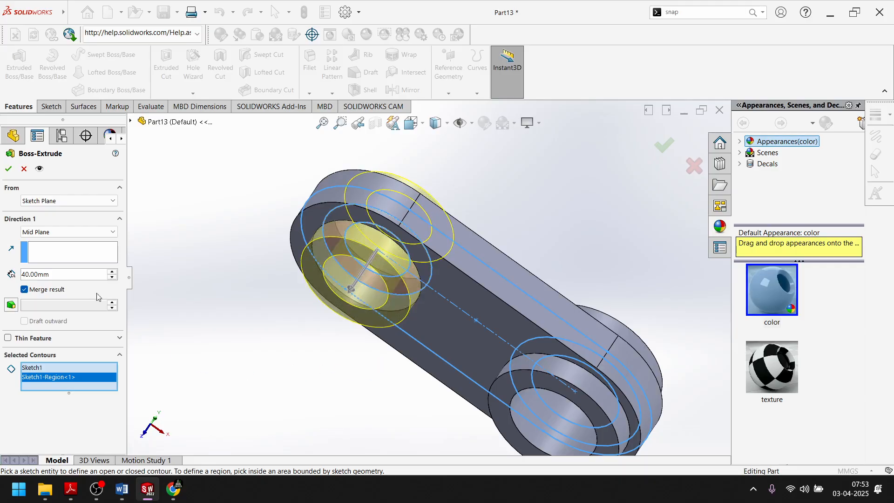
pyautogui.moveTo(75, 278); pyautogui.dragTo(21, 286)
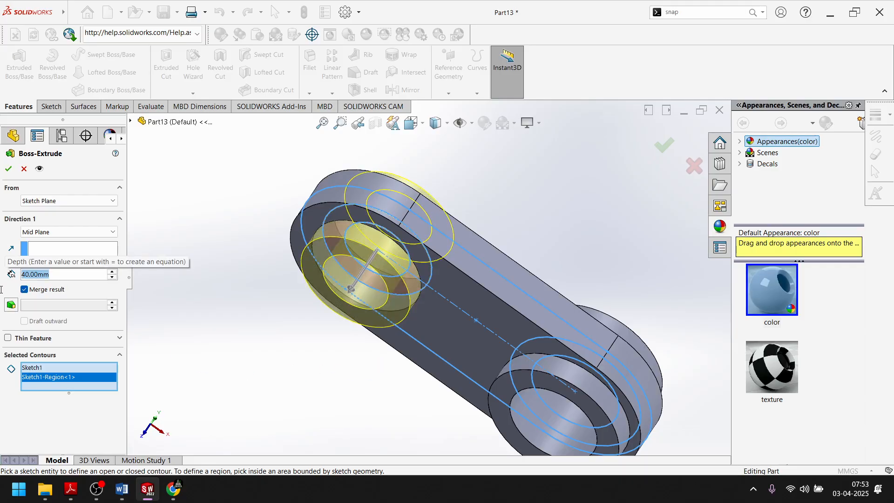
pyautogui.write('50')
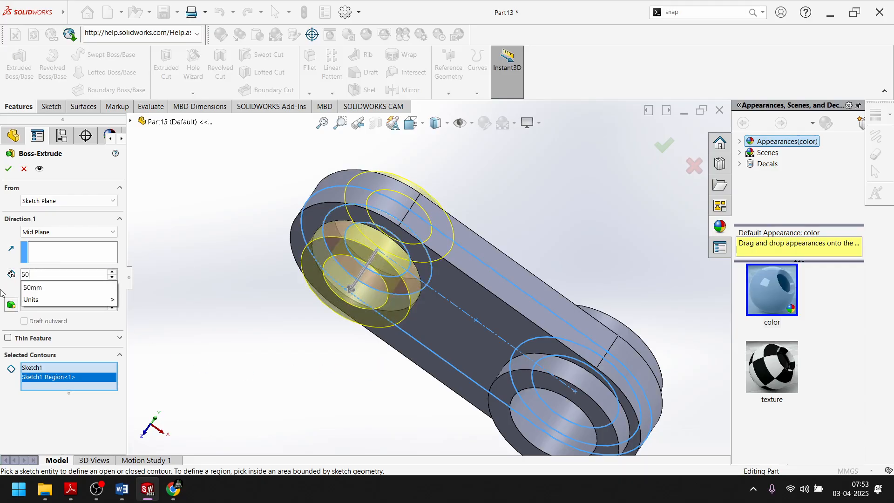
pyautogui.press('Return')
pyautogui.click(9, 170)
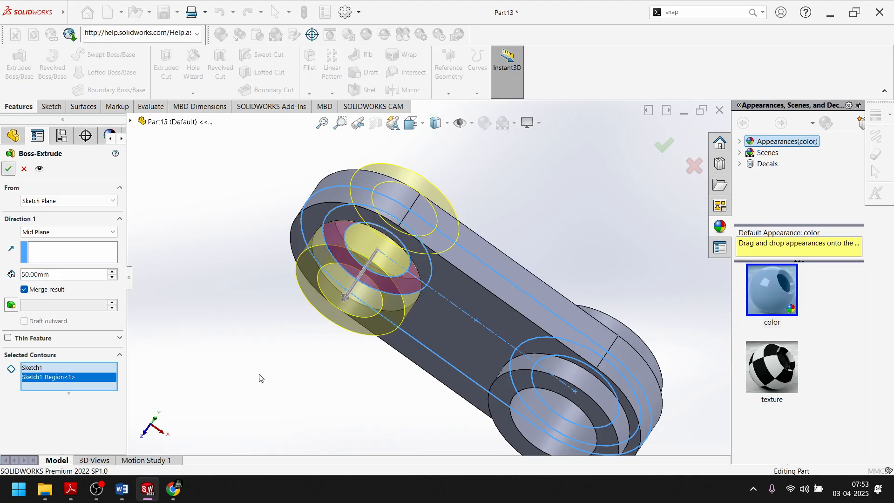
# Sketch on the end face of the 50 mm diameter boss, convert the face's circular edges into the sketch, and finish it
pyautogui.press('z')
pyautogui.moveTo(372, 356); pyautogui.dragTo(353, 328, button='middle')
pyautogui.scroll(-2, 408, 281)
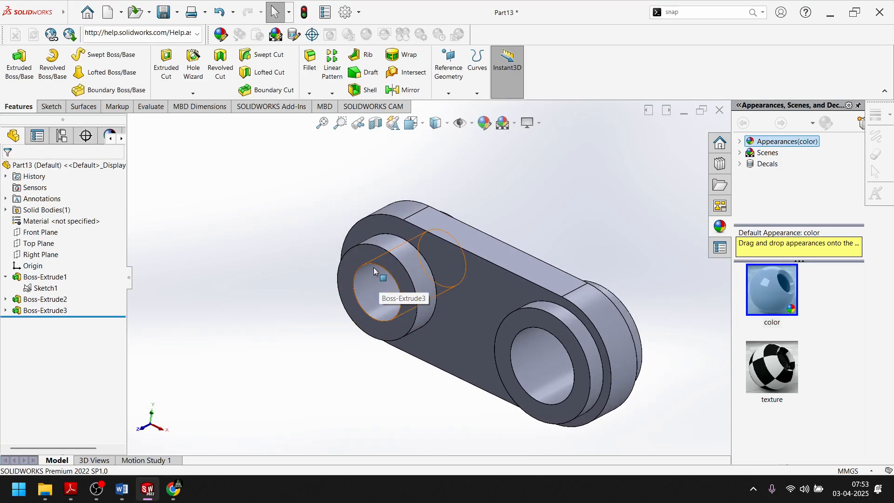
pyautogui.click(152, 491)
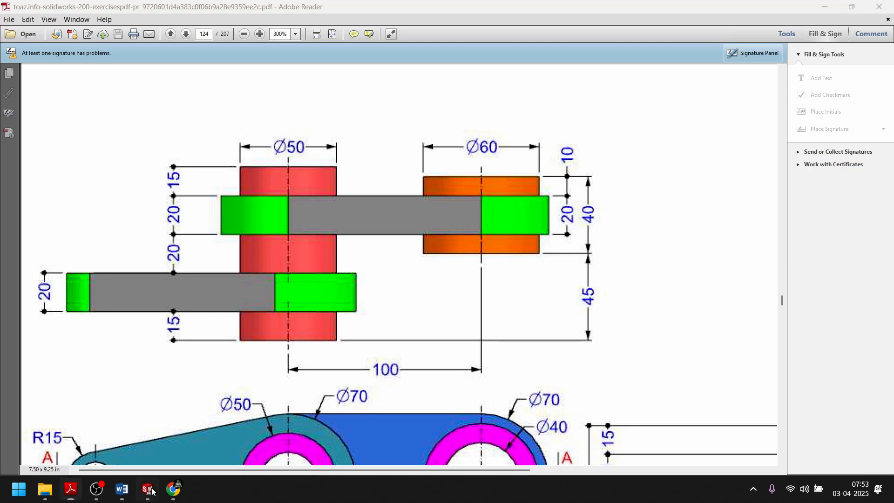
pyautogui.click(153, 491)
pyautogui.click(379, 254)
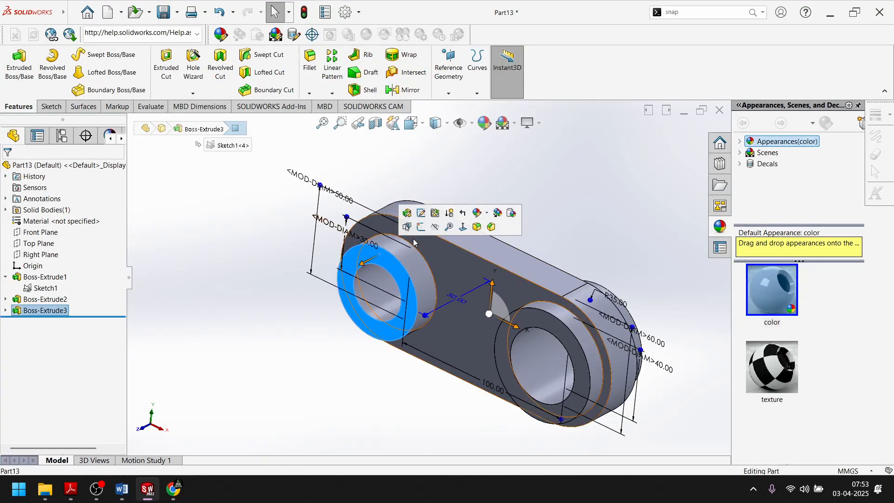
pyautogui.click(429, 227)
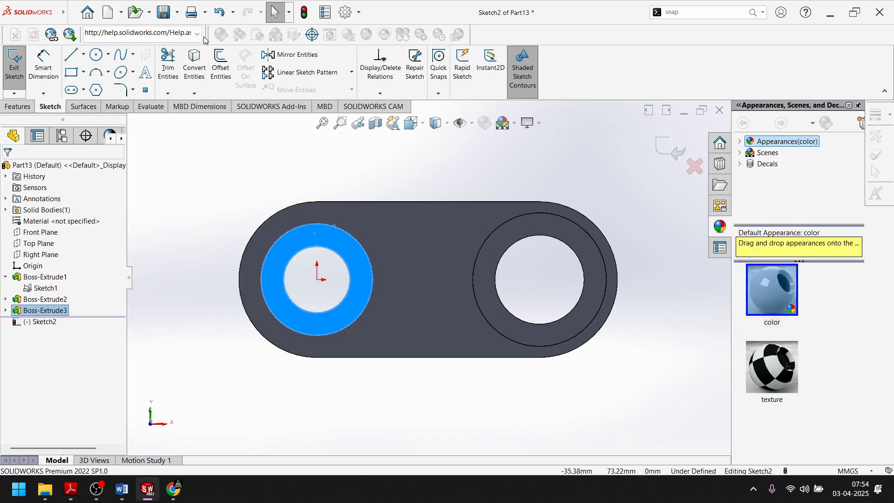
pyautogui.click(194, 64)
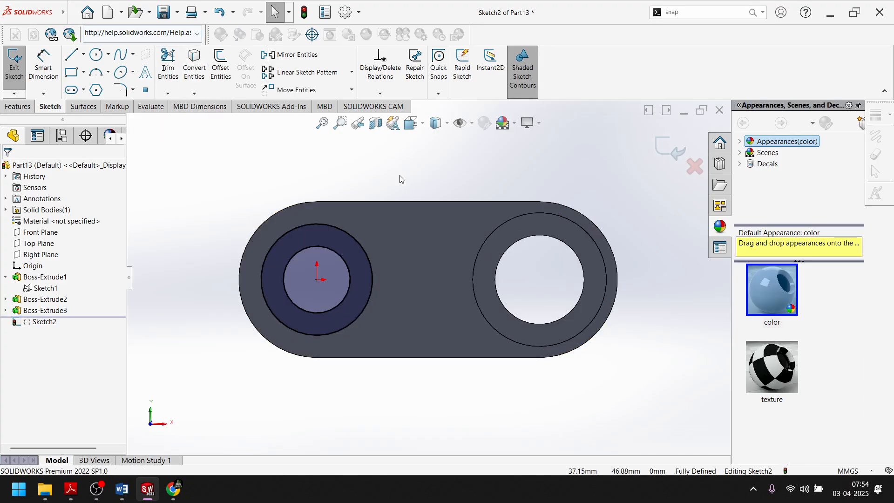
pyautogui.click(662, 145)
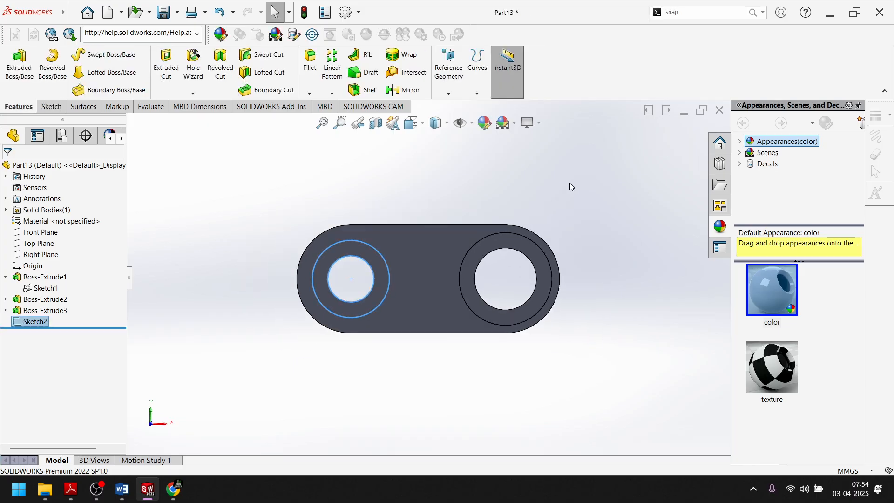
# Extrude the converted ring sketch on the 50 mm boss 5 mm outward with the Blind end condition
pyautogui.click(18, 65)
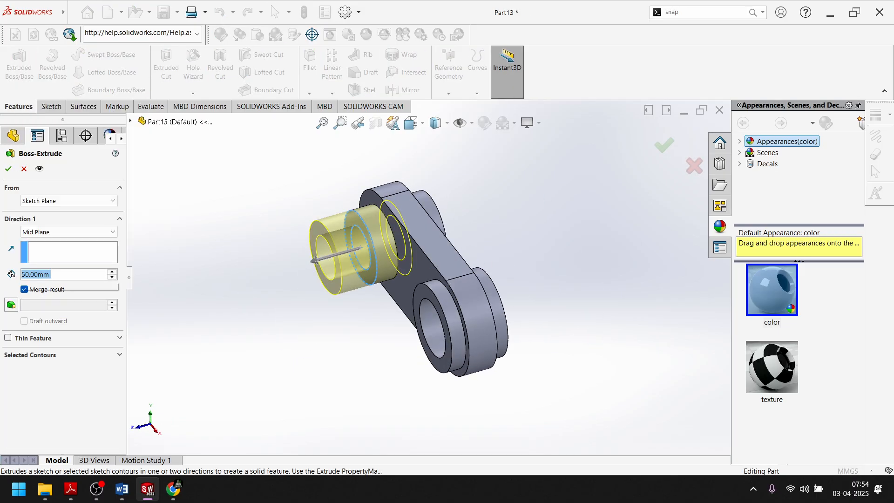
pyautogui.scroll(-3, 375, 229)
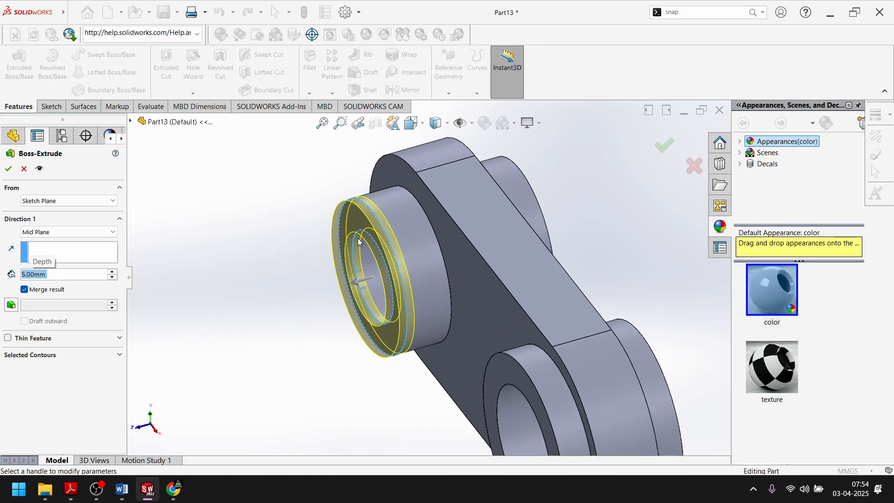
pyautogui.click(29, 232)
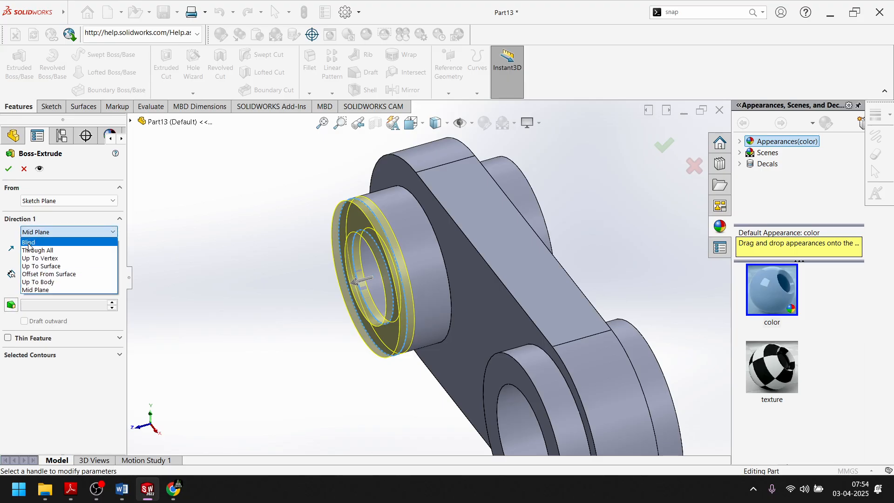
pyautogui.click(29, 244)
pyautogui.click(9, 168)
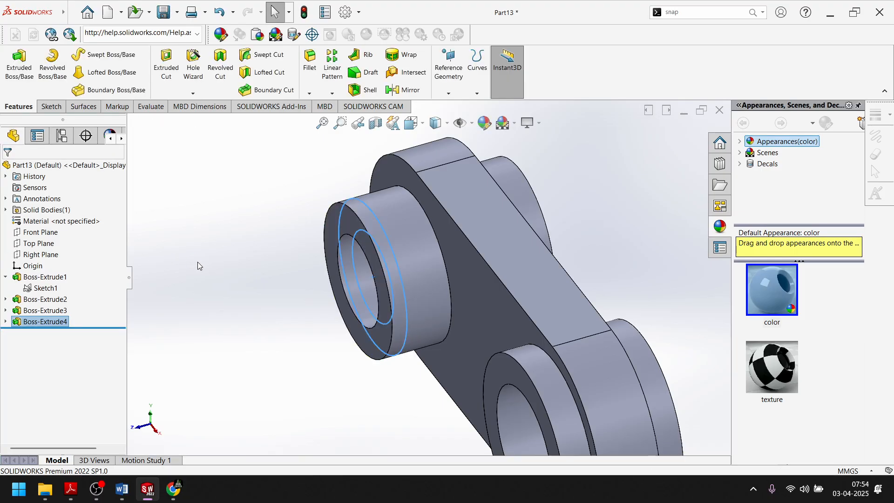
# Start a sketch on the end face of the lengthened boss and check the tapered arm's dimensions in the PDF drawing
pyautogui.click(344, 225)
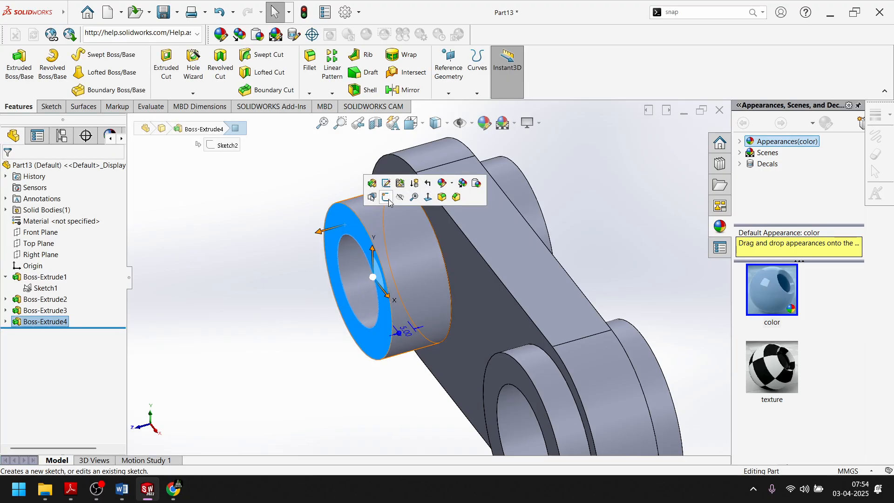
pyautogui.click(393, 204)
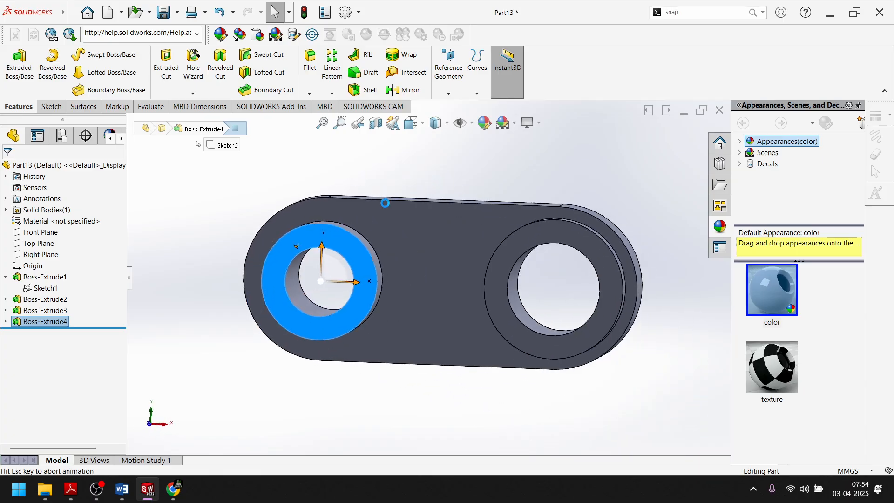
pyautogui.click(154, 499)
pyautogui.scroll(-3, 298, 380)
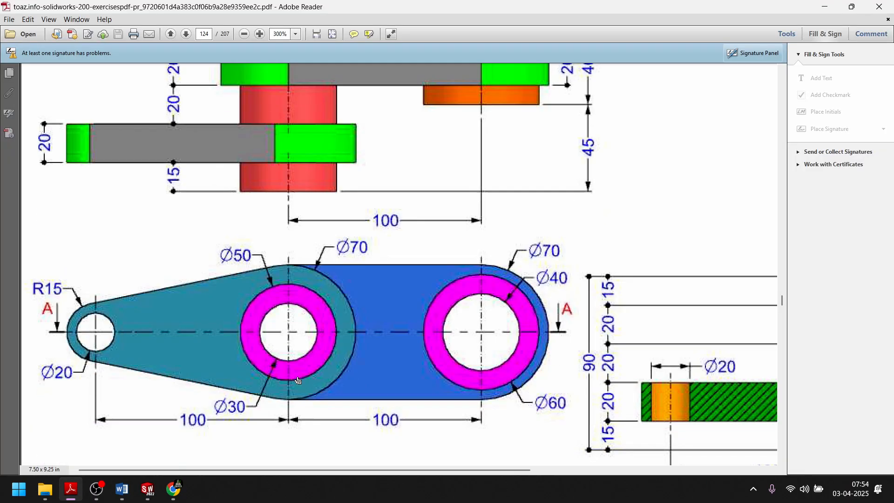
pyautogui.click(148, 489)
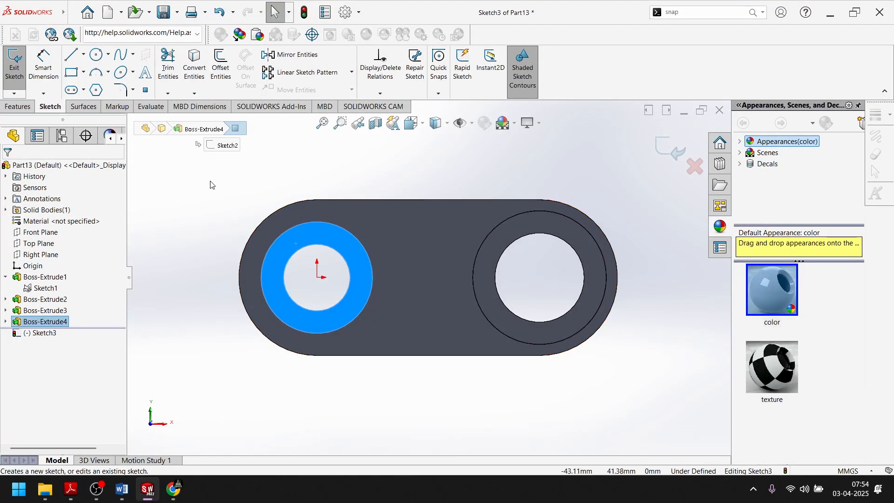
# Sketch a 35 mm radius circle centred on the origin, snapped to the slot arm's rounded end
pyautogui.click(97, 56)
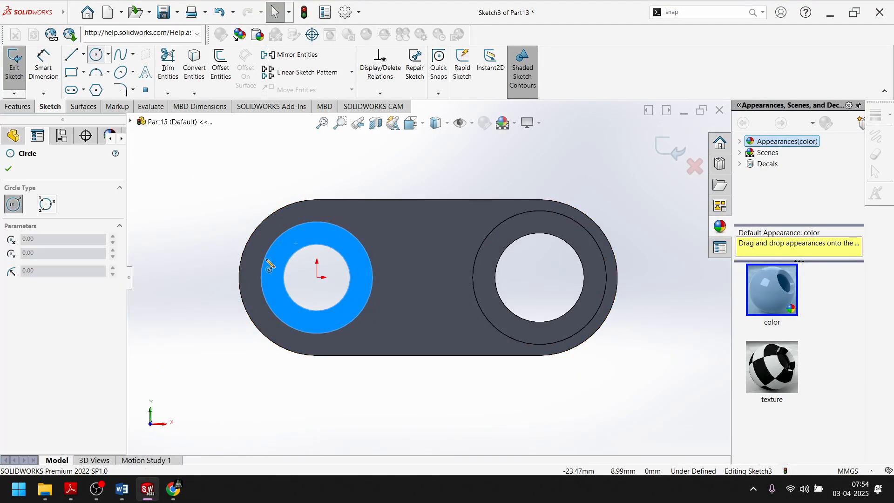
pyautogui.click(317, 278)
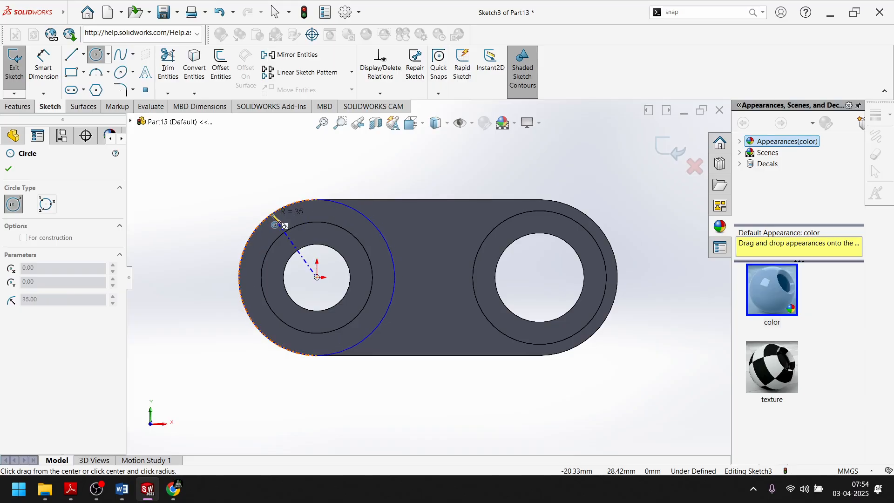
pyautogui.click(277, 217)
pyautogui.scroll(5, 425, 343)
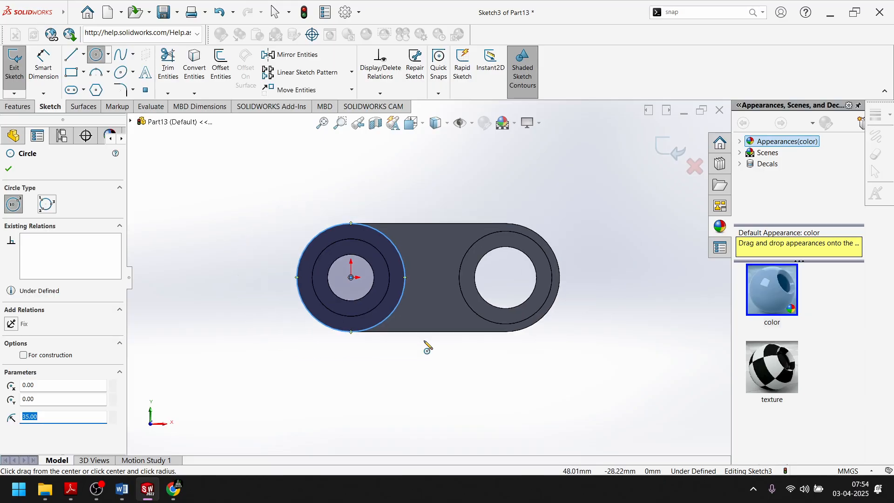
pyautogui.press('Escape')
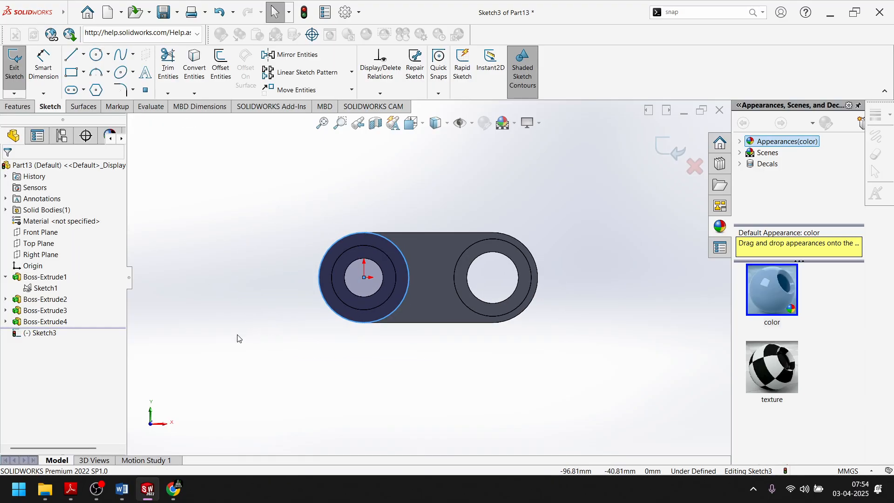
# Convert the boss's inner and outer circular edges into the sketch
pyautogui.scroll(-3, 361, 284)
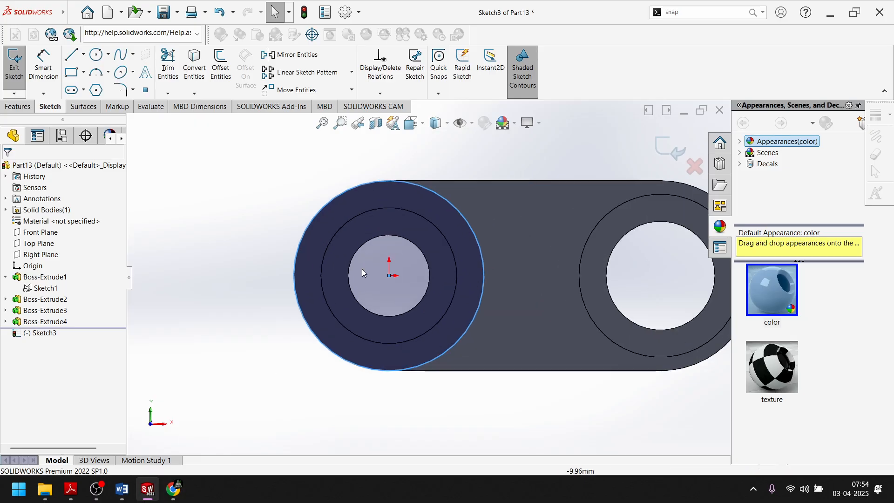
pyautogui.keyDown('ctrl'); pyautogui.click(434, 225); pyautogui.keyUp('ctrl')
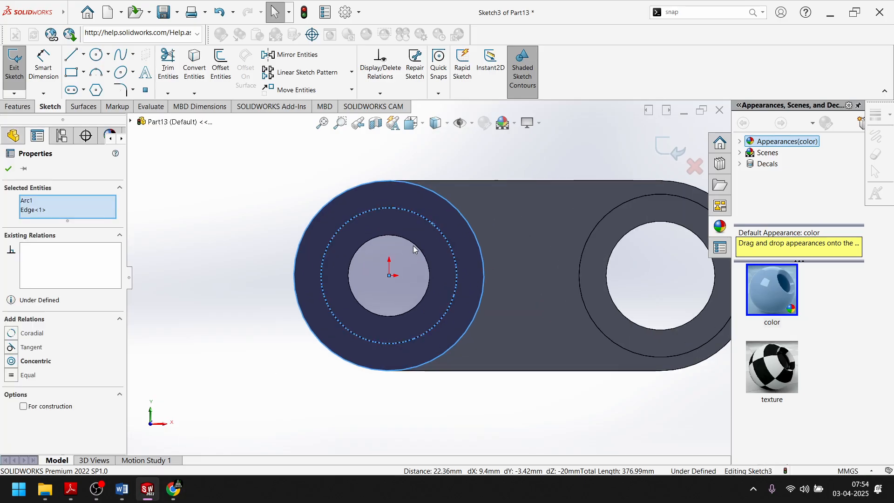
pyautogui.keyDown('ctrl'); pyautogui.click(416, 249); pyautogui.keyUp('ctrl')
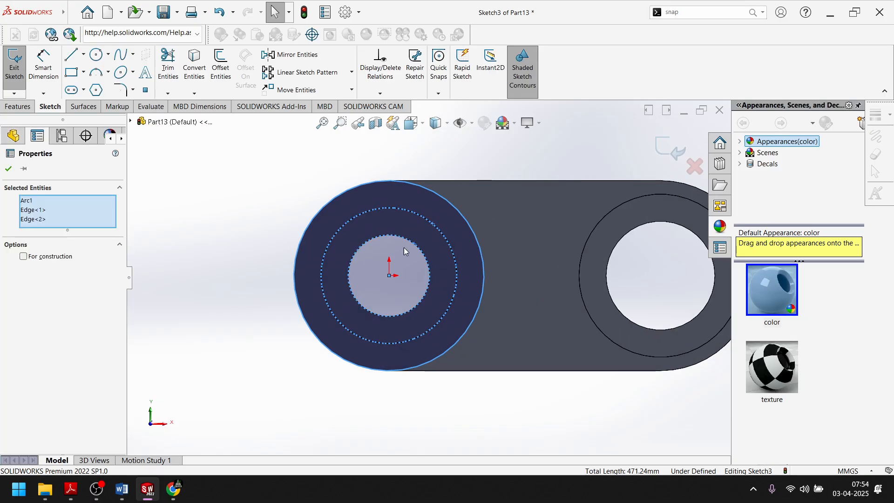
pyautogui.click(194, 68)
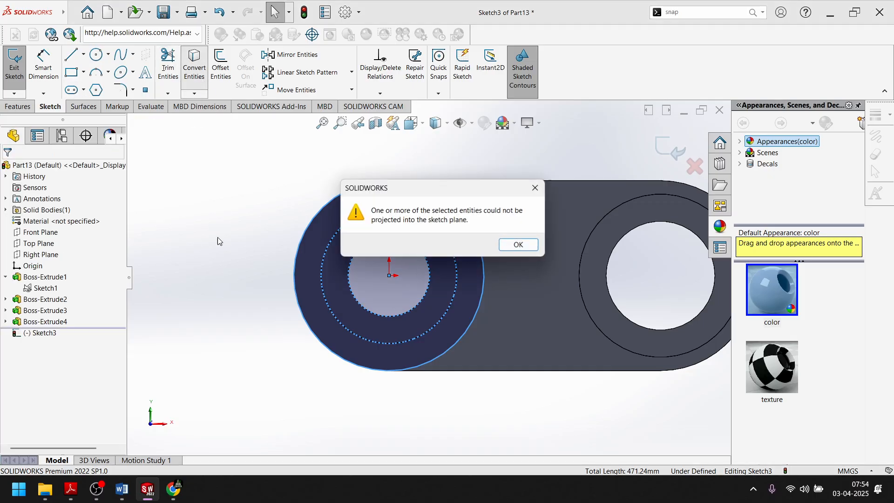
pyautogui.click(519, 245)
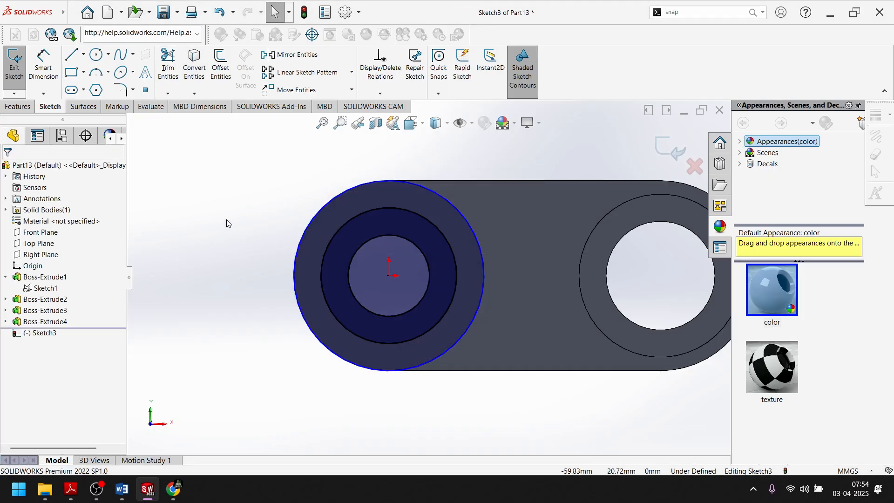
pyautogui.press('z')
pyautogui.moveTo(264, 260); pyautogui.dragTo(227, 317, button='middle')
pyautogui.press('space')
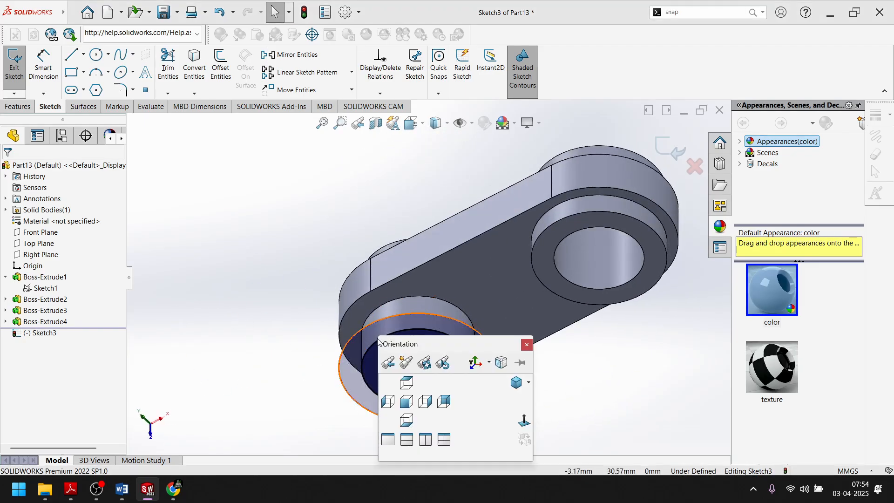
pyautogui.click(407, 402)
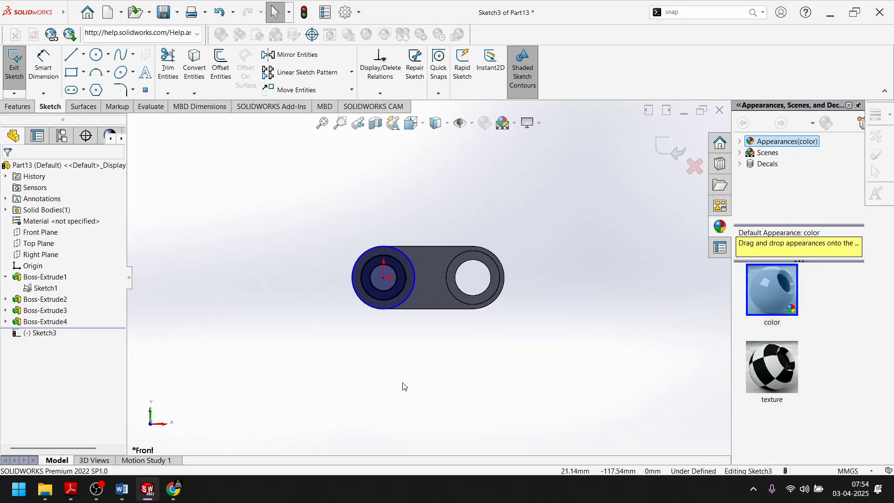
pyautogui.click(71, 54)
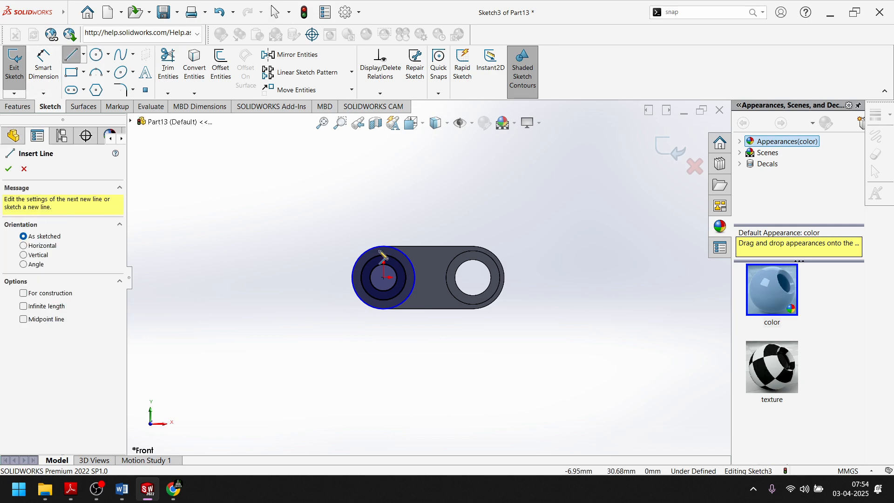
pyautogui.scroll(-5, 389, 255)
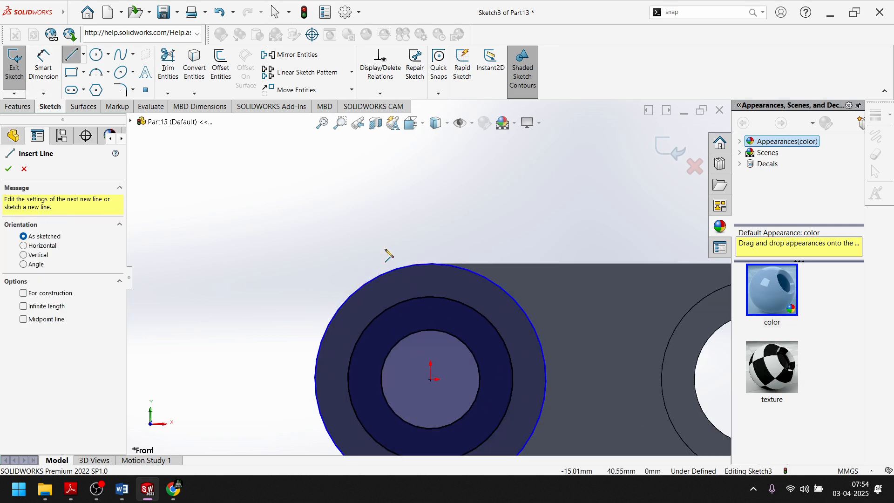
pyautogui.click(432, 266)
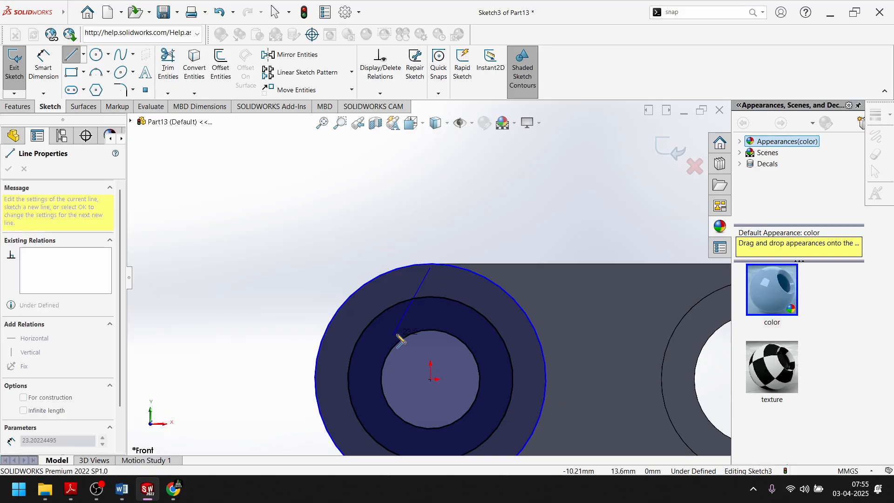
pyautogui.press('Escape')
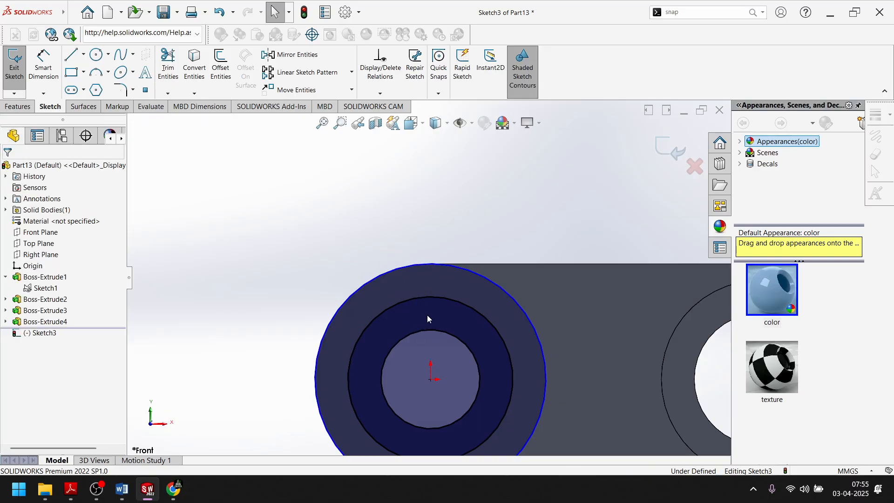
# Sketch the tapered arm outline from the circle's top point to its bottom point, with two sloped lines joined by an end arc of about 15 mm radius
pyautogui.click(72, 55)
pyautogui.click(430, 263)
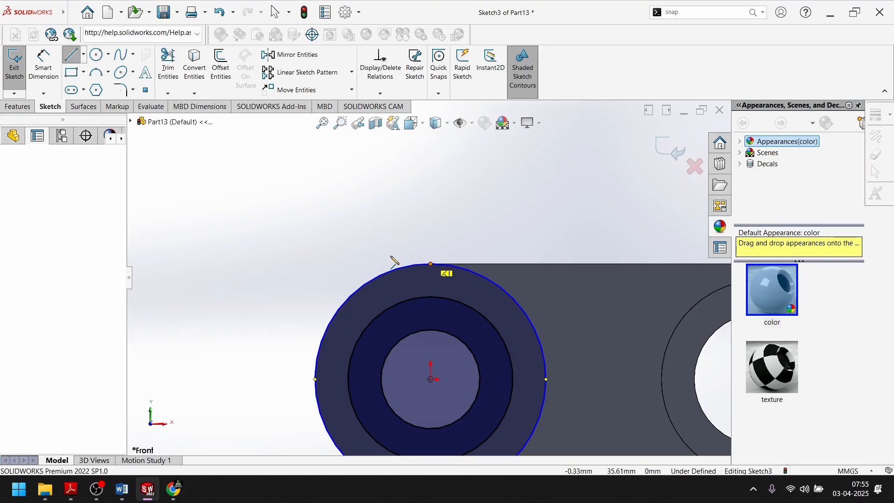
pyautogui.scroll(5, 365, 299)
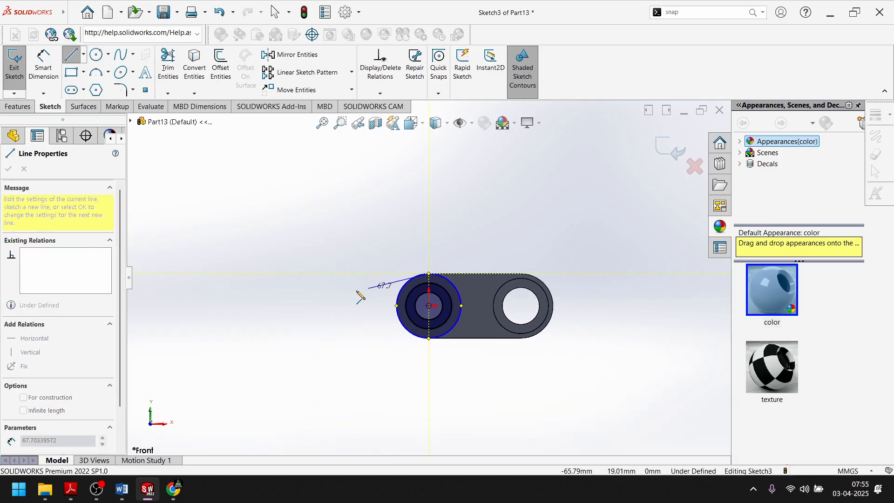
pyautogui.click(287, 287)
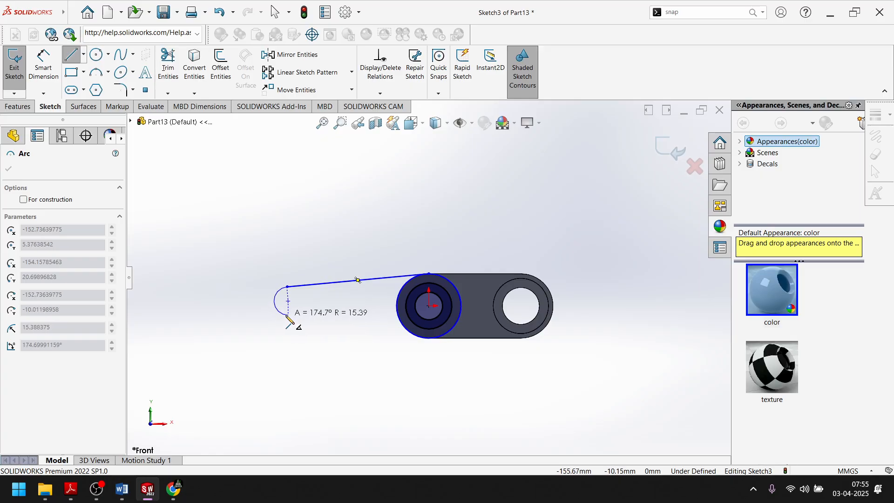
pyautogui.click(286, 317)
pyautogui.scroll(-5, 436, 339)
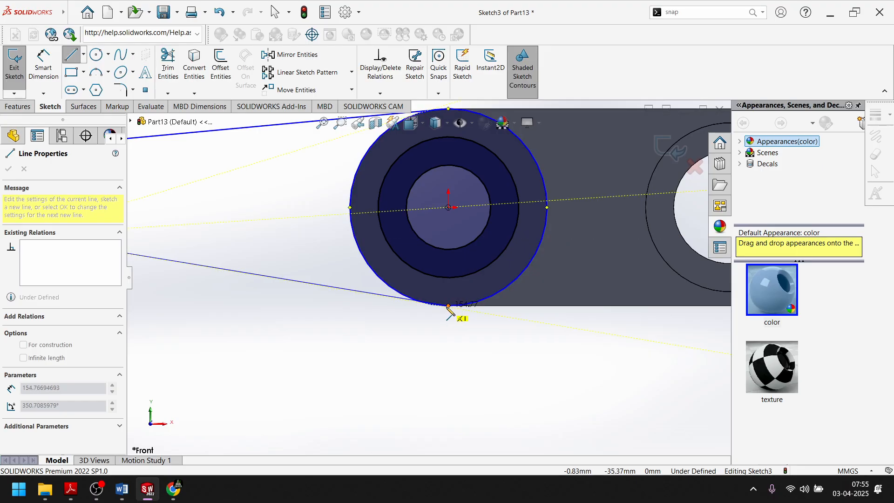
pyautogui.click(449, 307)
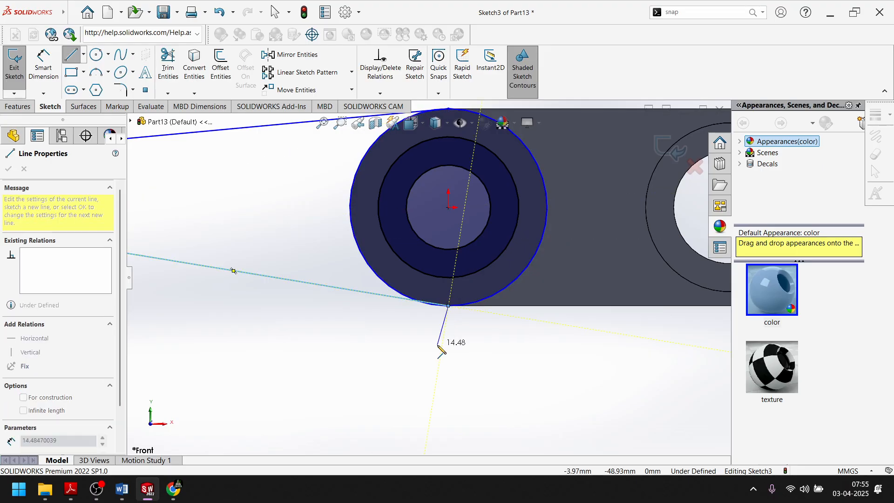
pyautogui.scroll(-5, 465, 310)
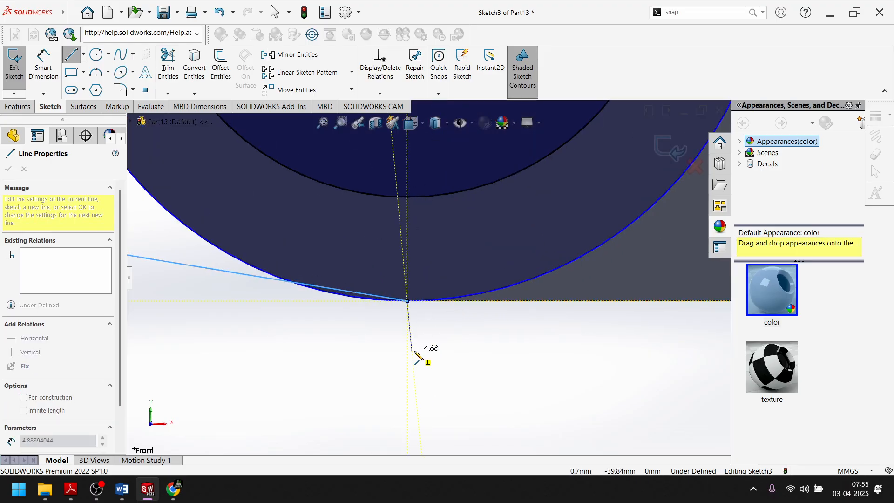
pyautogui.press('Escape')
# Delete the coincident relation that ties the upper sloped line's endpoint to the top of the 35 mm radius circle
pyautogui.scroll(2, 400, 331)
pyautogui.scroll(4, 394, 322)
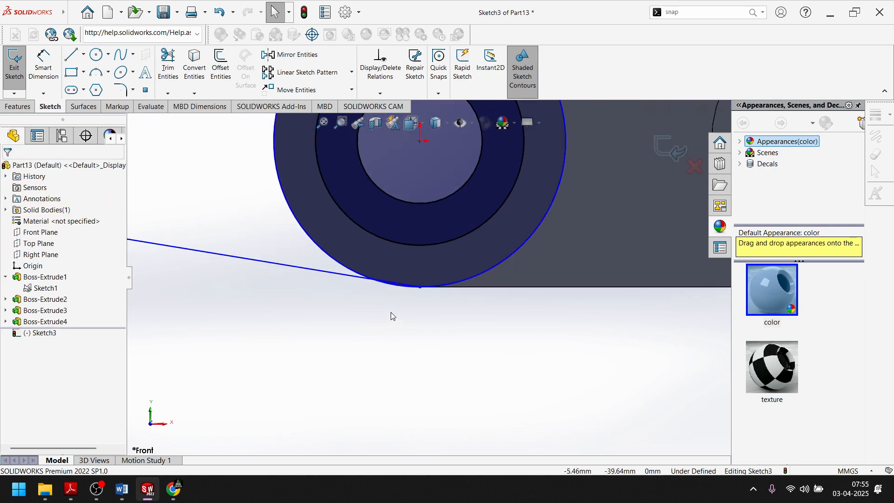
pyautogui.scroll(-6, 391, 227)
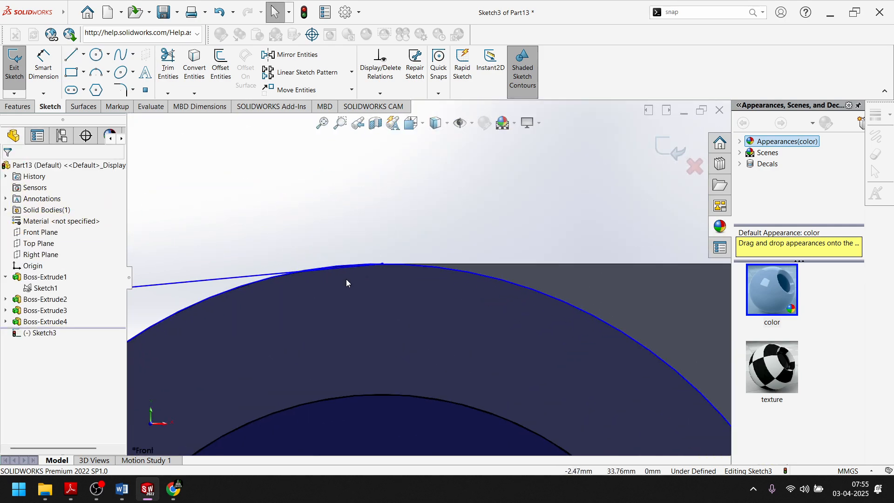
pyautogui.scroll(-2, 368, 269)
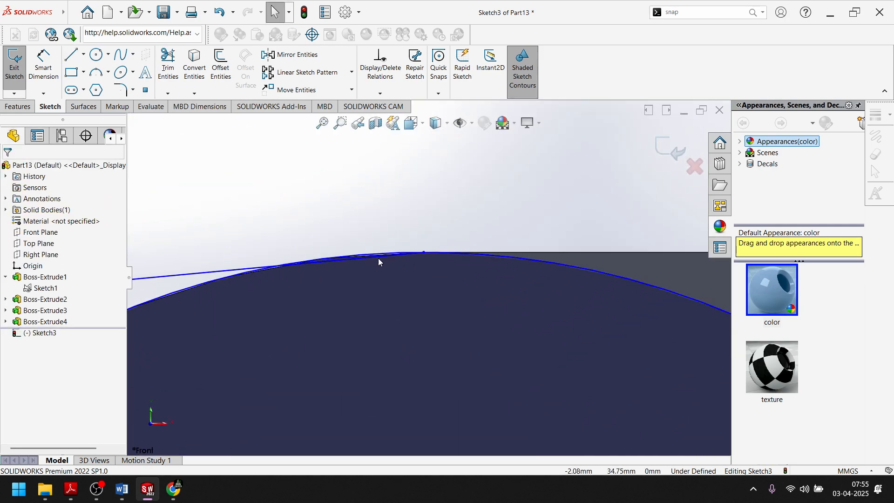
pyautogui.click(424, 254)
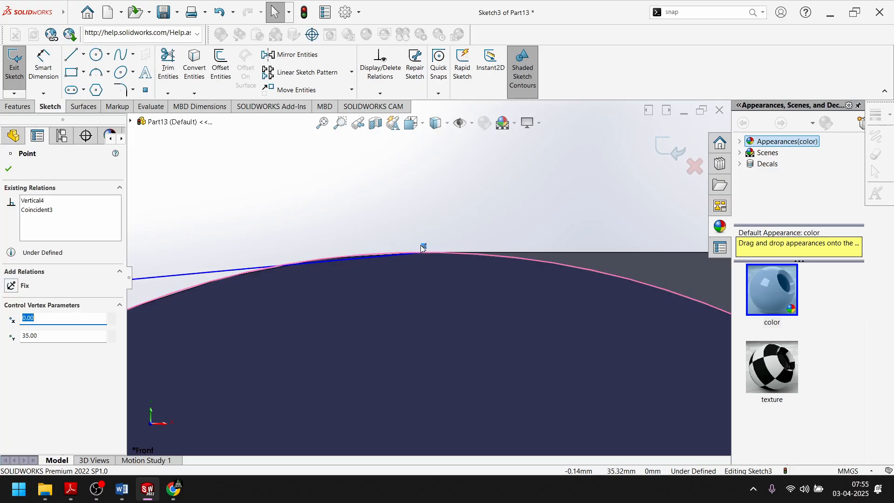
pyautogui.press('Delete')
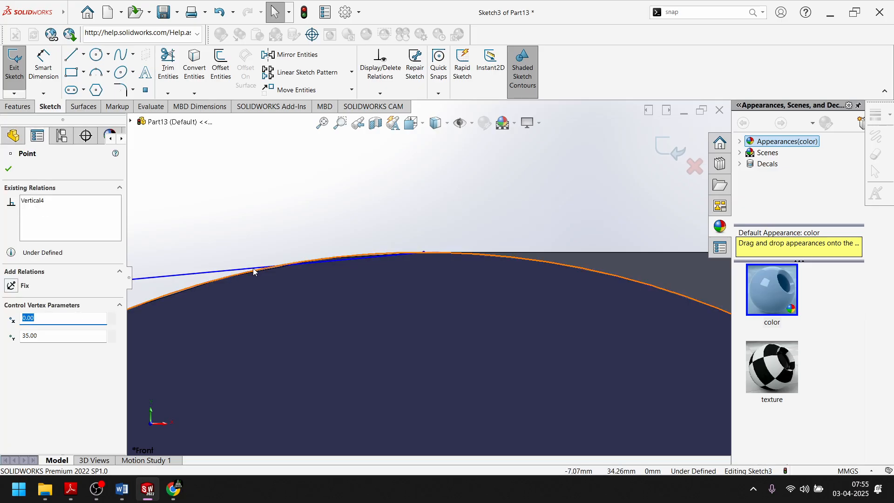
# Make the upper sloped line tangent to the 35 mm radius circle
pyautogui.click(197, 275)
pyautogui.keyDown('ctrl'); pyautogui.click(200, 284); pyautogui.keyUp('ctrl')
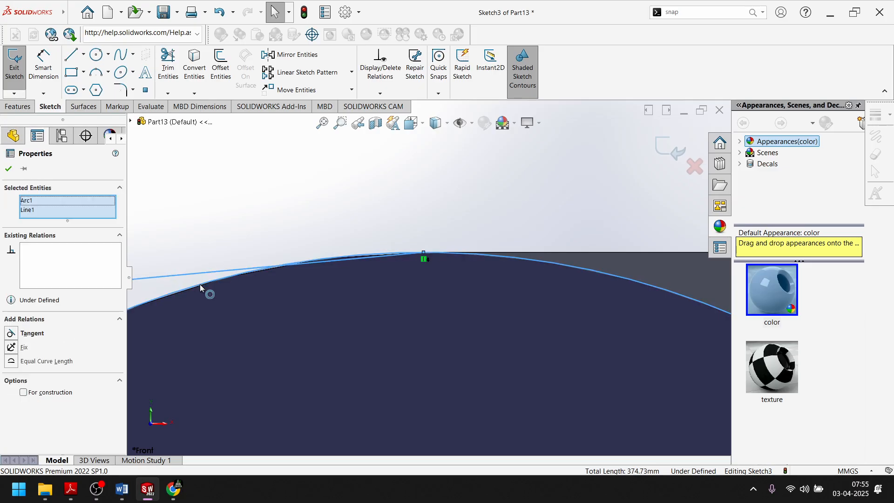
pyautogui.click(226, 243)
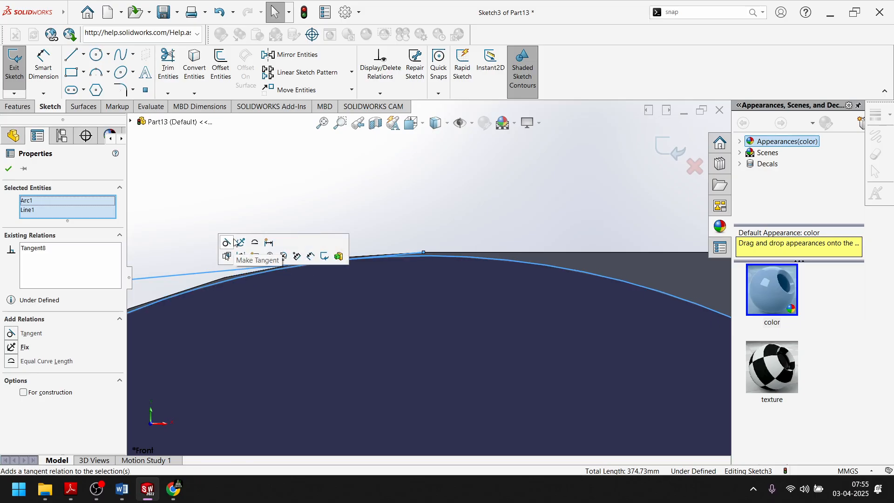
pyautogui.click(292, 202)
pyautogui.scroll(-5, 392, 264)
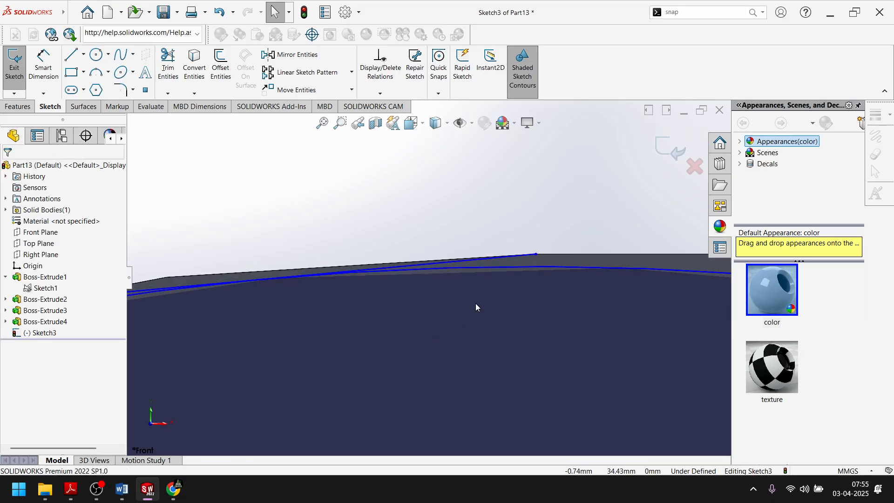
pyautogui.scroll(8, 474, 305)
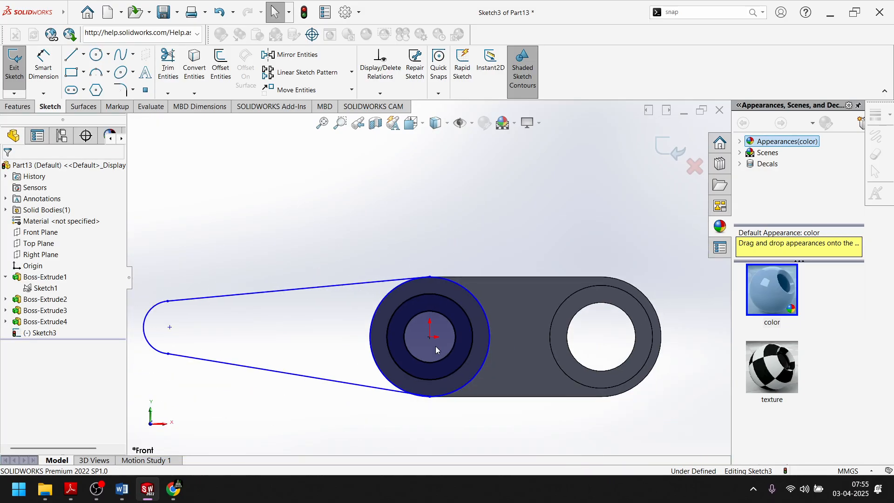
# Make the lower sloped line tangent to the 35 mm radius circle near the circle's bottom point
pyautogui.scroll(-5, 435, 345)
pyautogui.scroll(-5, 424, 390)
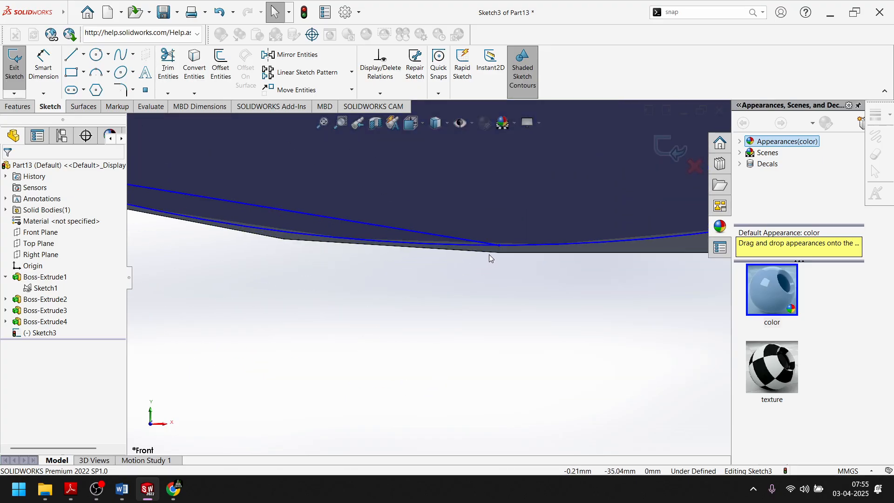
pyautogui.click(498, 244)
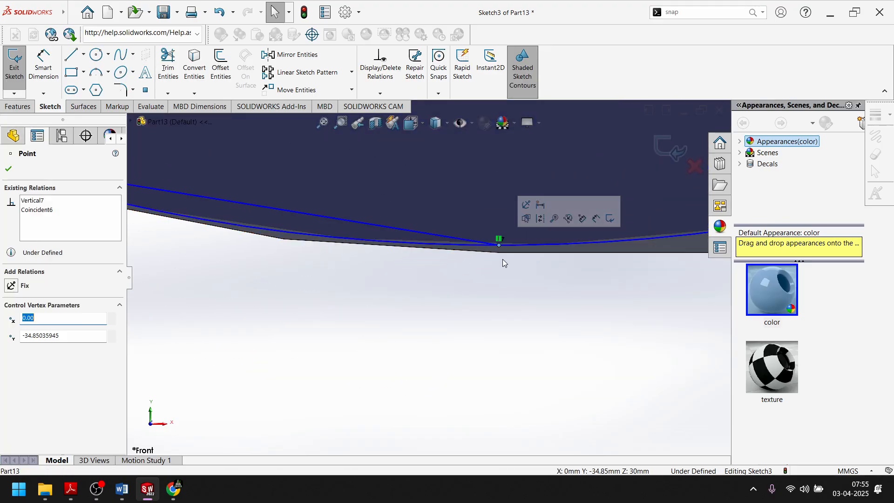
pyautogui.click(369, 315)
pyautogui.click(350, 222)
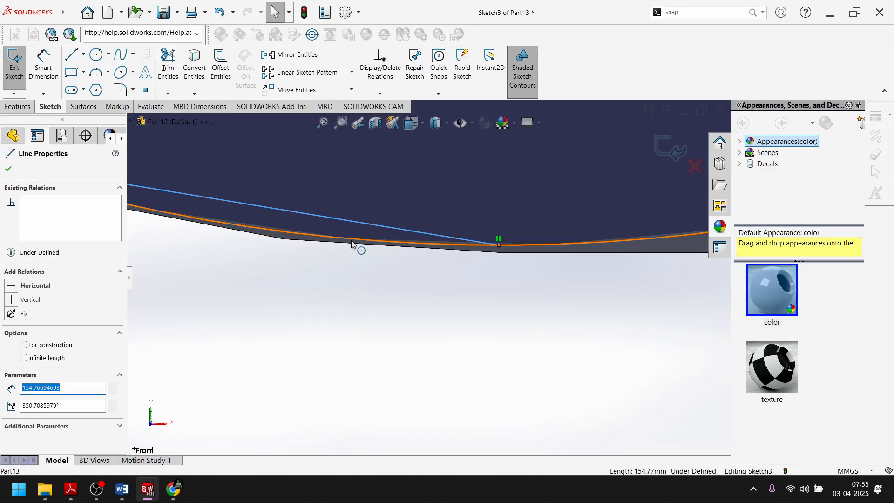
pyautogui.keyDown('ctrl'); pyautogui.click(351, 244); pyautogui.keyUp('ctrl')
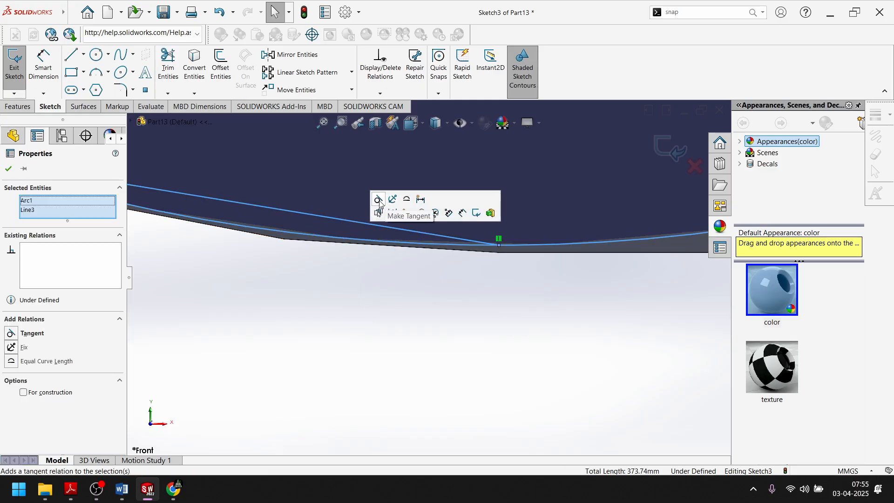
pyautogui.click(378, 199)
pyautogui.click(379, 312)
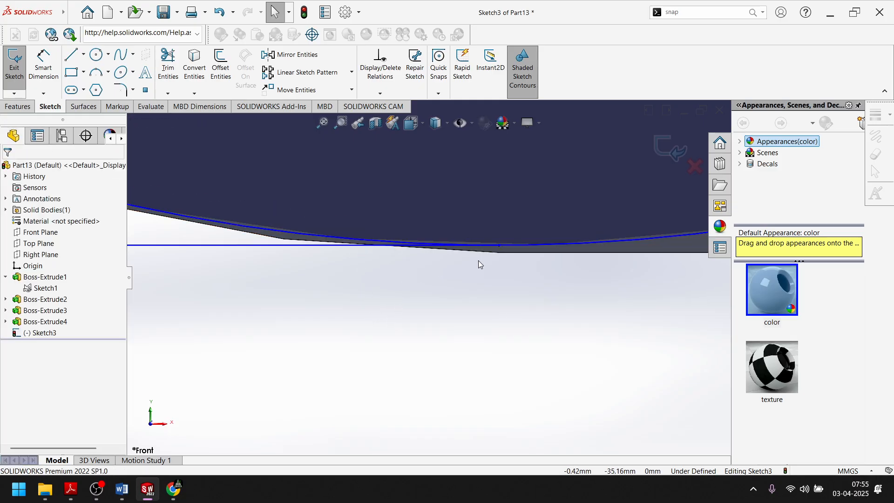
# Examine how the lower line's endpoint sits relative to the bottom of the 35 mm radius circle
pyautogui.scroll(-1, 474, 259)
pyautogui.scroll(-1, 354, 248)
pyautogui.scroll(-1, 409, 240)
pyautogui.scroll(-1, 524, 234)
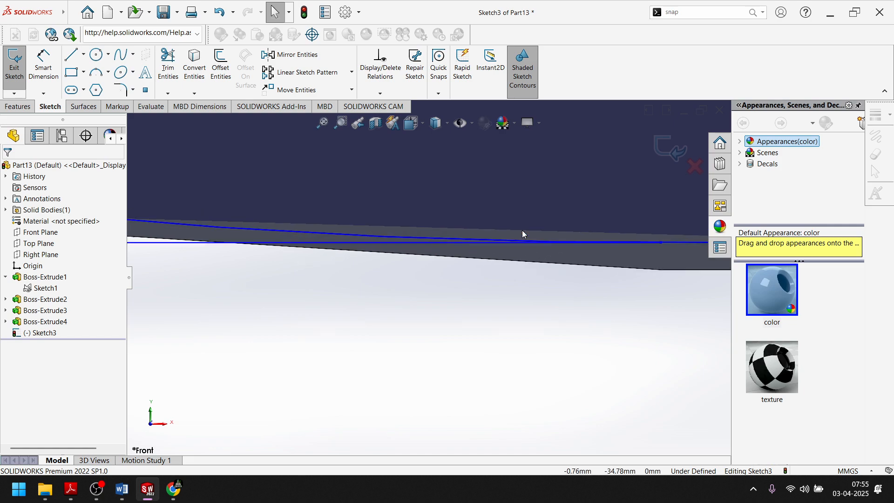
pyautogui.scroll(-2, 524, 234)
pyautogui.scroll(-2, 481, 275)
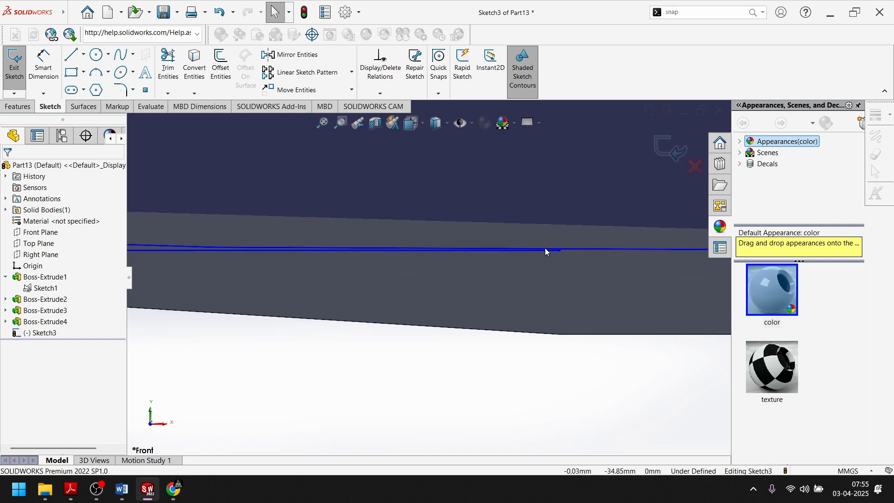
pyautogui.scroll(-2, 527, 263)
pyautogui.scroll(-2, 470, 280)
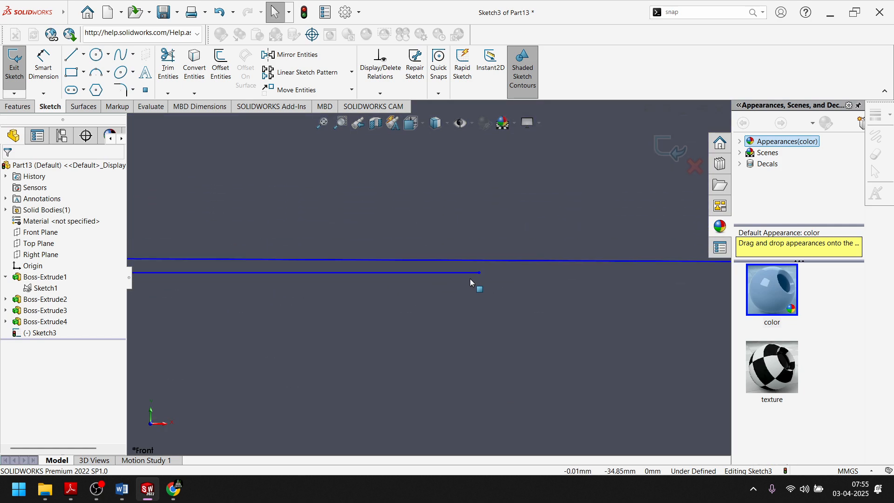
pyautogui.scroll(2, 470, 279)
pyautogui.scroll(1, 257, 290)
pyautogui.scroll(1, 212, 292)
pyautogui.scroll(1, 387, 266)
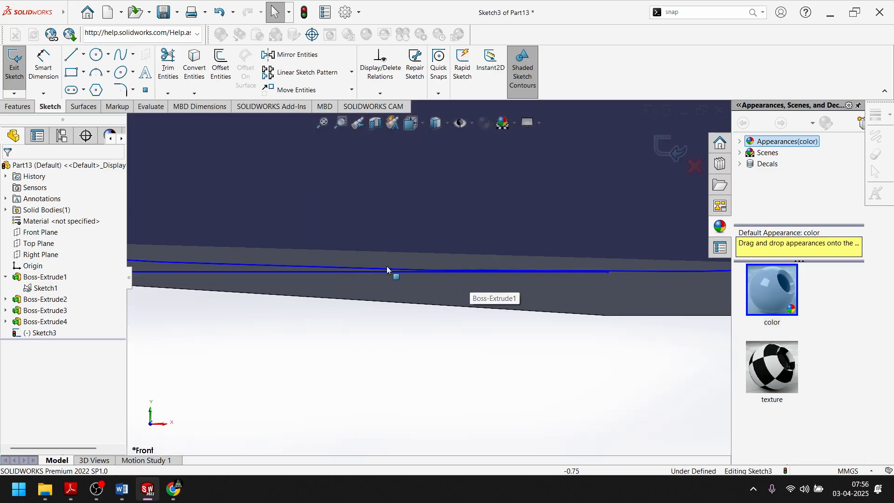
# Pull the lower line's endpoint at the circle's bottom down to a Y position of about -34.92 mm
pyautogui.scroll(-1, 387, 267)
pyautogui.scroll(-2, 600, 283)
pyautogui.scroll(-1, 585, 265)
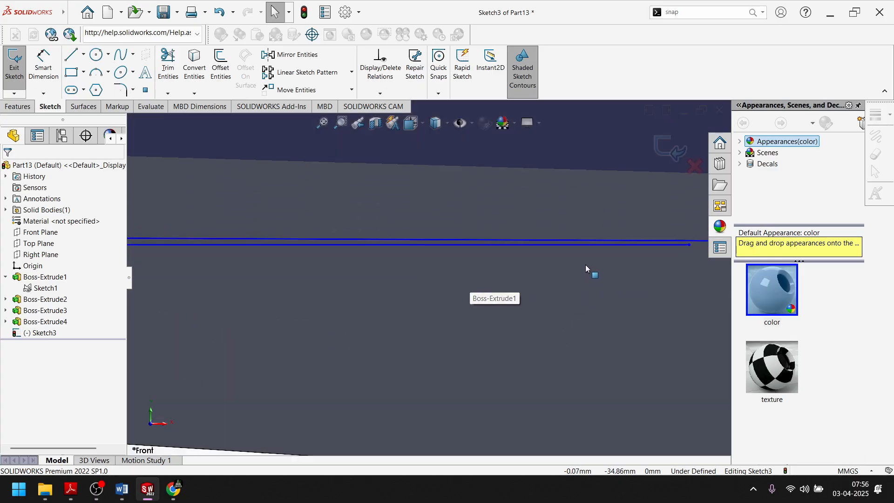
pyautogui.scroll(1, 583, 264)
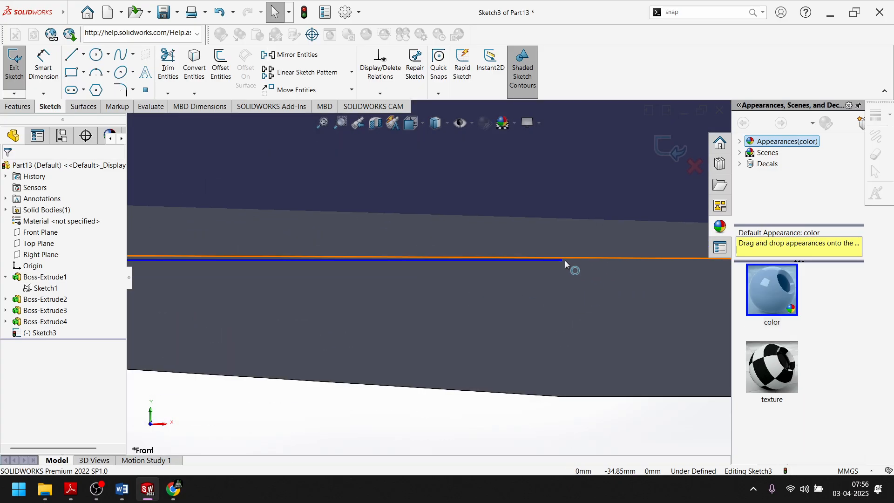
pyautogui.moveTo(561, 258)
pyautogui.mouseDown()
pyautogui.moveTo(591, 256)
pyautogui.moveTo(594, 320)
pyautogui.mouseUp()
pyautogui.scroll(11, 533, 333)
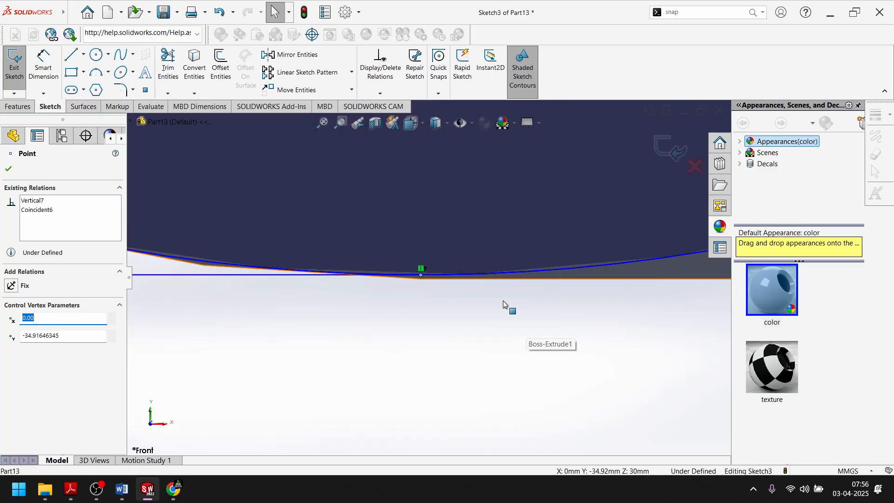
# Inspect the moved endpoint's fit against the circle and the overall shape of the tapered arm outline
pyautogui.scroll(5, 491, 286)
pyautogui.scroll(-3, 395, 300)
pyautogui.scroll(-5, 395, 301)
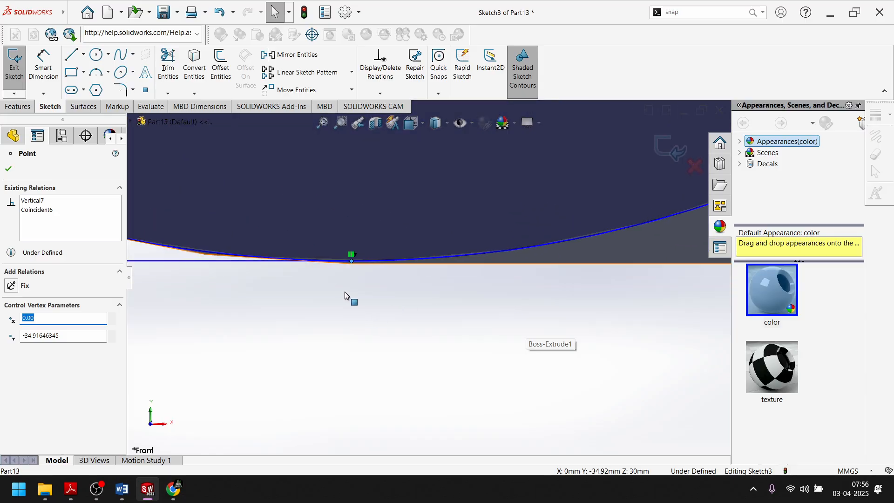
pyautogui.scroll(-3, 423, 254)
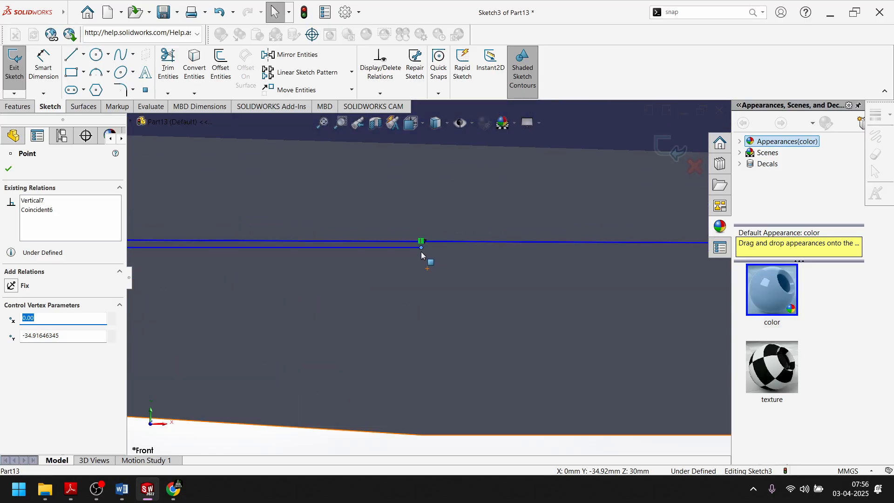
pyautogui.press('Escape')
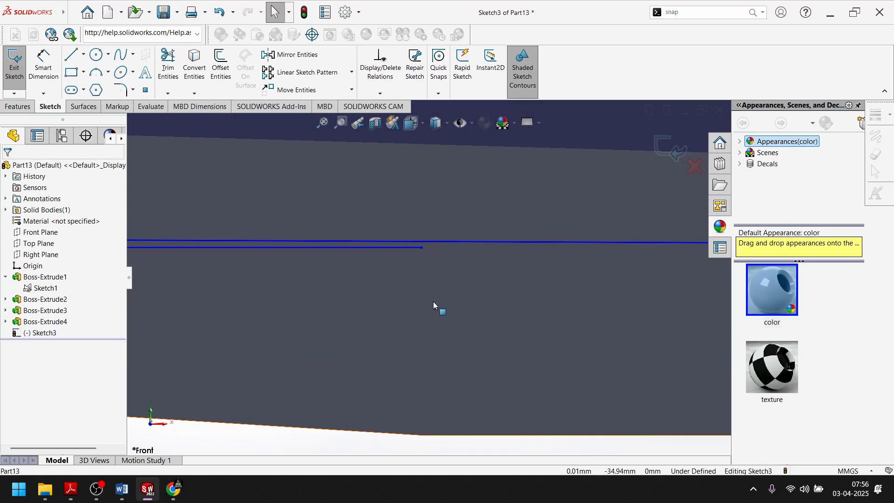
pyautogui.scroll(4, 407, 290)
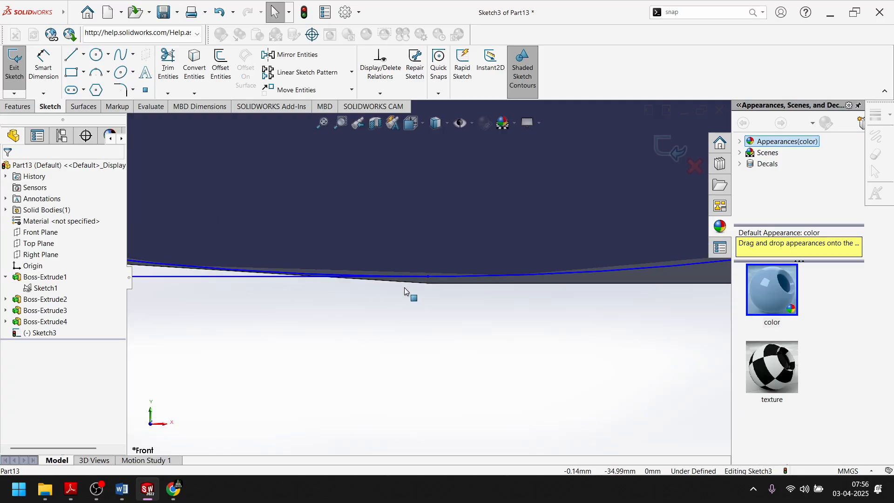
pyautogui.scroll(6, 403, 289)
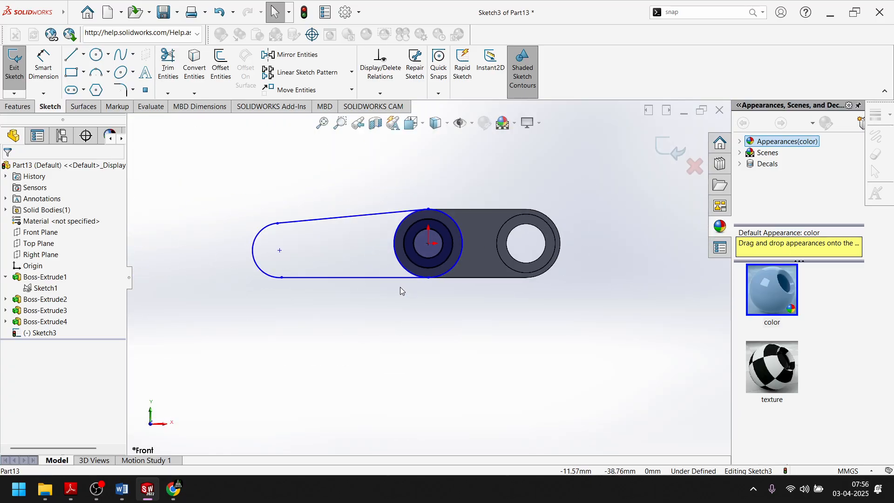
# Trim the excess end of the upper sloped line that overshoots its tangent point on the 35 mm radius circle
pyautogui.scroll(-8, 423, 224)
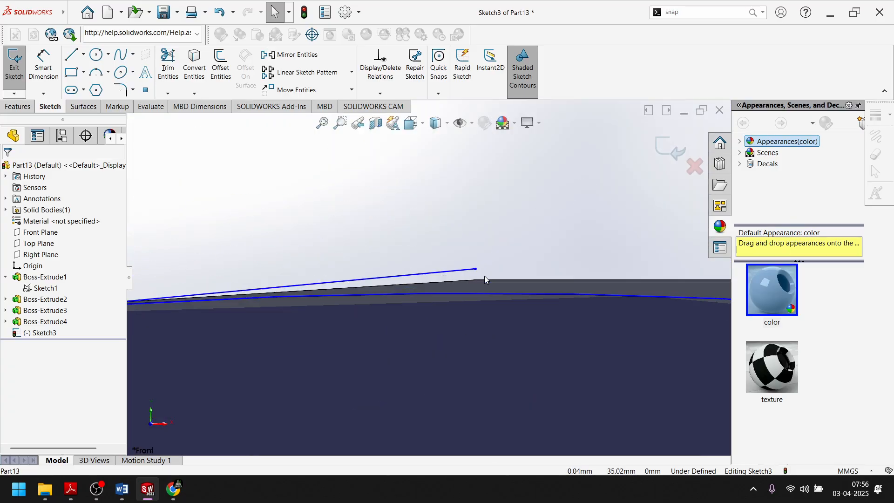
pyautogui.scroll(4, 287, 297)
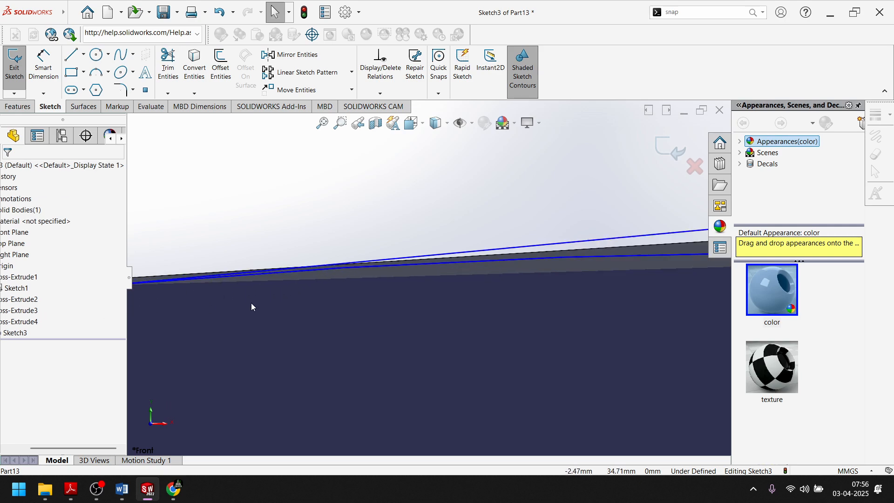
pyautogui.scroll(-3, 261, 263)
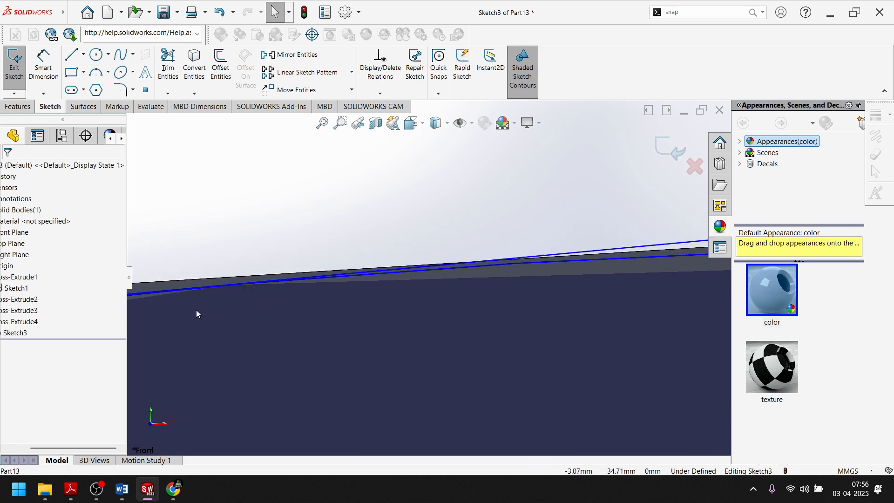
pyautogui.scroll(-2, 234, 273)
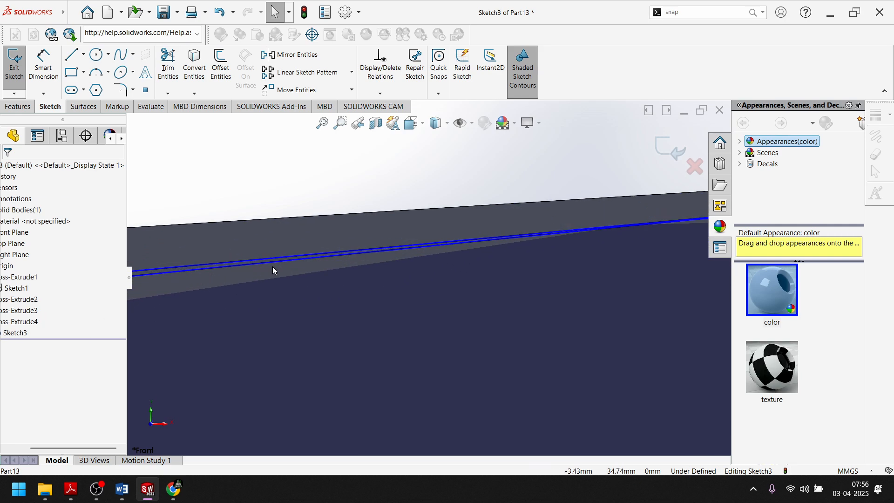
pyautogui.scroll(5, 273, 266)
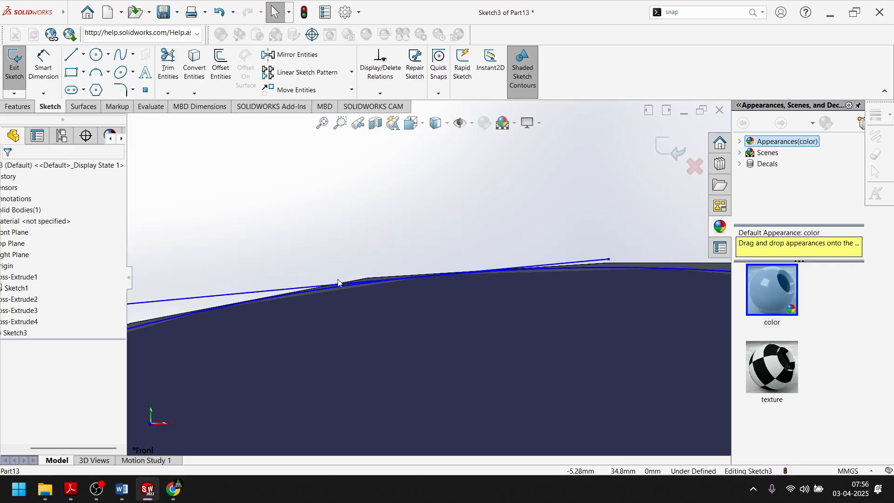
pyautogui.scroll(-4, 636, 250)
pyautogui.scroll(-2, 487, 311)
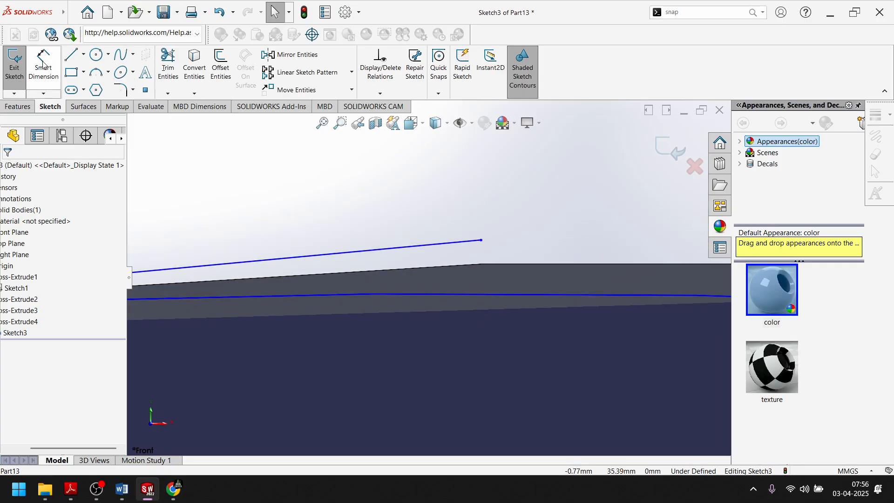
pyautogui.click(168, 65)
pyautogui.scroll(5, 442, 252)
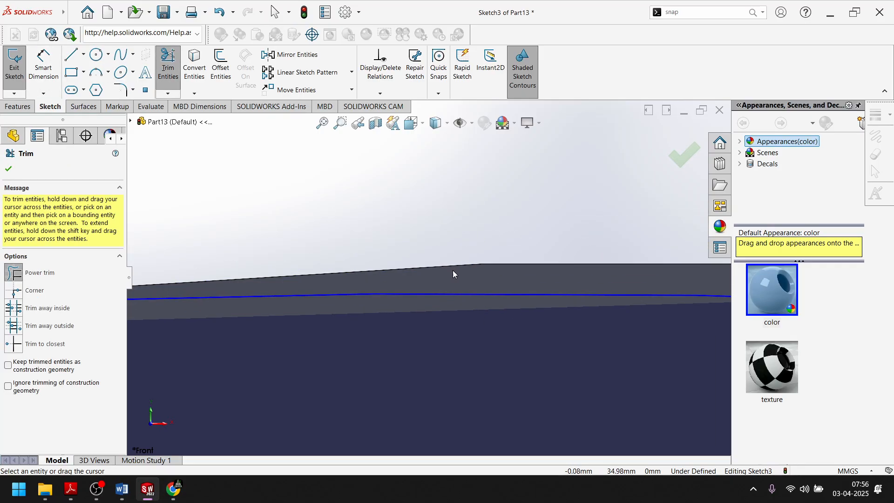
# Power-trim the lower line close to its endpoint at the bottom of the 35 mm radius circle
pyautogui.scroll(5, 409, 272)
pyautogui.scroll(-10, 459, 292)
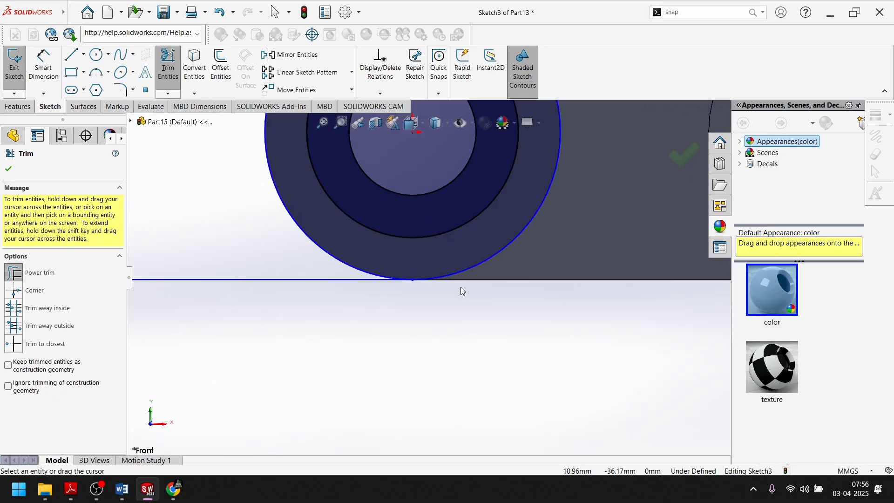
pyautogui.scroll(-5, 265, 301)
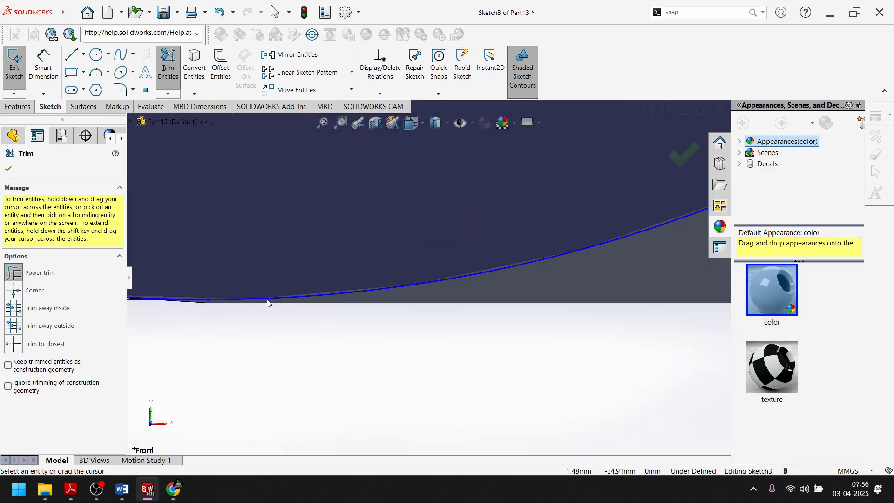
pyautogui.scroll(5, 217, 281)
pyautogui.scroll(-5, 472, 280)
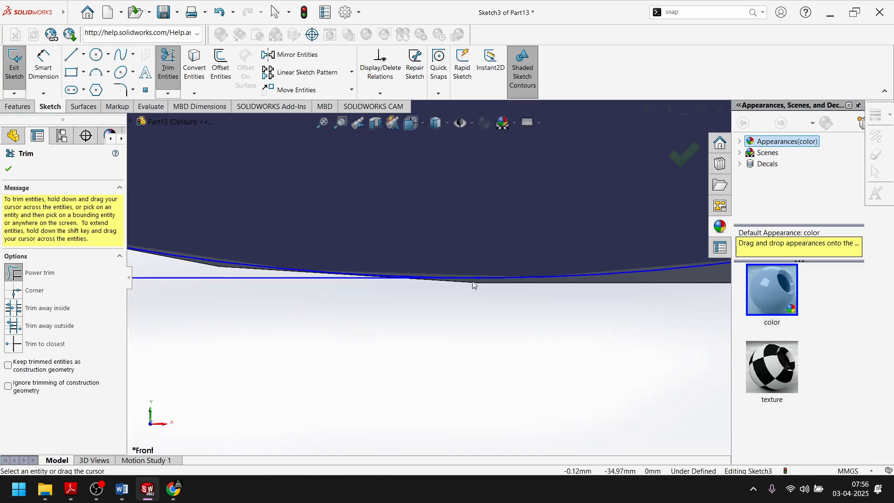
pyautogui.scroll(-3, 302, 274)
pyautogui.scroll(-5, 289, 272)
pyautogui.scroll(5, 394, 286)
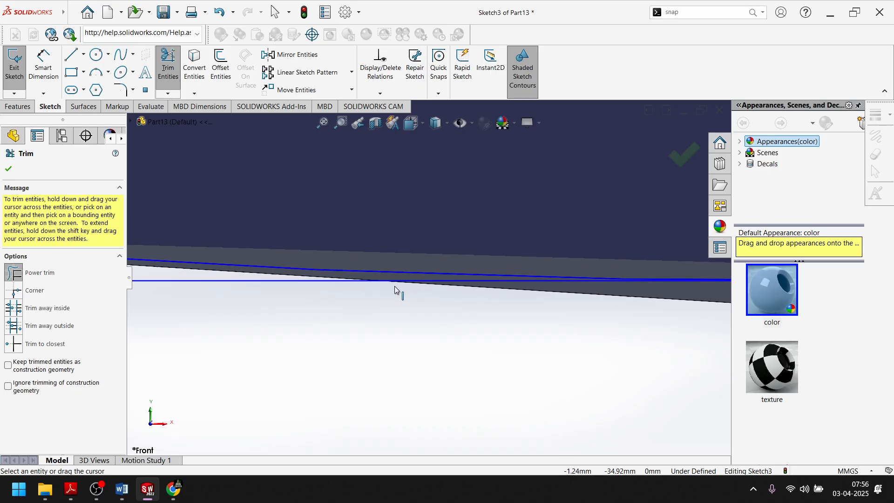
pyautogui.scroll(-3, 591, 298)
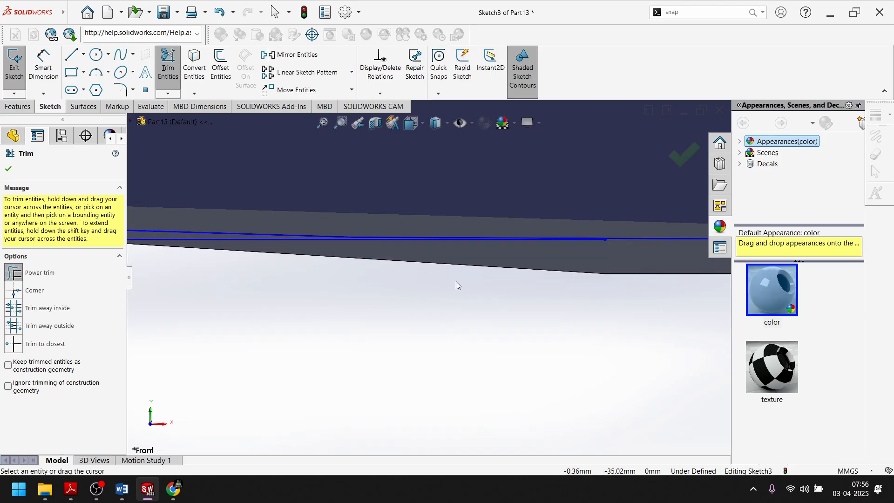
pyautogui.scroll(-3, 615, 228)
pyautogui.scroll(-6, 621, 244)
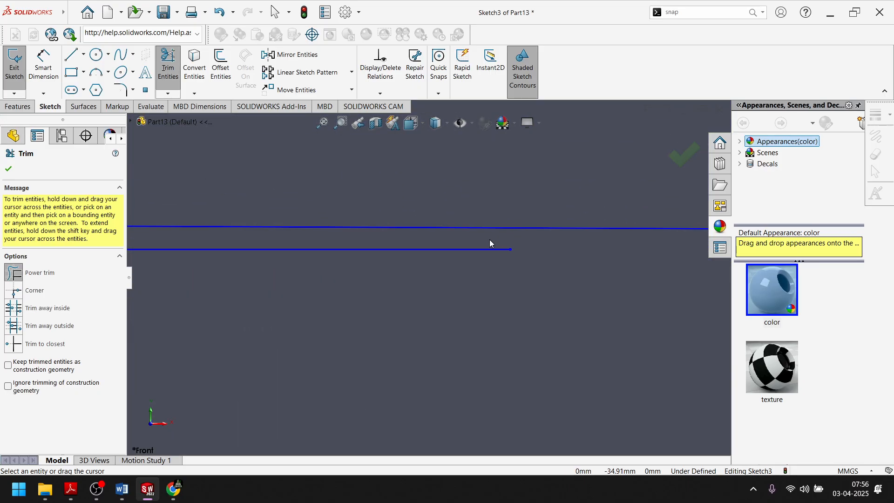
pyautogui.moveTo(485, 241); pyautogui.dragTo(483, 264)
pyautogui.scroll(8, 478, 267)
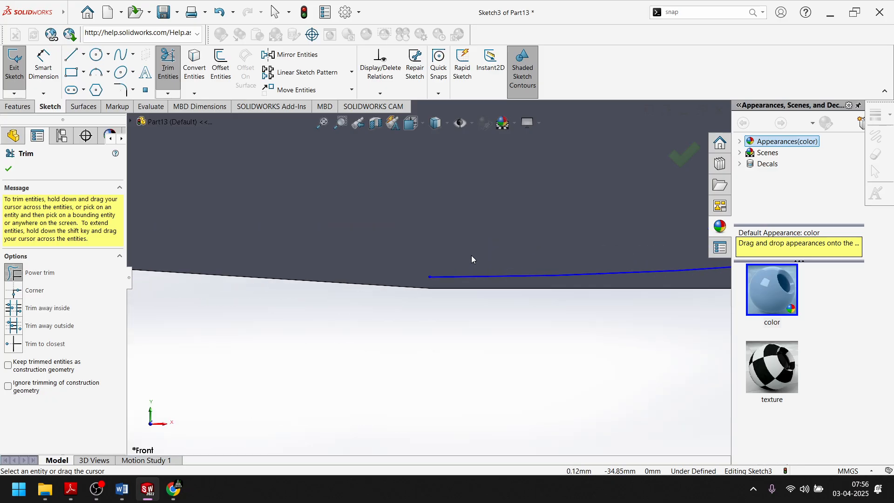
# Leave the Trim command and undo the last trims so the lower line and the full 35 mm radius circle return
pyautogui.scroll(10, 465, 254)
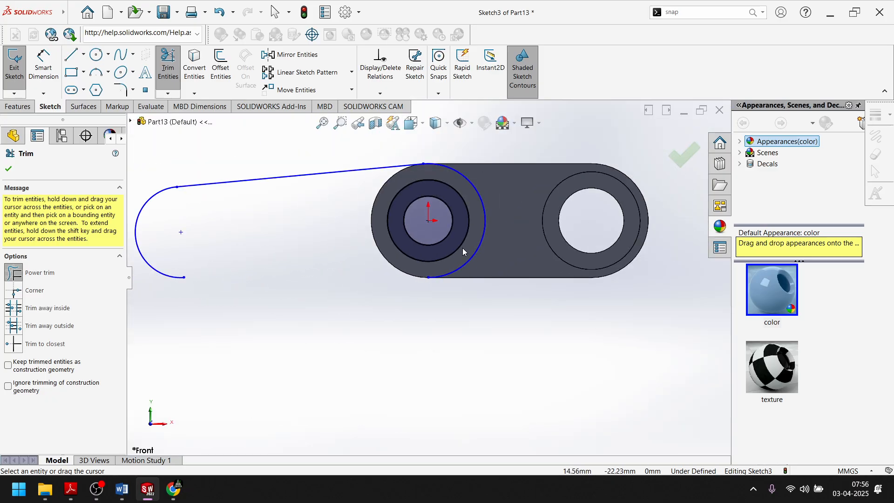
pyautogui.press('Escape')
pyautogui.hotkey('ctrl', 'z')
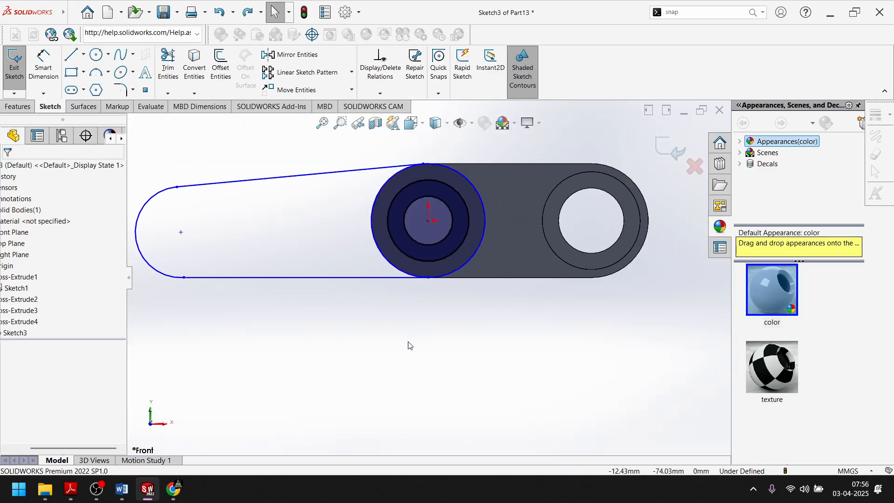
# Constrain the lower line's endpoint at the lowest point of the 35 mm radius circle
pyautogui.scroll(-4, 406, 287)
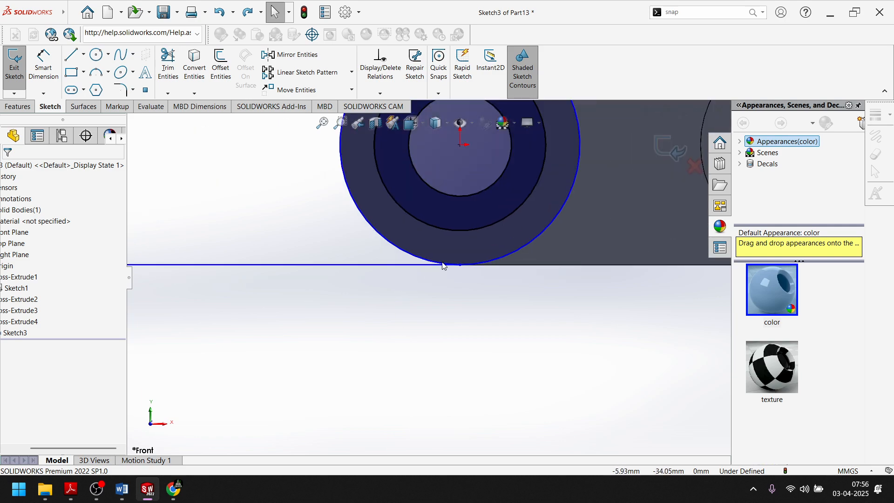
pyautogui.moveTo(462, 268); pyautogui.dragTo(426, 266)
pyautogui.click(436, 327)
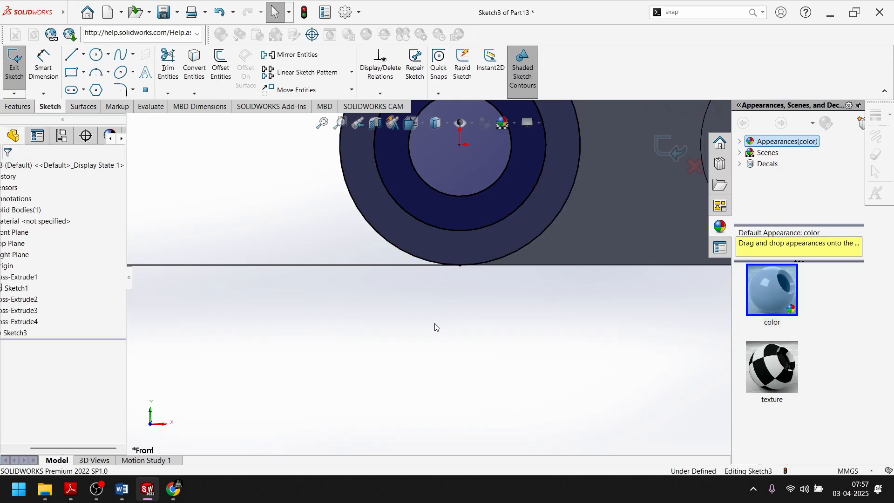
pyautogui.scroll(-4, 474, 281)
pyautogui.press('f')
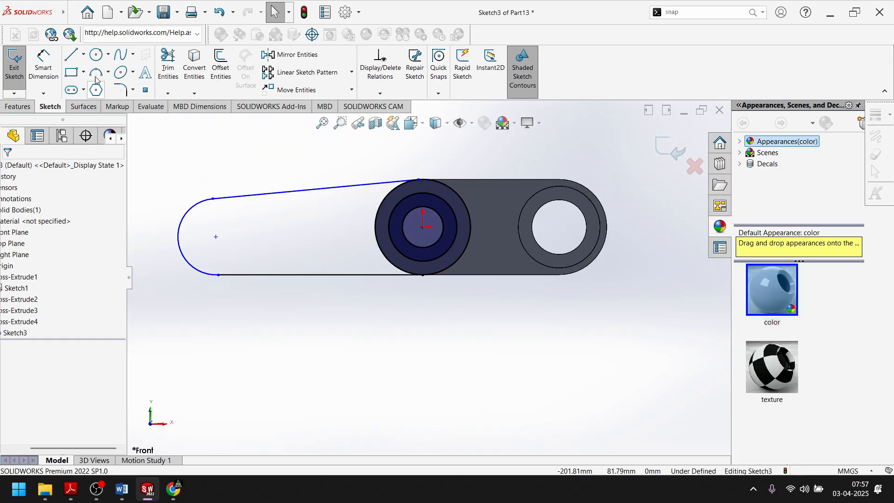
# Power-trim the part of the 35 mm radius circle that lies inside the tapered arm outline
pyautogui.click(168, 65)
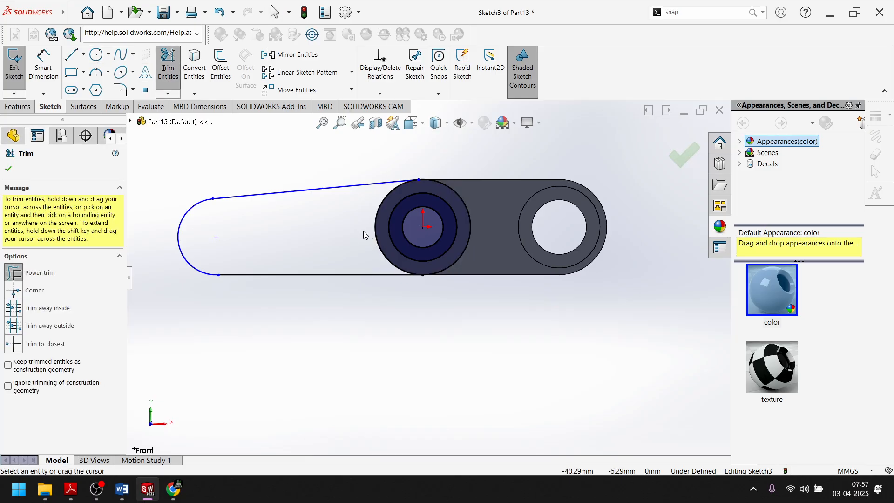
pyautogui.moveTo(362, 230); pyautogui.dragTo(379, 244)
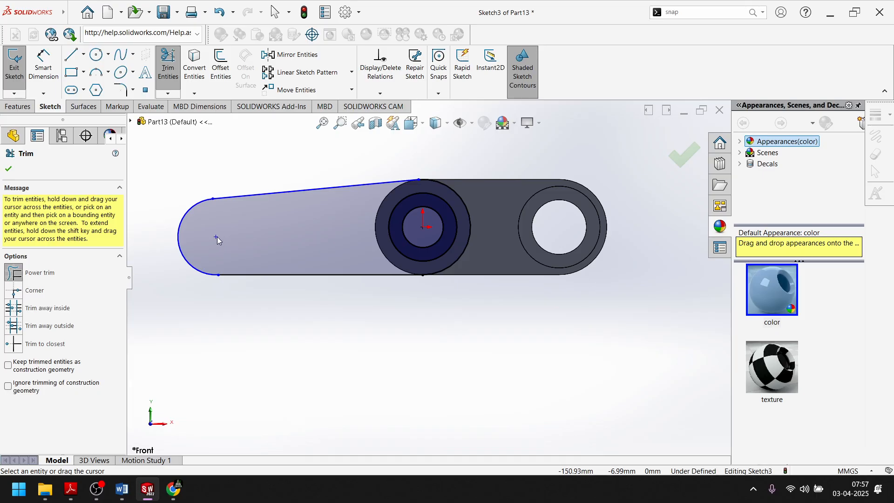
pyautogui.click(8, 169)
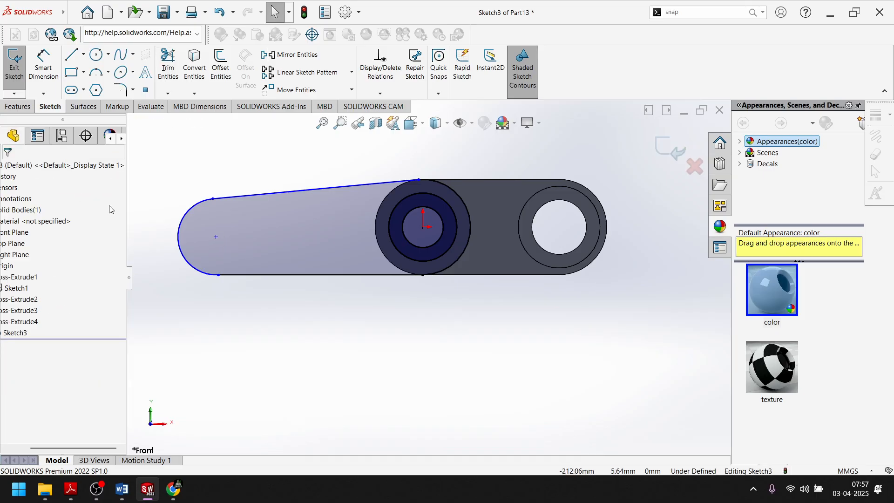
# Make the end arc's center horizontal with the origin
pyautogui.click(215, 237)
pyautogui.keyDown('ctrl'); pyautogui.click(422, 227); pyautogui.keyUp('ctrl')
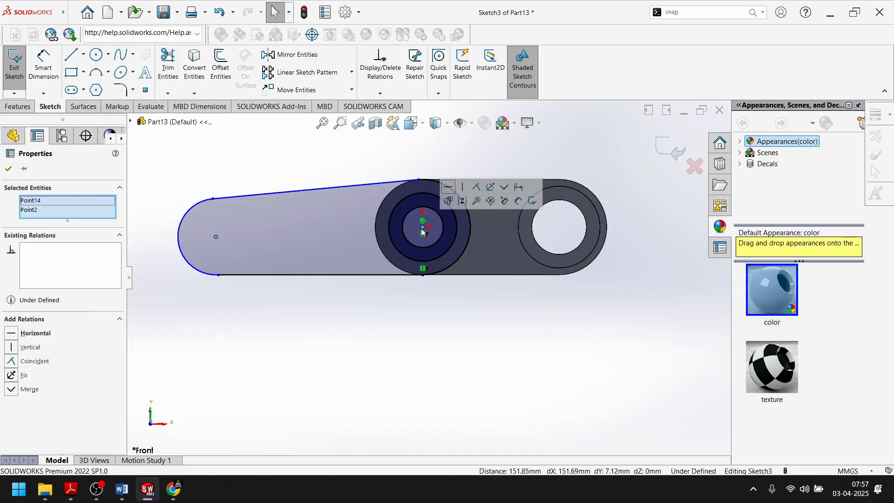
pyautogui.click(451, 188)
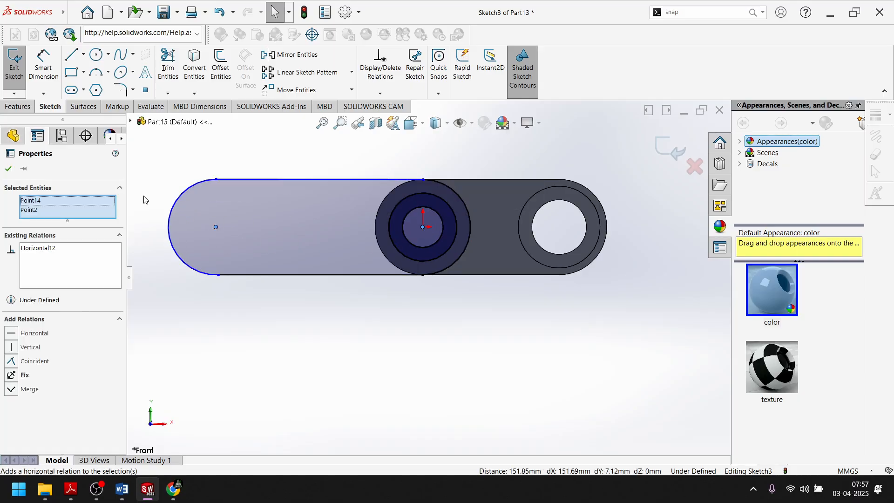
pyautogui.click(8, 170)
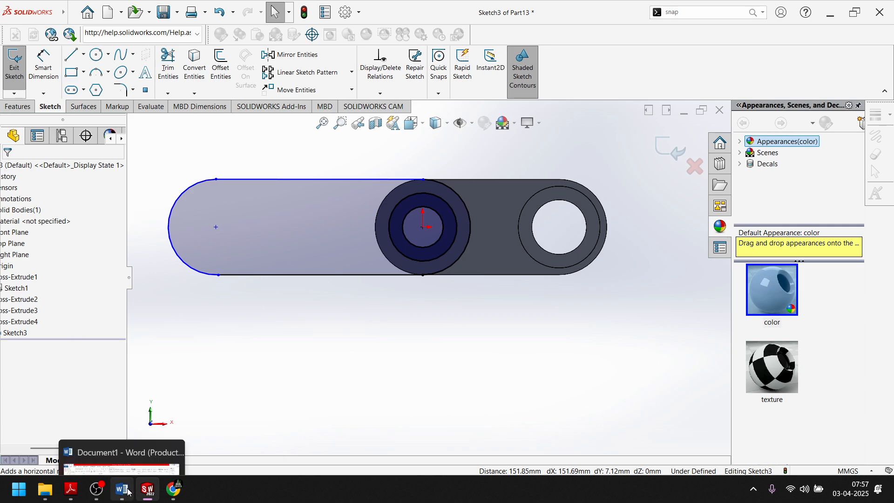
# Check the end arc's radius on the PDF drawing and try to dimension the arc at 15 mm
pyautogui.click(149, 491)
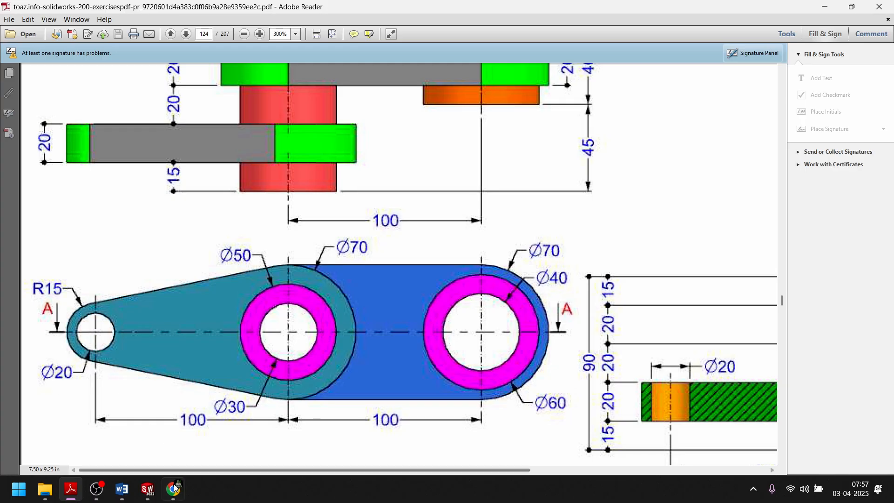
pyautogui.click(148, 488)
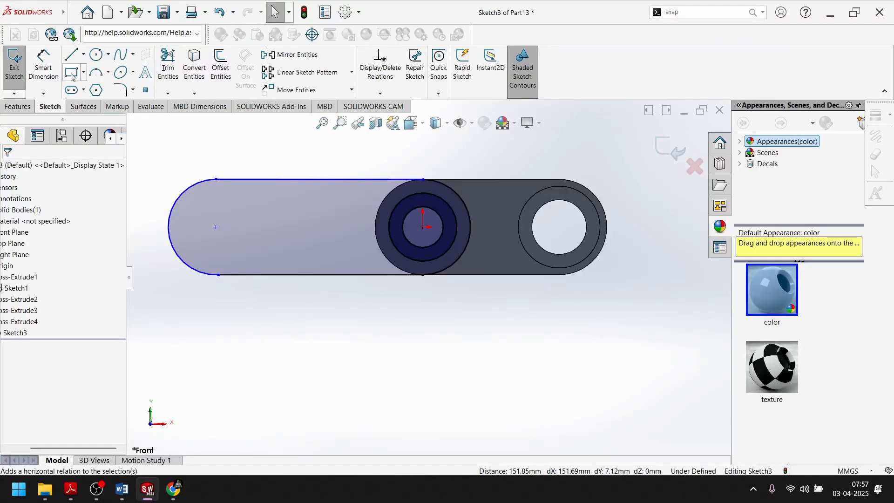
pyautogui.click(43, 65)
pyautogui.click(171, 211)
pyautogui.click(157, 179)
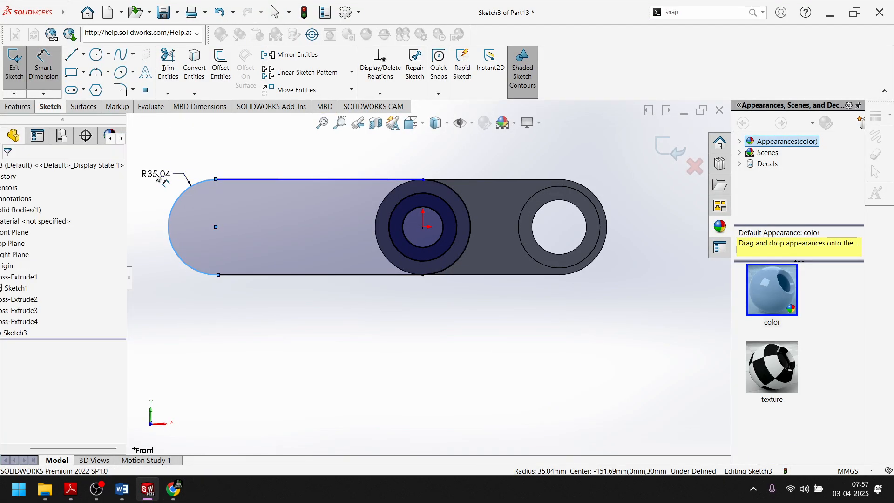
pyautogui.write('15')
pyautogui.press('Return')
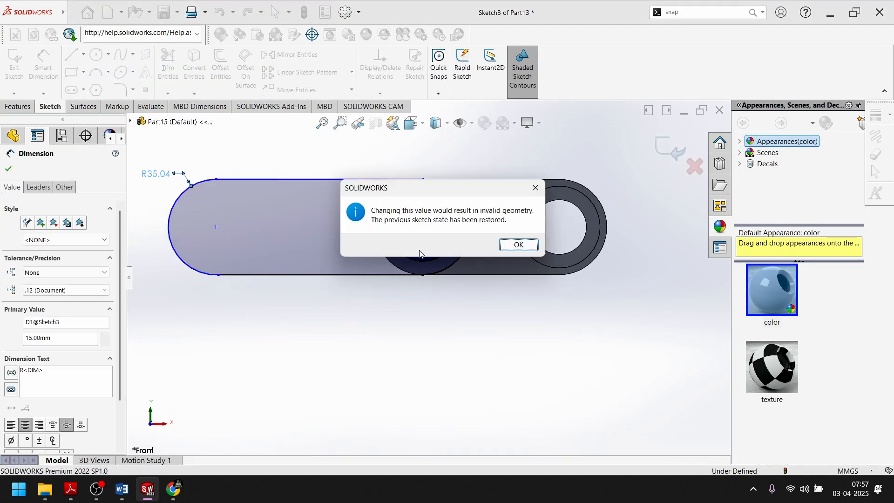
pyautogui.click(508, 241)
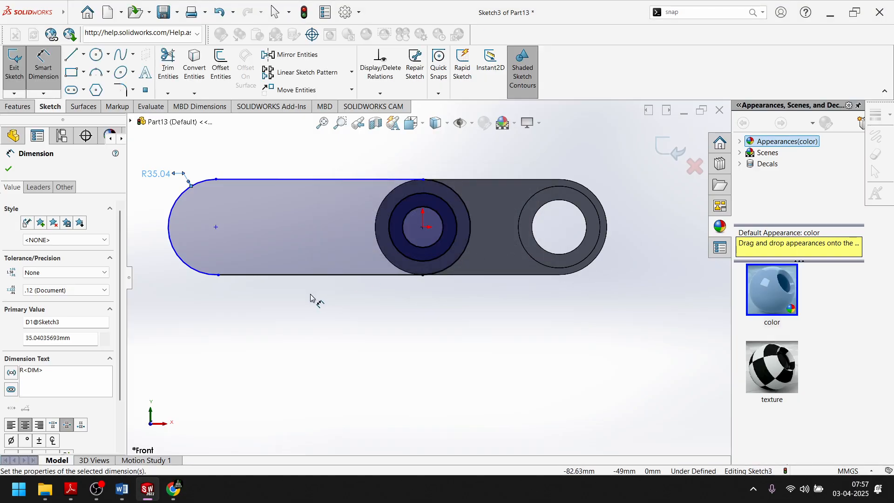
# Undo the end arc's radius dimension and the horizontal relation between its center and the origin
pyautogui.hotkey('ctrl', 'z')
pyautogui.hotkey('ctrl', 'z')
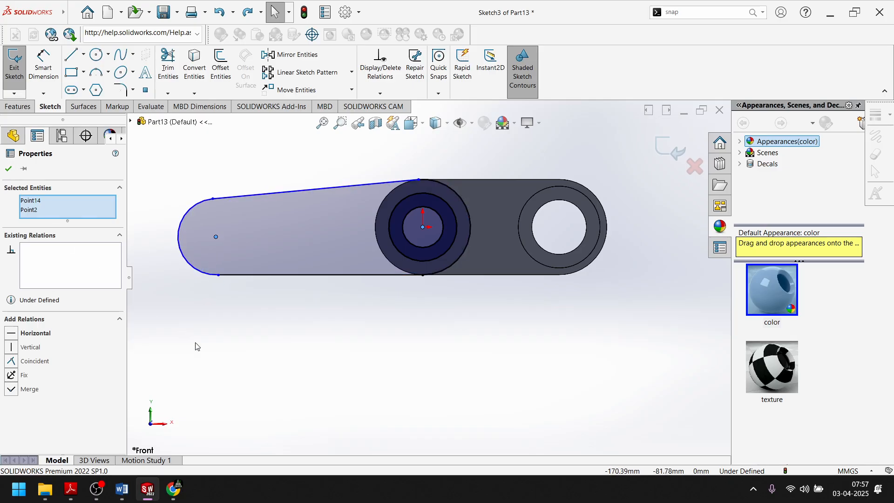
pyautogui.click(237, 393)
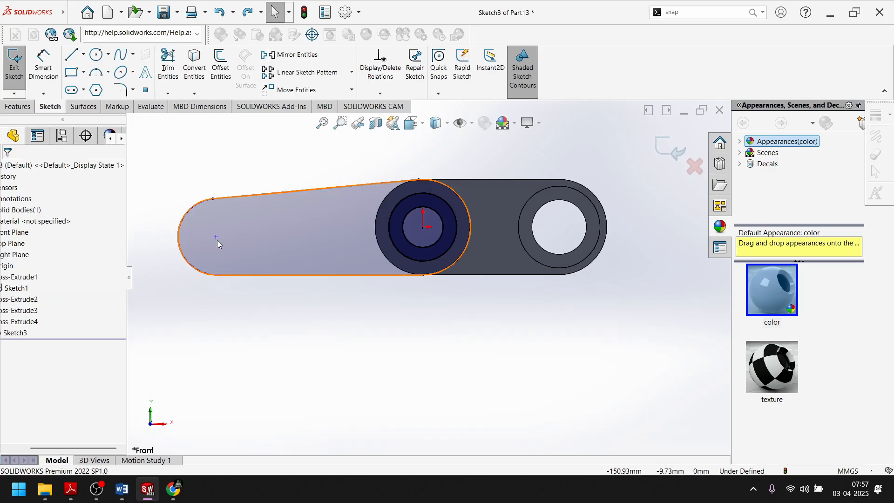
# Move the end arc's center in to about X -98.23, Y -7.98 mm and delete the outline's lower line
pyautogui.moveTo(217, 240); pyautogui.dragTo(287, 240)
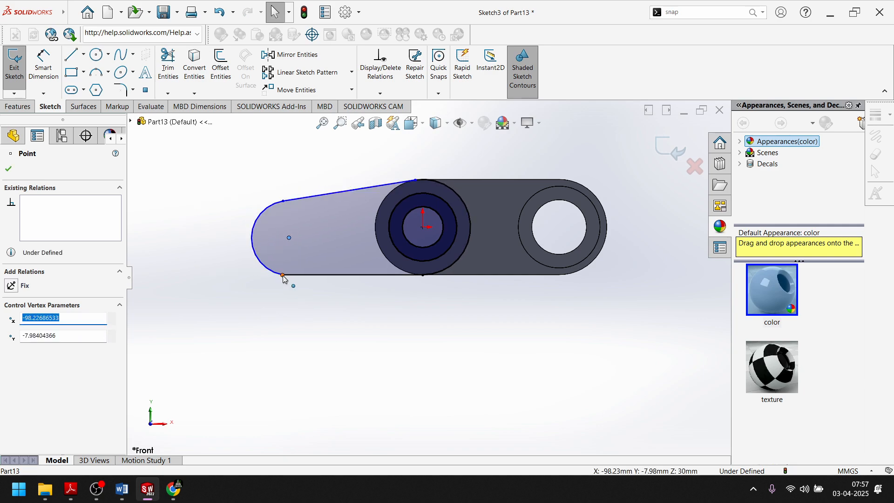
pyautogui.moveTo(283, 275); pyautogui.dragTo(285, 235)
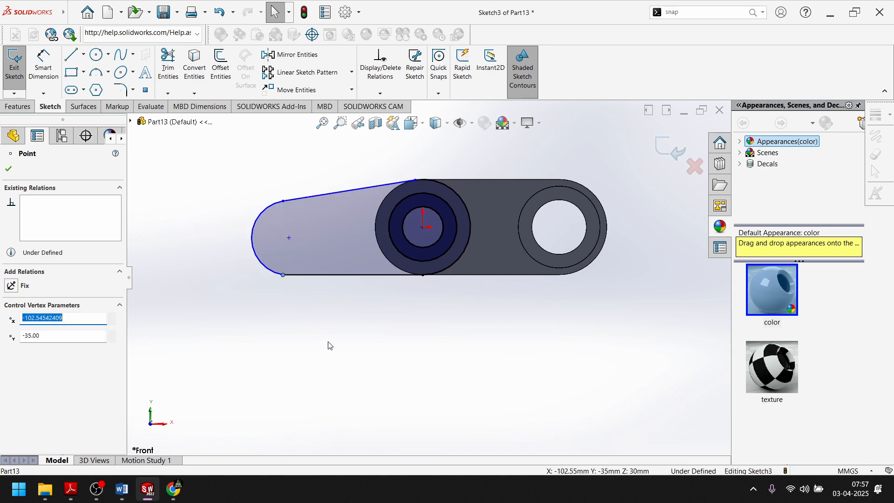
pyautogui.click(375, 276)
pyautogui.press('Delete')
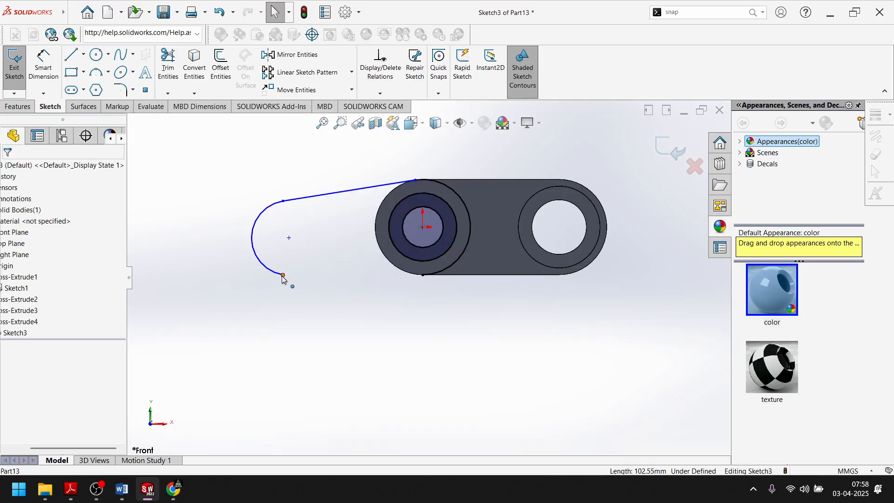
# Move the end arc's lower endpoint to about X -99.12, Y -24.07 mm and its upper endpoint to about X -99.12, Y 18.27 mm
pyautogui.moveTo(283, 276); pyautogui.dragTo(289, 260)
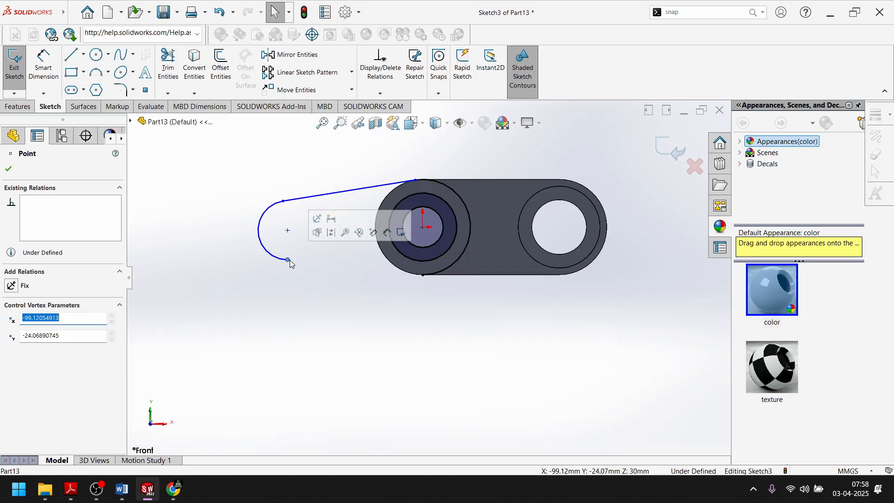
pyautogui.click(283, 201)
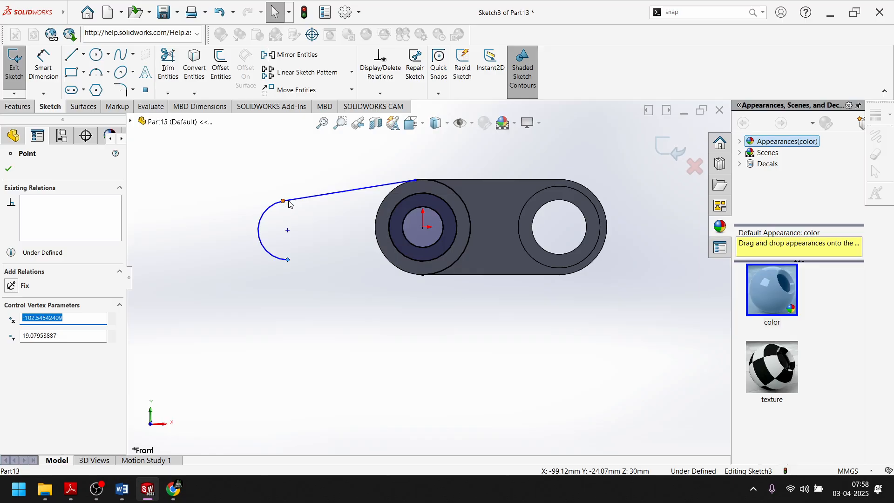
pyautogui.moveTo(289, 203); pyautogui.dragTo(288, 204)
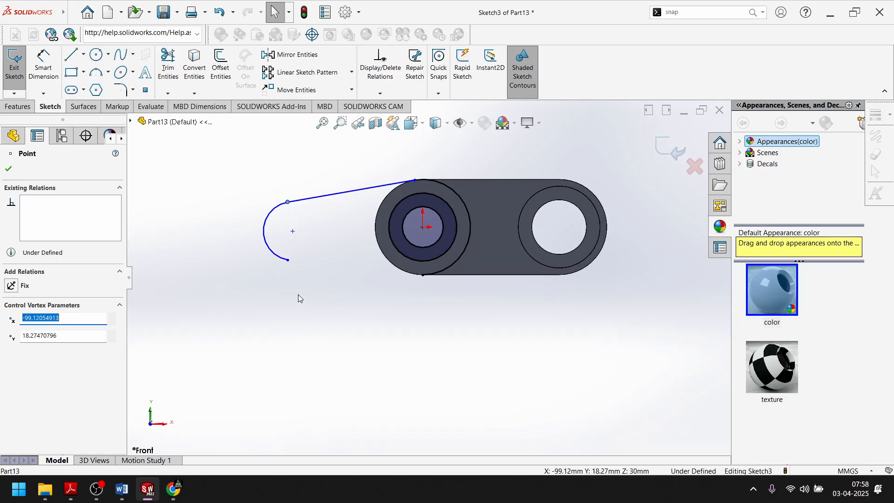
# Draw a sloped line about 100 mm long from the end arc's lower endpoint to the large arc's lowest point
pyautogui.click(72, 54)
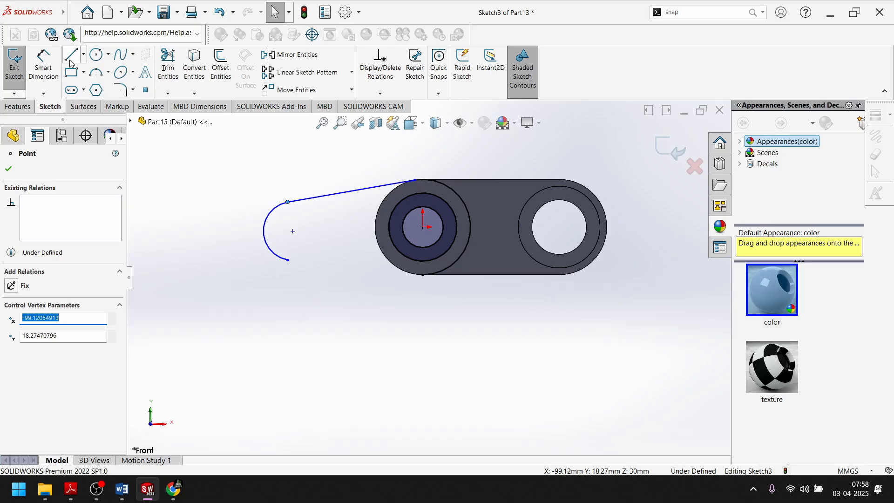
pyautogui.click(288, 260)
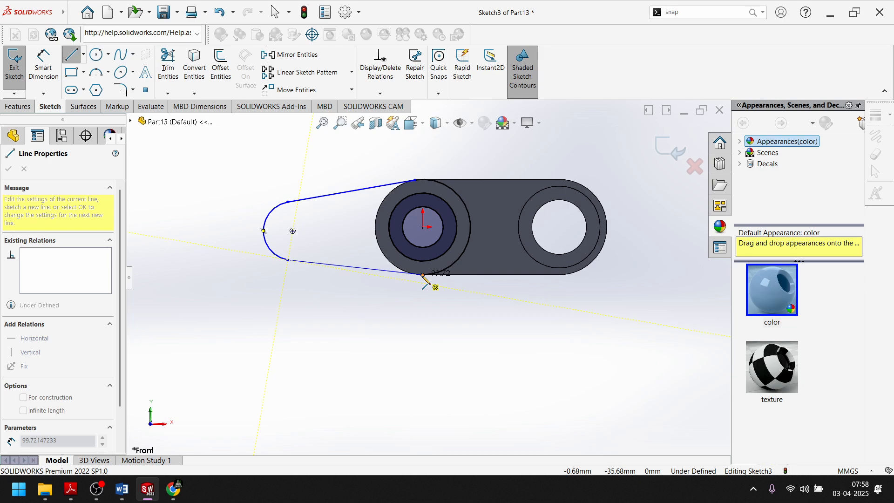
pyautogui.click(423, 275)
pyautogui.press('Escape')
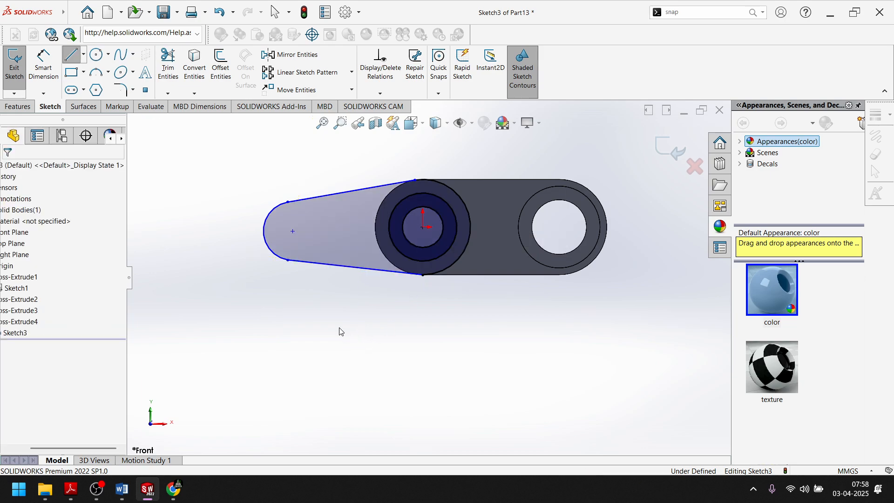
# Dimension the tapered arm's end arc with a radius of 15 mm
pyautogui.click(44, 63)
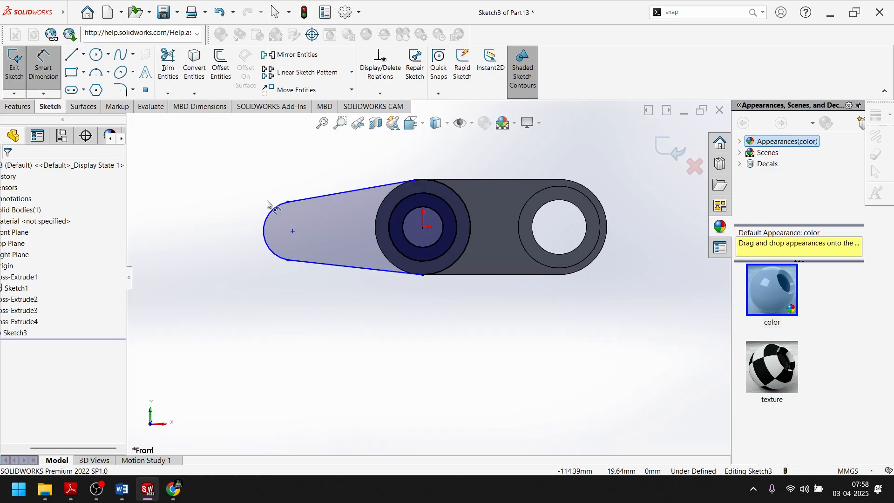
pyautogui.click(275, 212)
pyautogui.click(239, 183)
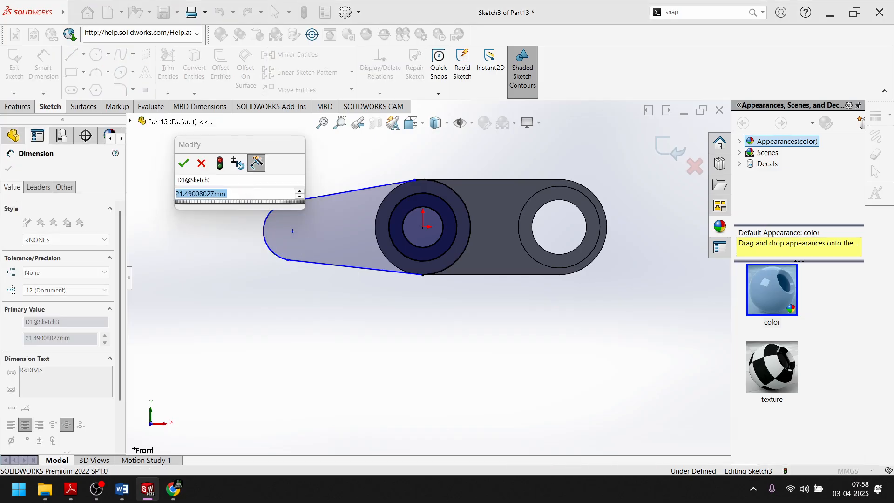
pyautogui.write('15')
pyautogui.press('Return')
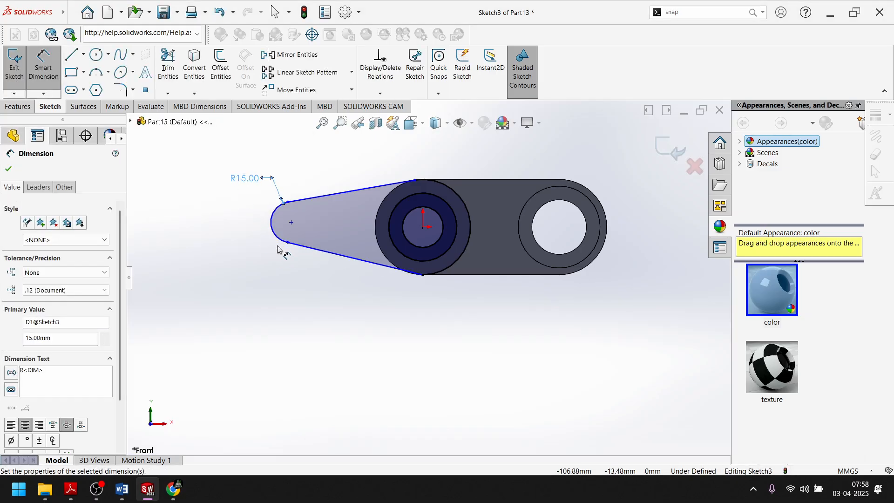
pyautogui.press('Escape')
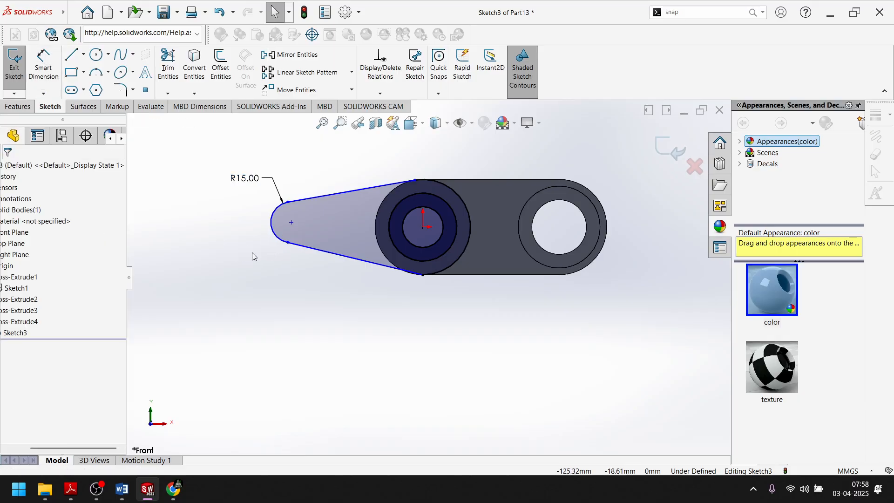
# Add a horizontal relation between the 15 mm end arc's center and the origin
pyautogui.click(291, 222)
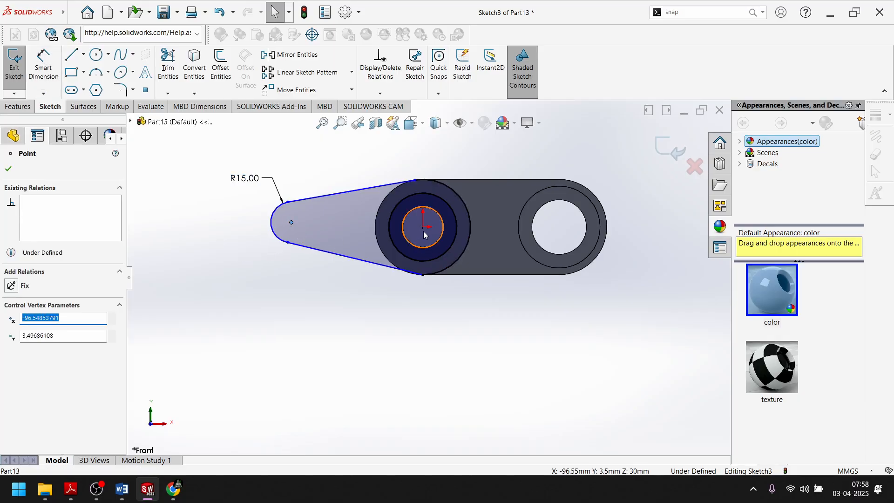
pyautogui.keyDown('ctrl'); pyautogui.click(423, 228); pyautogui.keyUp('ctrl')
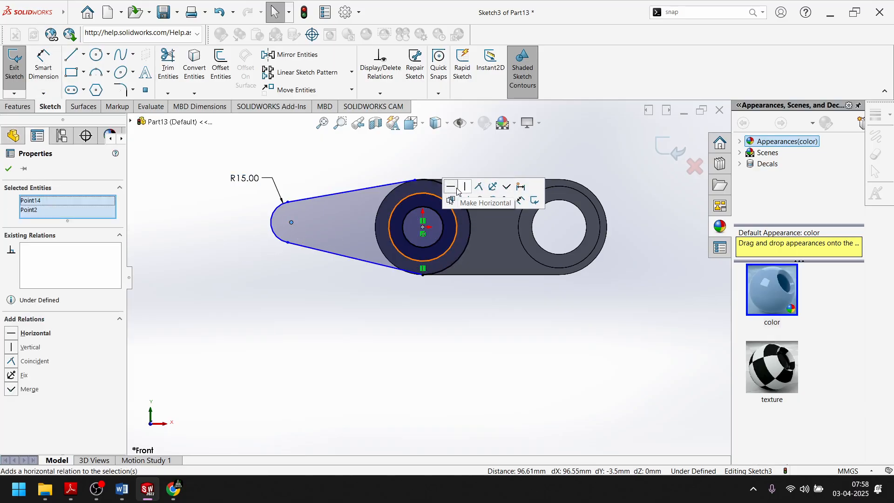
pyautogui.click(451, 187)
pyautogui.press('Escape')
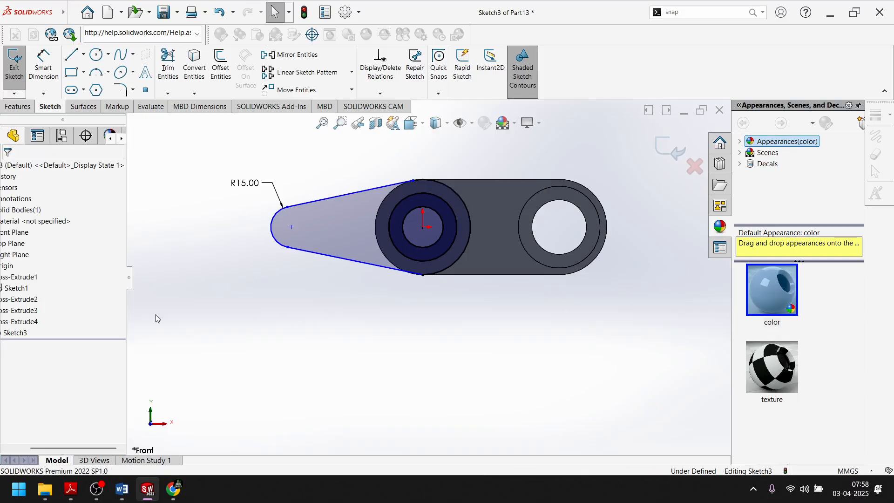
# Check the PDF drawing, and dimension the horizontal distance between the R15 end arc's center and the origin as 100 mm
pyautogui.click(155, 490)
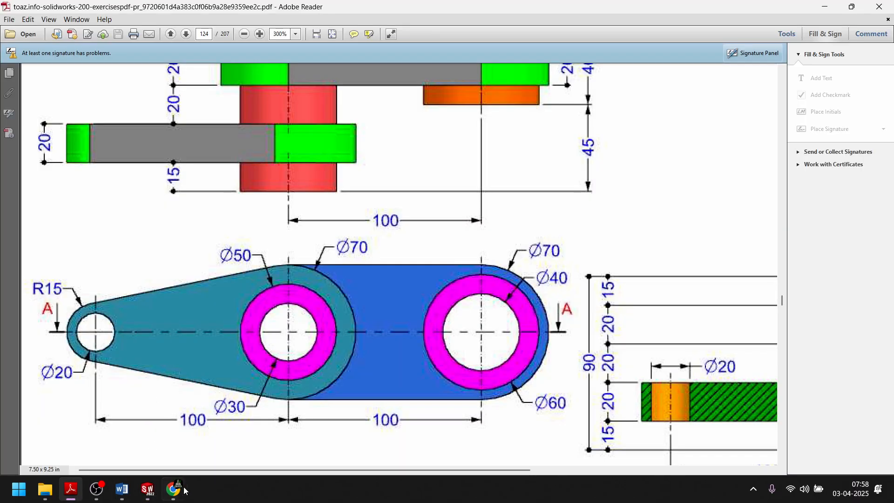
pyautogui.click(147, 489)
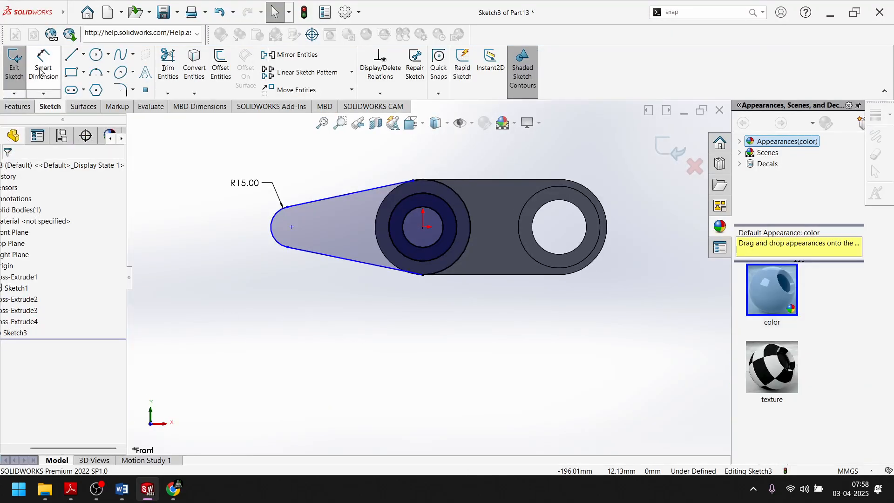
pyautogui.click(41, 72)
pyautogui.click(291, 227)
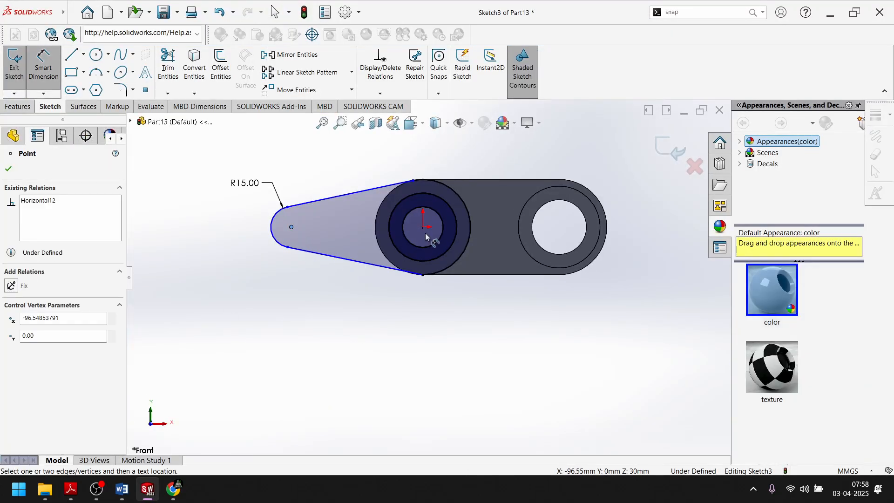
pyautogui.click(423, 227)
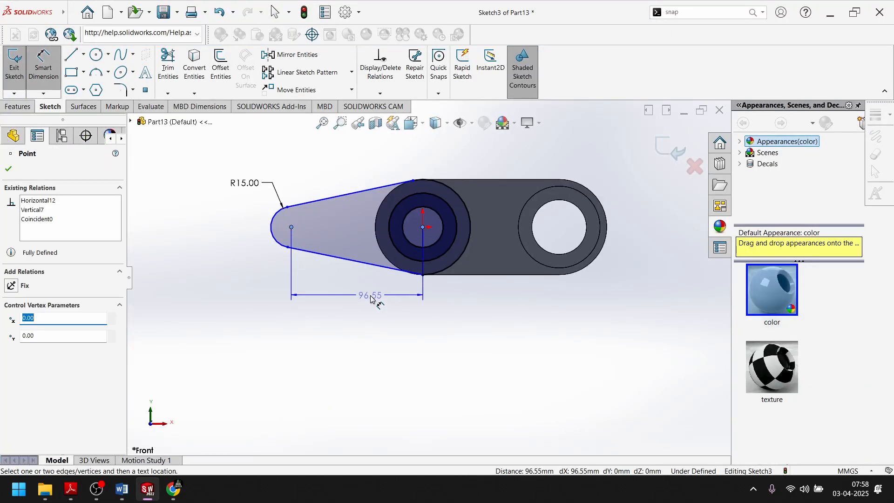
pyautogui.click(367, 309)
pyautogui.write('100')
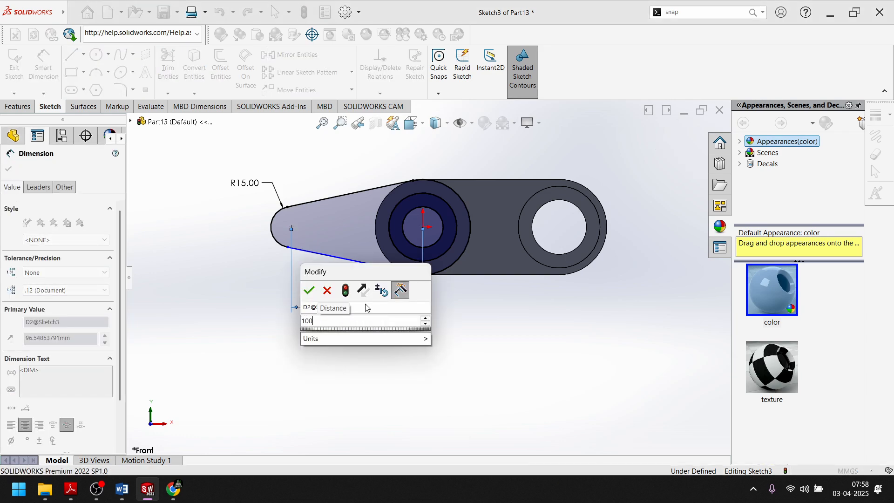
pyautogui.press('Return')
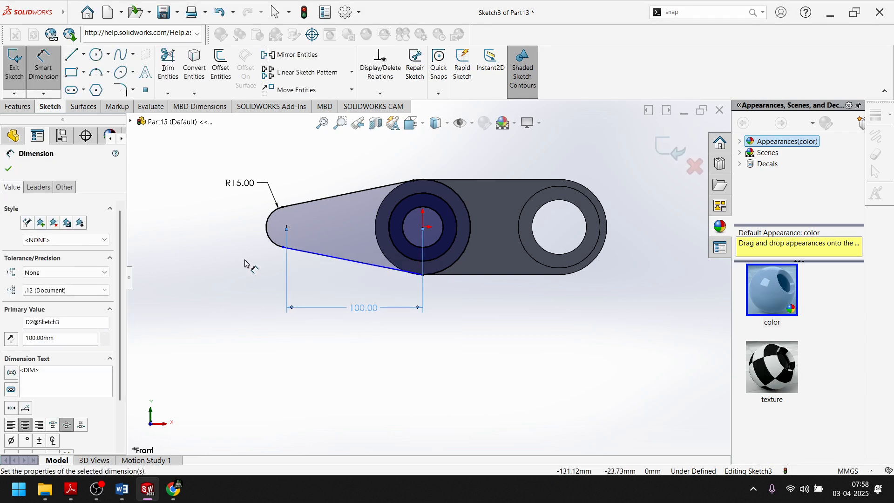
pyautogui.press('Escape')
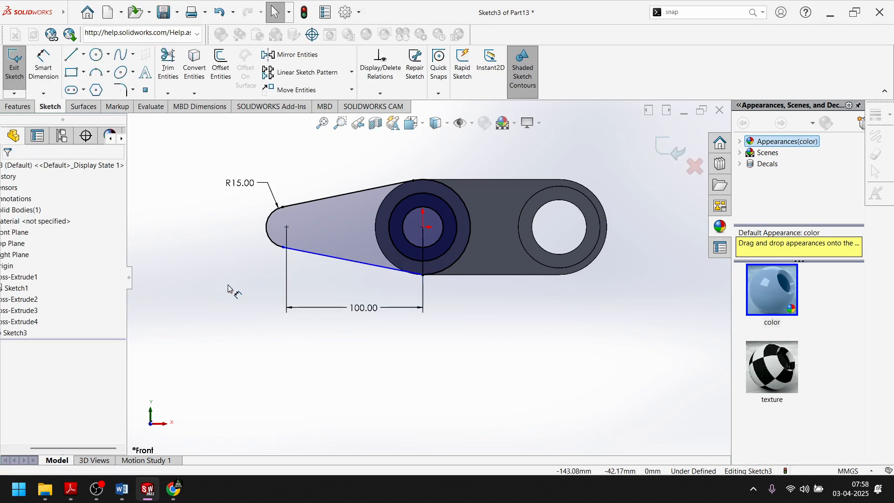
# Examine how the tapered arm's lower sloped line meets the lowest point of the large arc
pyautogui.click(356, 263)
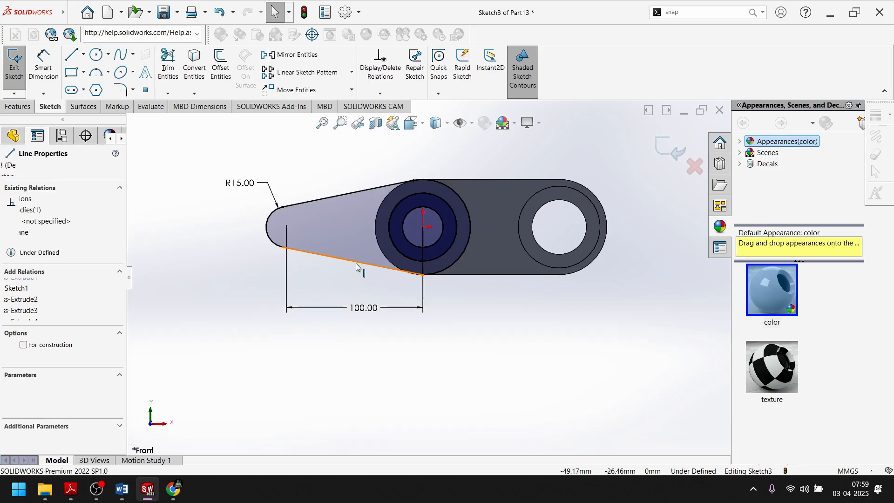
pyautogui.scroll(5, 372, 294)
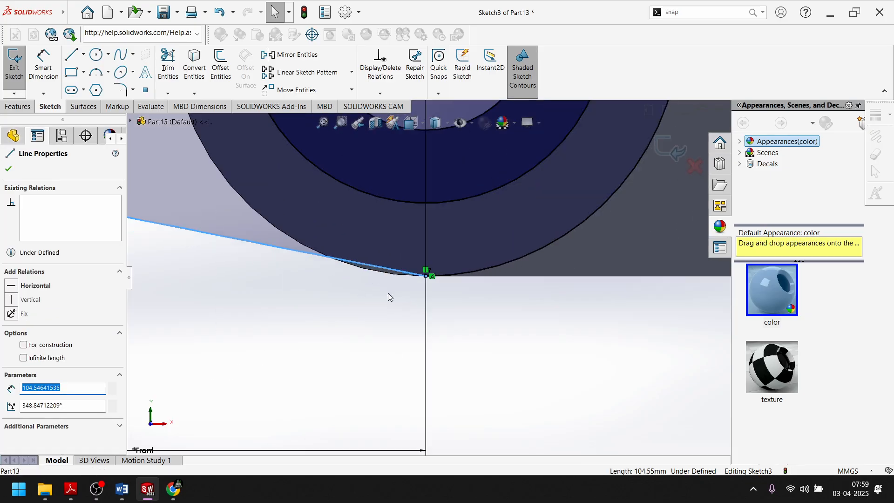
pyautogui.scroll(-2, 391, 281)
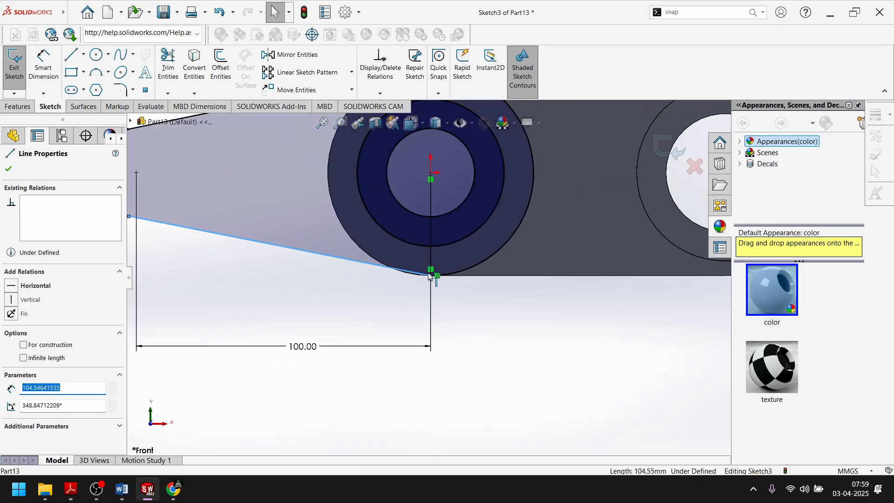
pyautogui.scroll(5, 429, 273)
pyautogui.scroll(3, 454, 326)
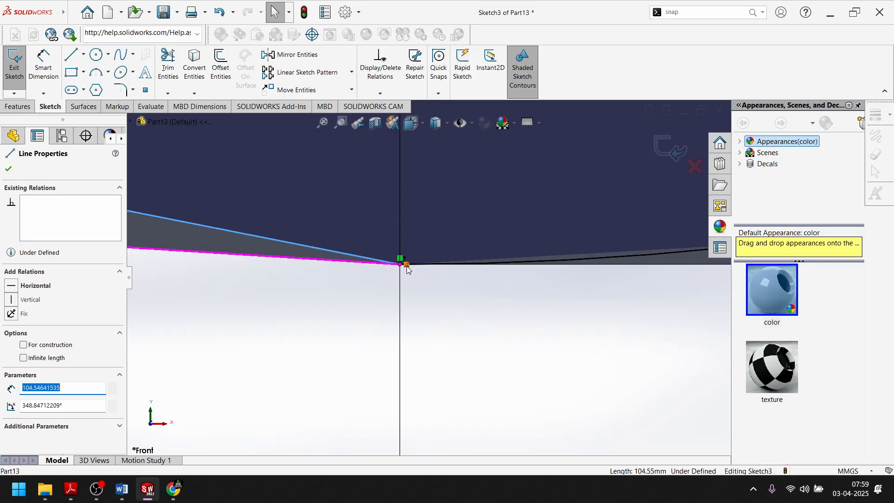
pyautogui.press('Escape')
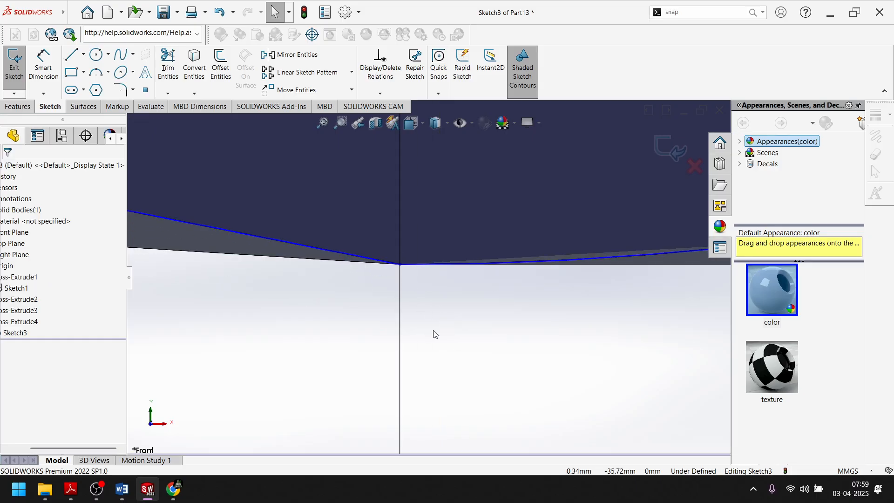
pyautogui.scroll(-3, 437, 336)
pyautogui.scroll(-2, 386, 302)
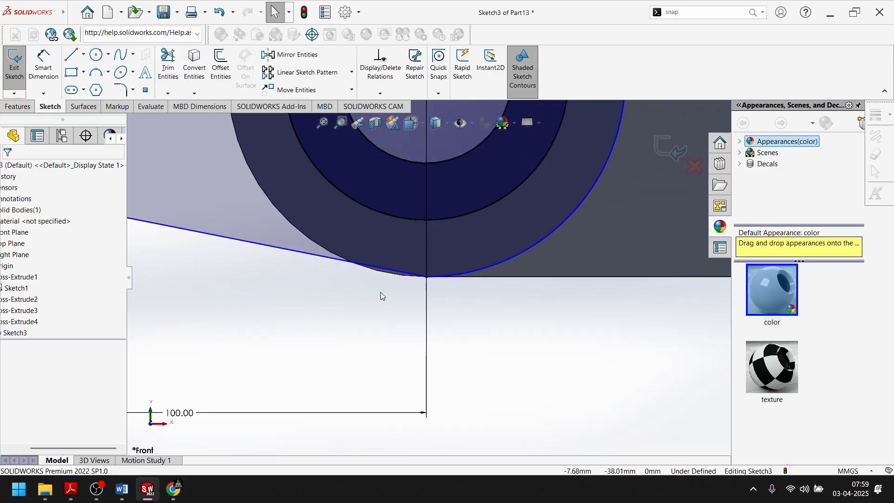
# Try a tangent relation between the lower sloped line and the large arc, and undo it
pyautogui.click(312, 261)
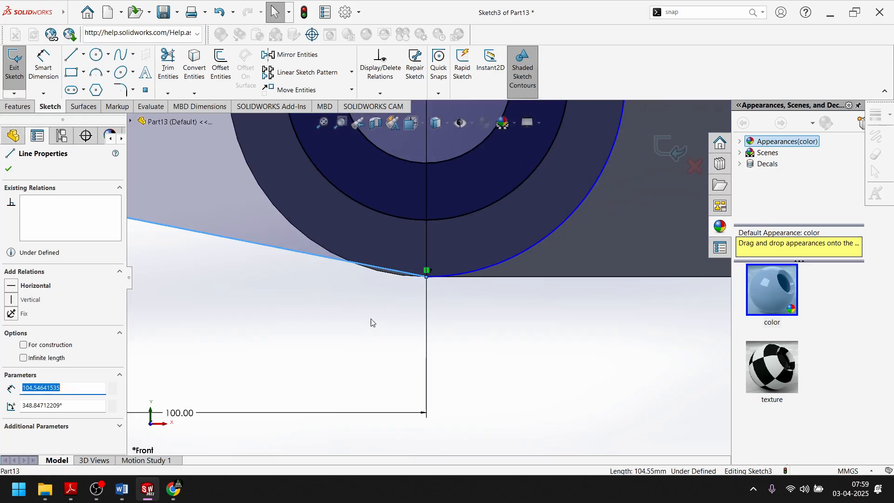
pyautogui.keyDown('ctrl'); pyautogui.click(493, 264); pyautogui.keyUp('ctrl')
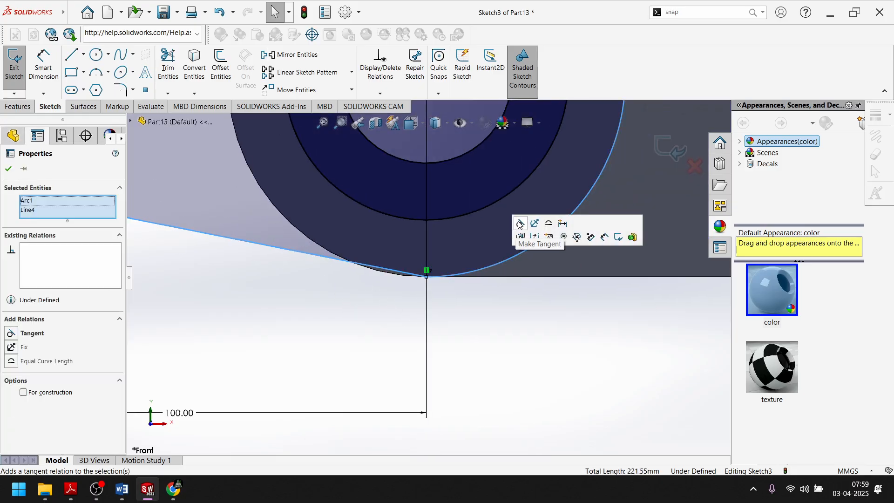
pyautogui.click(520, 224)
pyautogui.press('f')
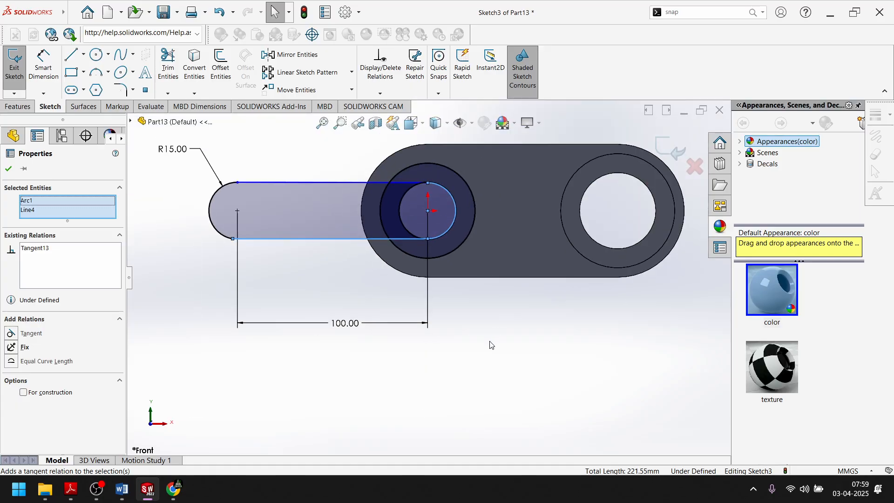
pyautogui.hotkey('ctrl', 'z')
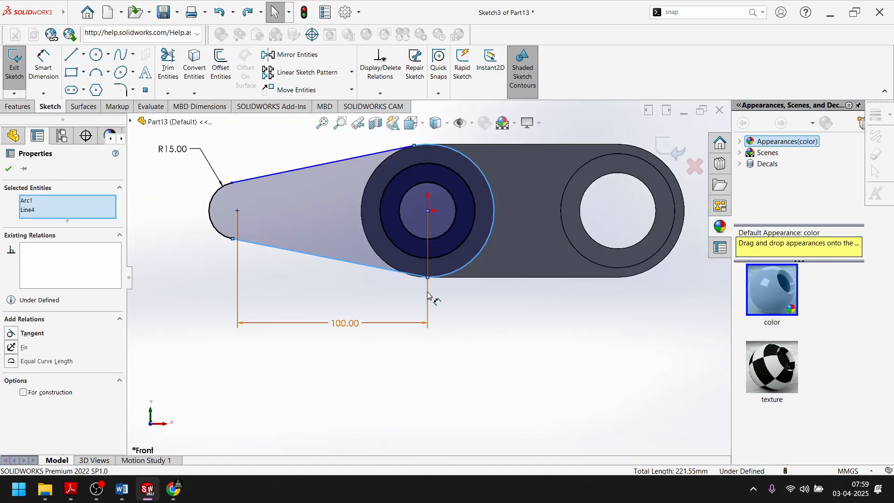
# Try to move the lower sloped line's endpoint away from the large arc's lowest point
pyautogui.scroll(-3, 428, 294)
pyautogui.scroll(3, 449, 308)
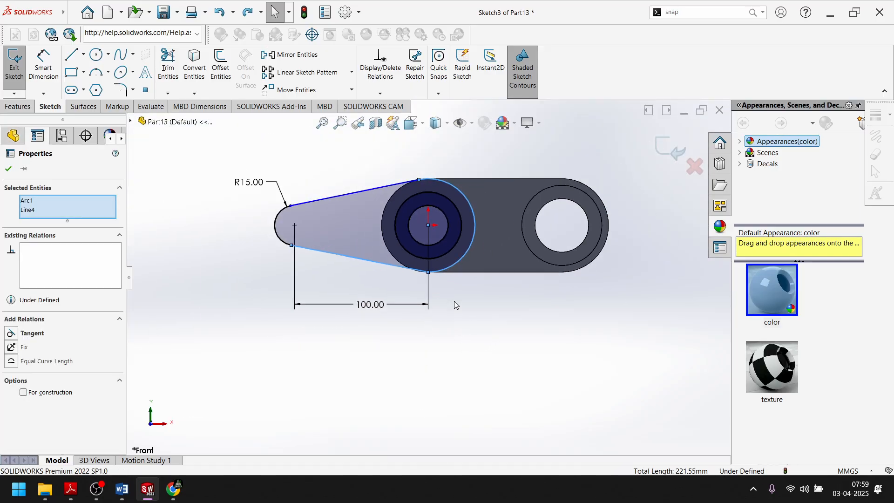
pyautogui.scroll(1, 438, 270)
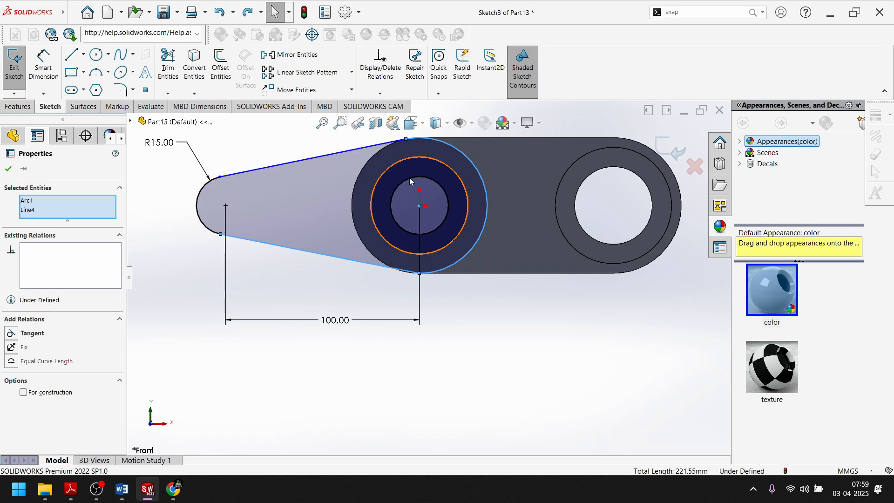
pyautogui.scroll(-5, 420, 278)
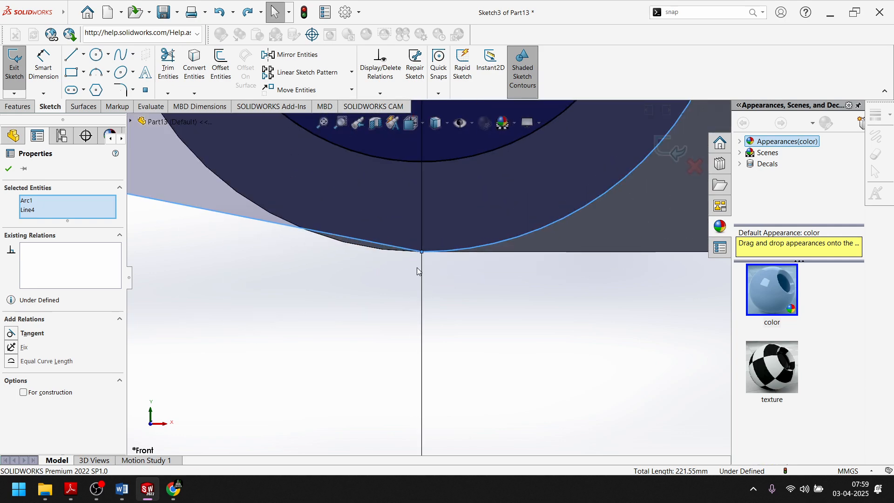
pyautogui.moveTo(421, 252); pyautogui.dragTo(337, 252)
pyautogui.click(481, 301)
pyautogui.scroll(-2, 435, 258)
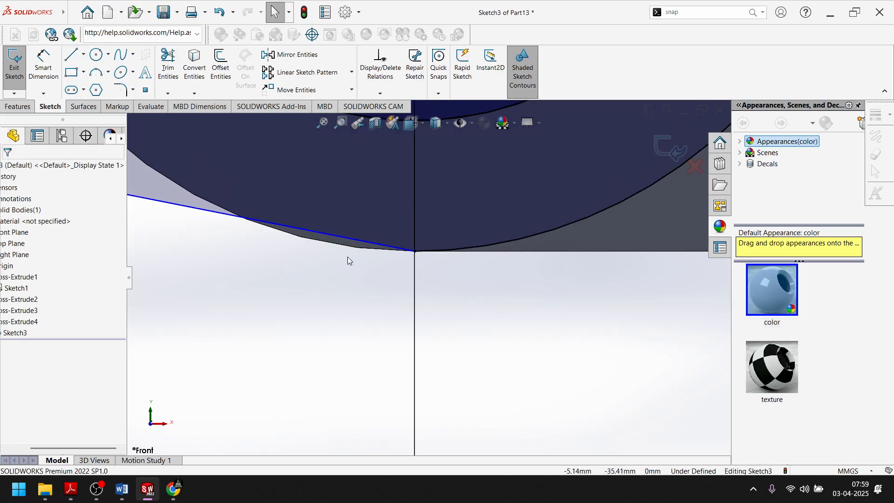
# Delete the large 35 mm radius arc around the origin from the tapered arm's sketch
pyautogui.scroll(3, 359, 269)
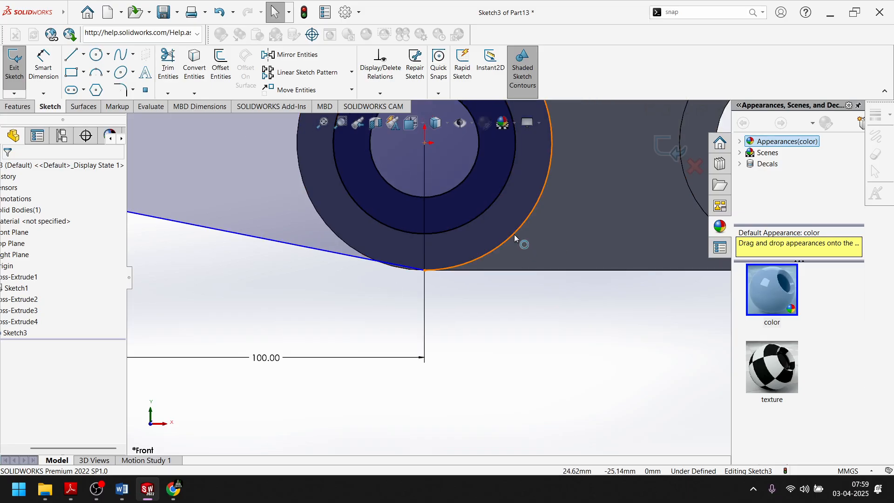
pyautogui.click(513, 234)
pyautogui.press('Delete')
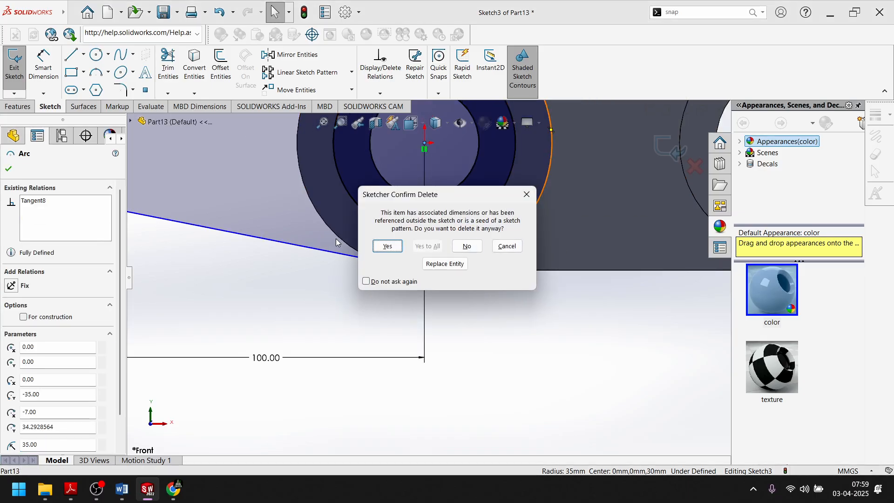
pyautogui.click(388, 246)
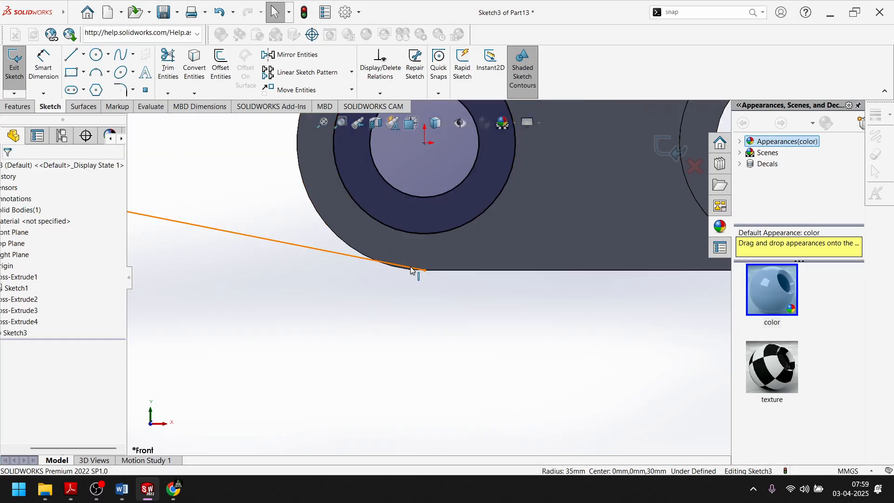
# Move the lower sloped line's free endpoint to about X -34.15, Y -34.84 mm, removing its coincidence with the round model edge
pyautogui.click(336, 237)
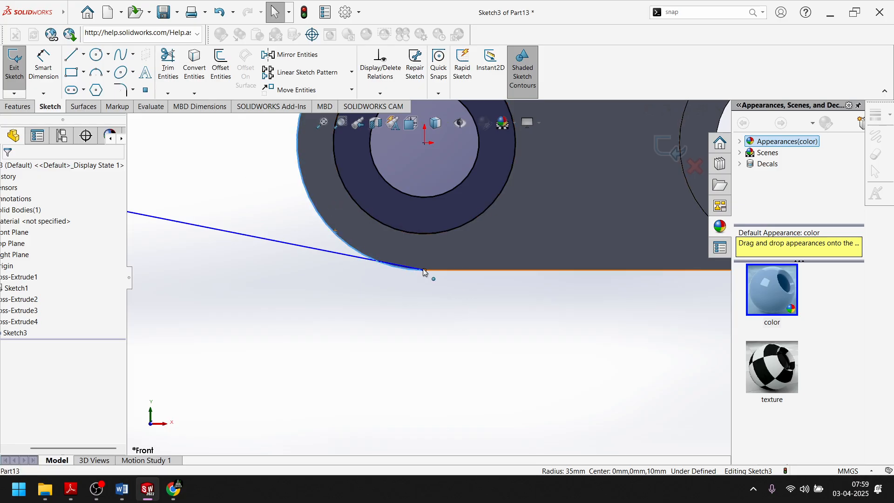
pyautogui.moveTo(425, 274)
pyautogui.mouseDown()
pyautogui.moveTo(368, 317)
pyautogui.moveTo(190, 318)
pyautogui.moveTo(236, 337)
pyautogui.mouseUp()
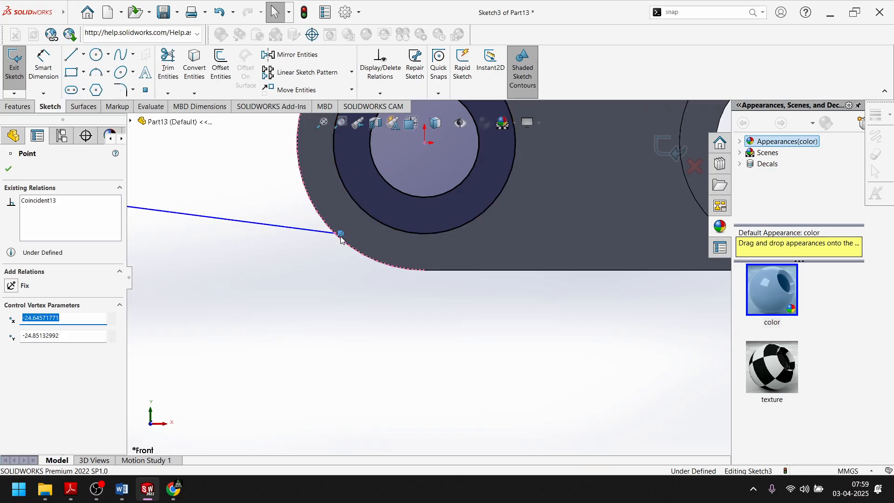
pyautogui.press('Delete')
pyautogui.moveTo(335, 234); pyautogui.dragTo(300, 268)
pyautogui.press('f')
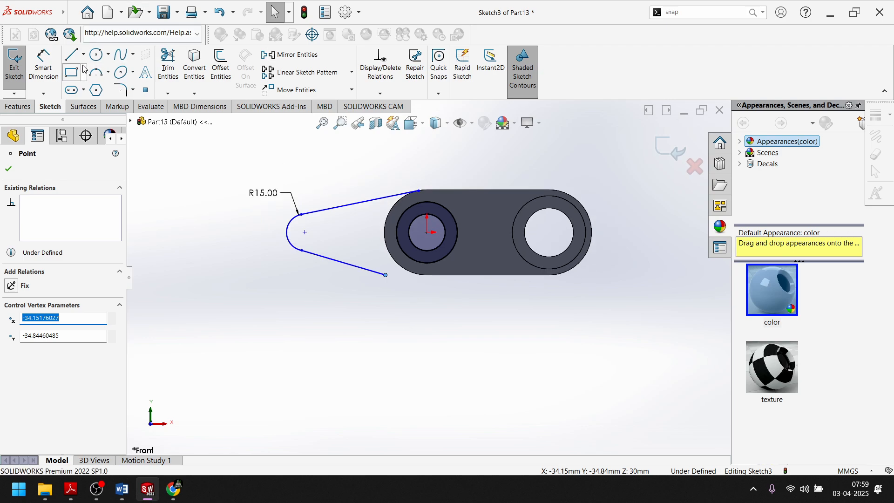
# Draw a 35 mm radius circle centered on the origin, snapped to the existing arm's rounded end
pyautogui.click(97, 54)
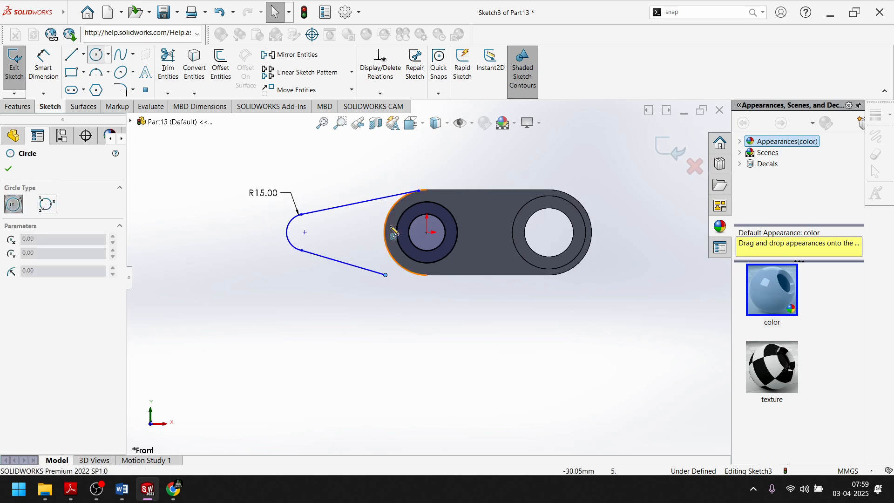
pyautogui.click(428, 233)
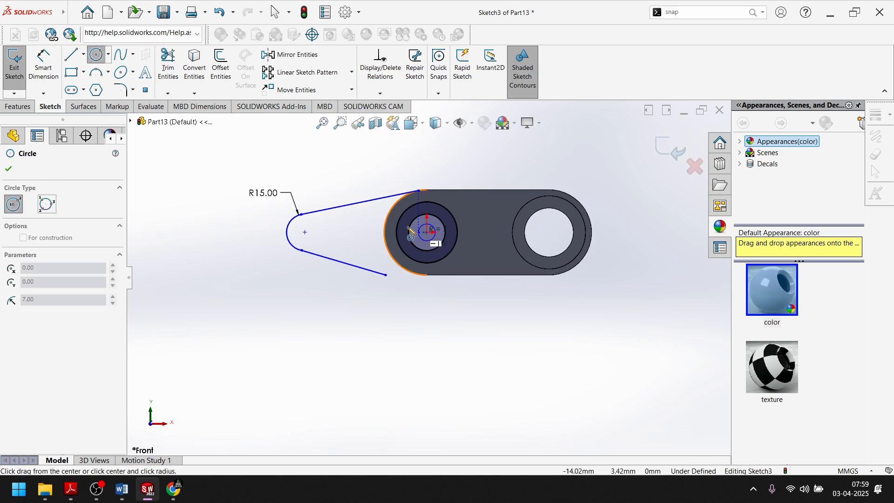
pyautogui.click(390, 216)
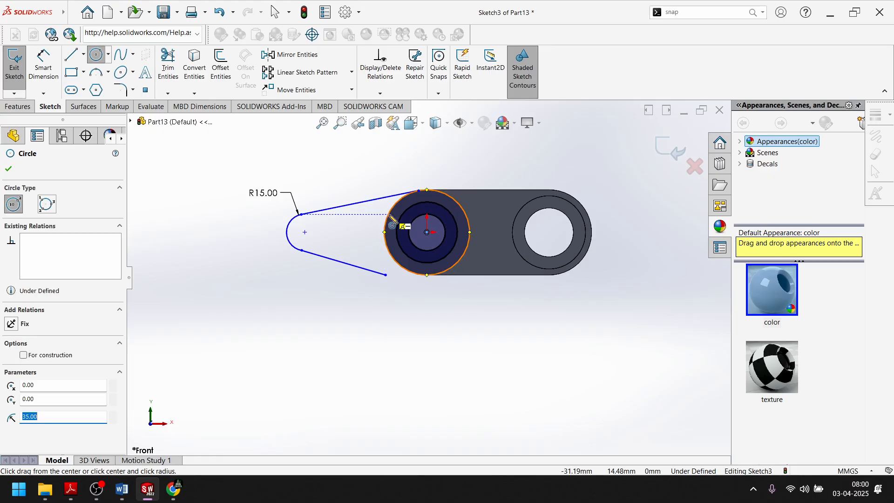
pyautogui.press('Escape')
# Add a tangent relation between the upper sloped line and the 35 mm radius circle
pyautogui.scroll(-2, 401, 196)
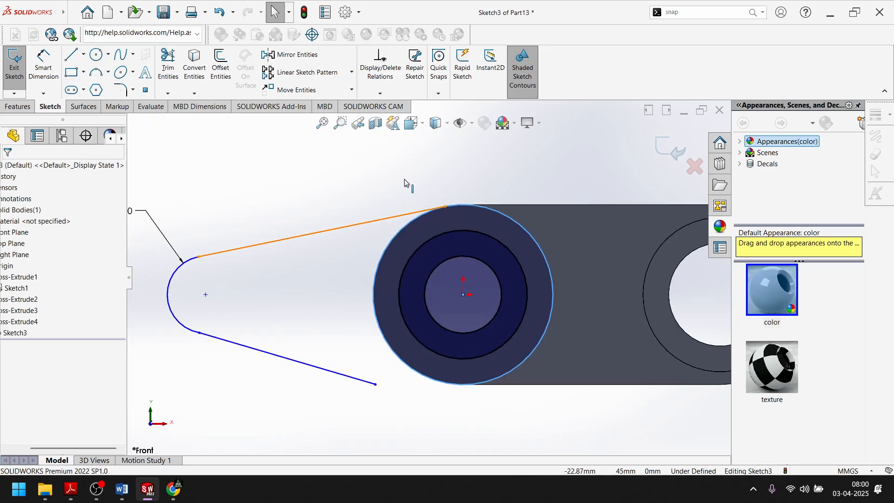
pyautogui.click(361, 225)
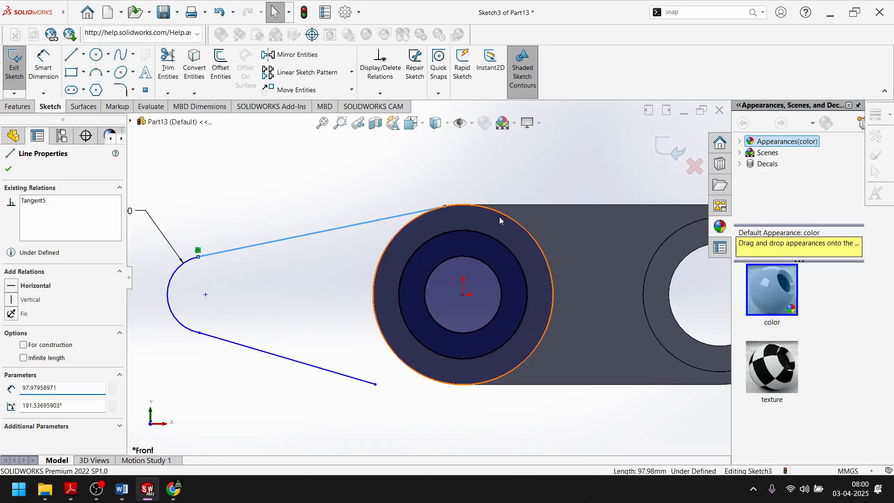
pyautogui.keyDown('ctrl'); pyautogui.click(499, 217); pyautogui.keyUp('ctrl')
pyautogui.click(462, 173)
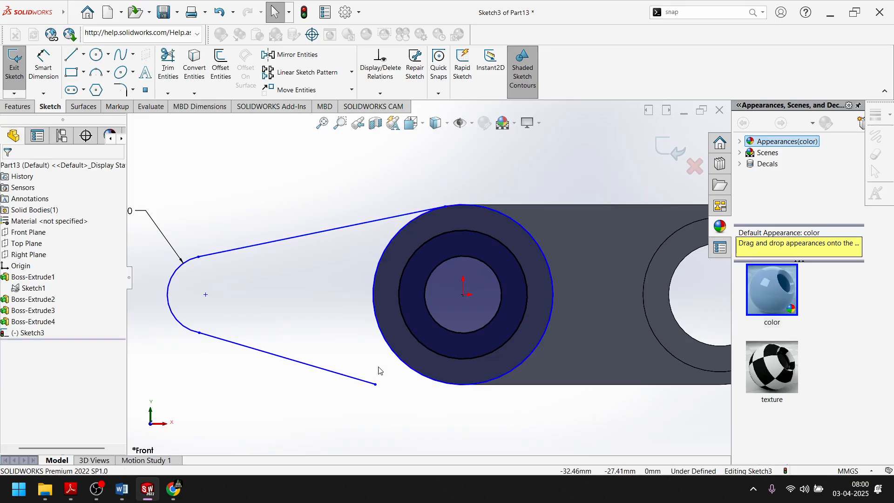
# Add a tangent relation between the lower sloped line and the 35 mm radius circle
pyautogui.click(353, 373)
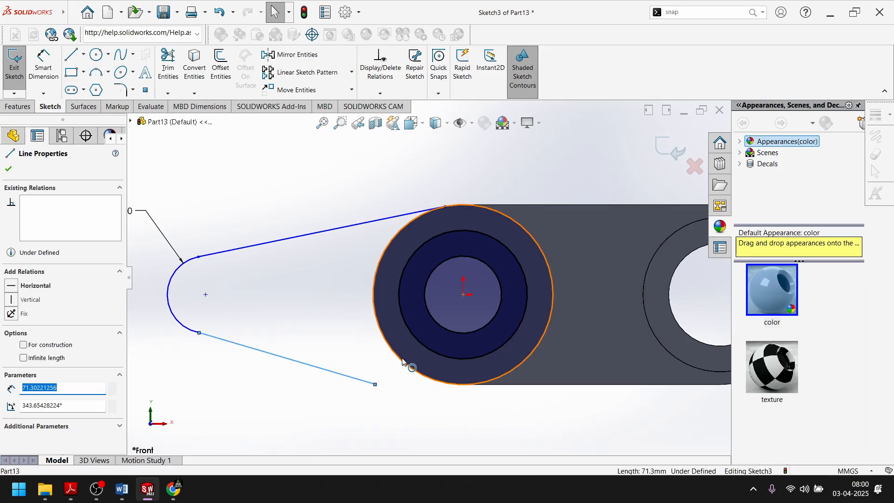
pyautogui.keyDown('ctrl'); pyautogui.click(404, 363); pyautogui.keyUp('ctrl')
pyautogui.click(428, 320)
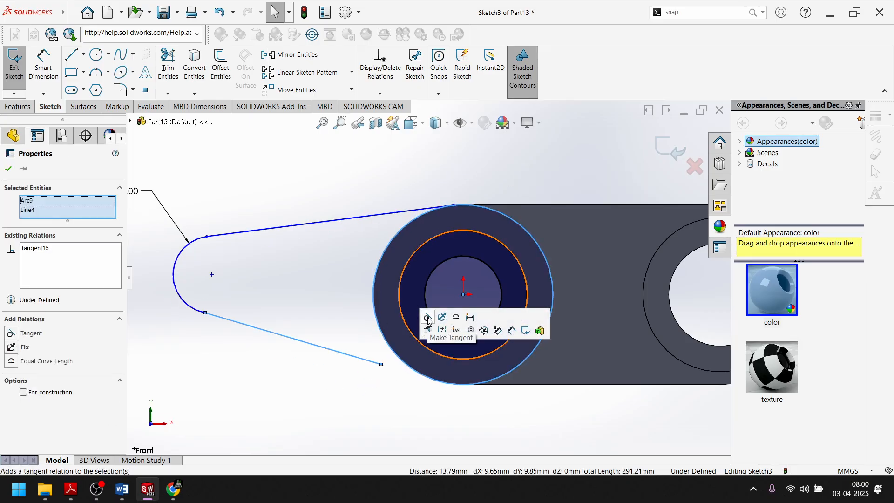
# Extend the lower sloped line's free endpoint to the large circle, making it coincident at about X -10.02, Y -34.9 mm
pyautogui.click(382, 375)
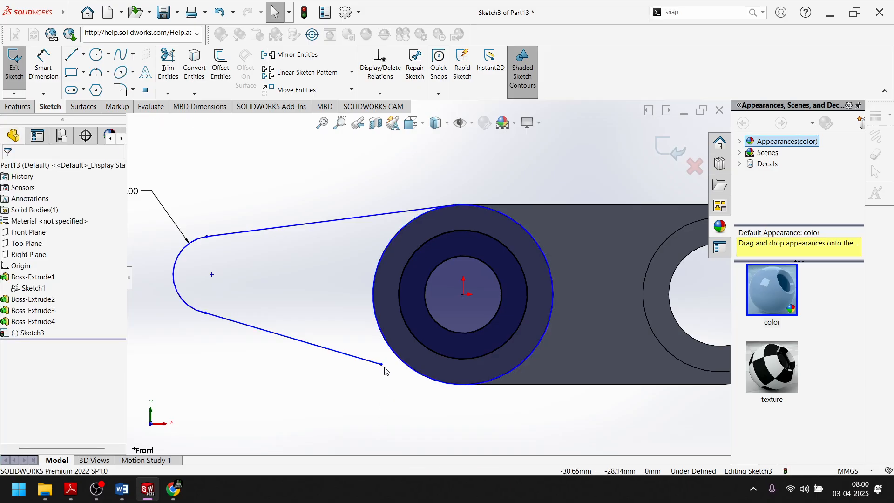
pyautogui.moveTo(381, 367)
pyautogui.mouseDown()
pyautogui.moveTo(404, 373)
pyautogui.moveTo(379, 368)
pyautogui.mouseUp()
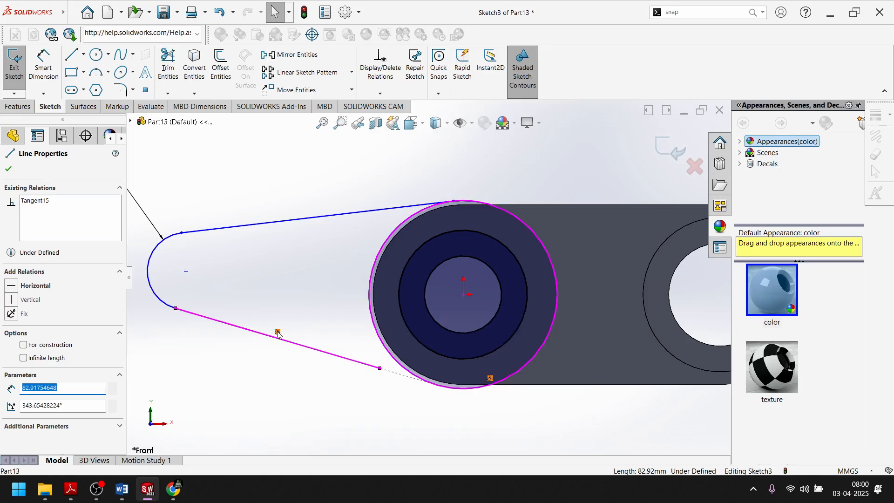
pyautogui.click(380, 368)
pyautogui.moveTo(403, 373); pyautogui.dragTo(445, 391)
pyautogui.scroll(-2, 437, 402)
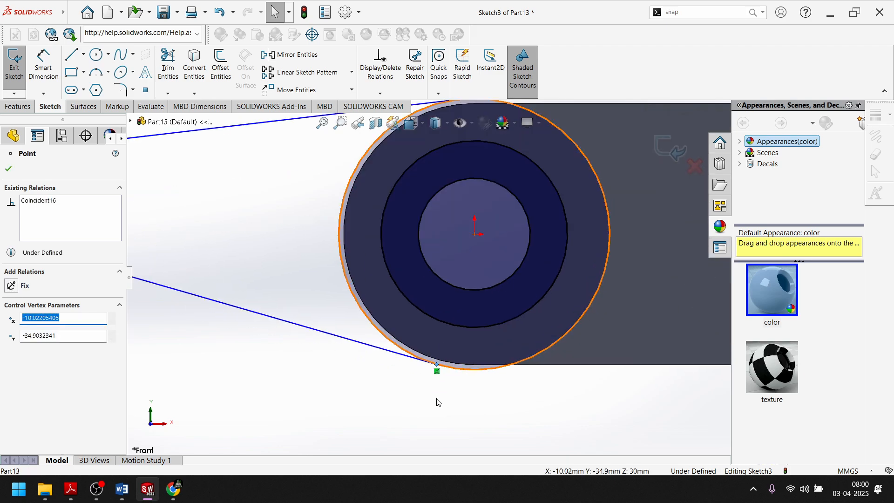
pyautogui.scroll(2, 366, 392)
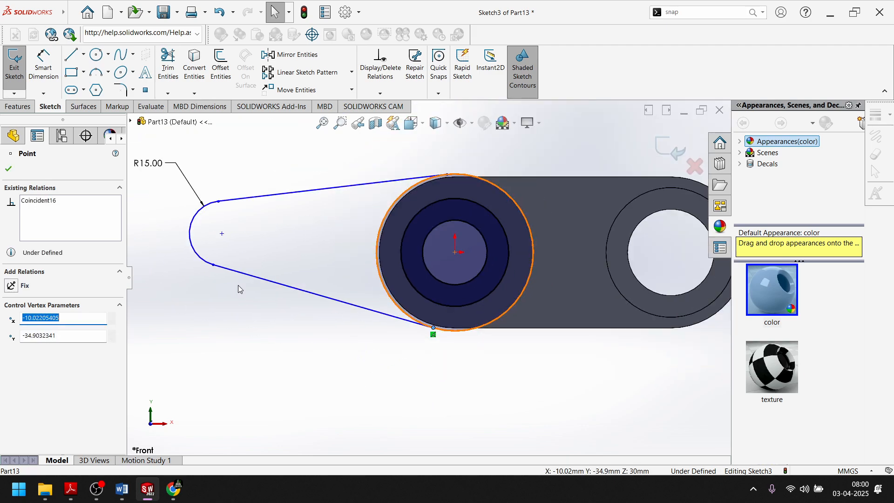
pyautogui.click(10, 168)
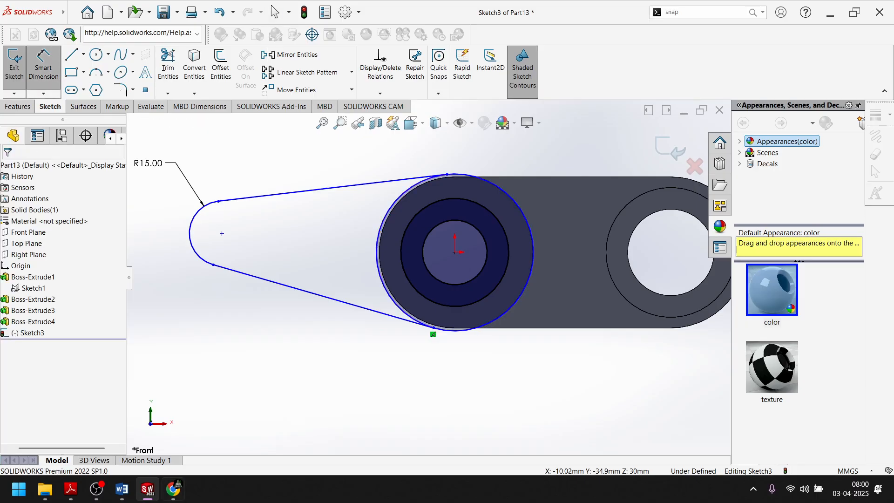
# Check the circle size in the PDF drawing and place a diameter dimension on the large circle centered on the origin
pyautogui.click(148, 493)
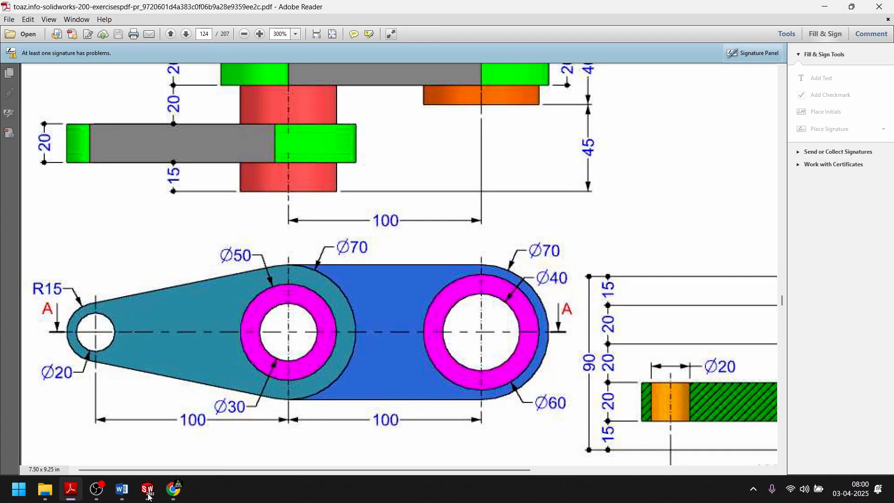
pyautogui.click(148, 495)
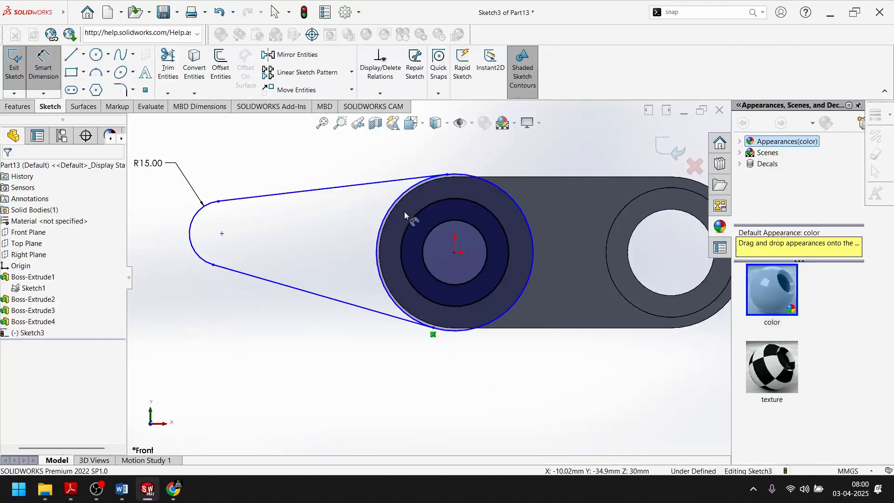
pyautogui.click(389, 208)
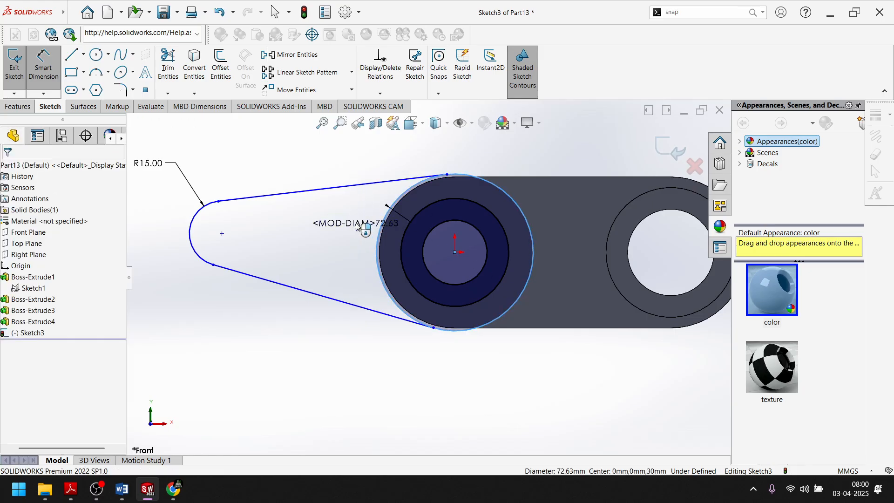
pyautogui.click(357, 223)
pyautogui.write('35')
pyautogui.press('Return')
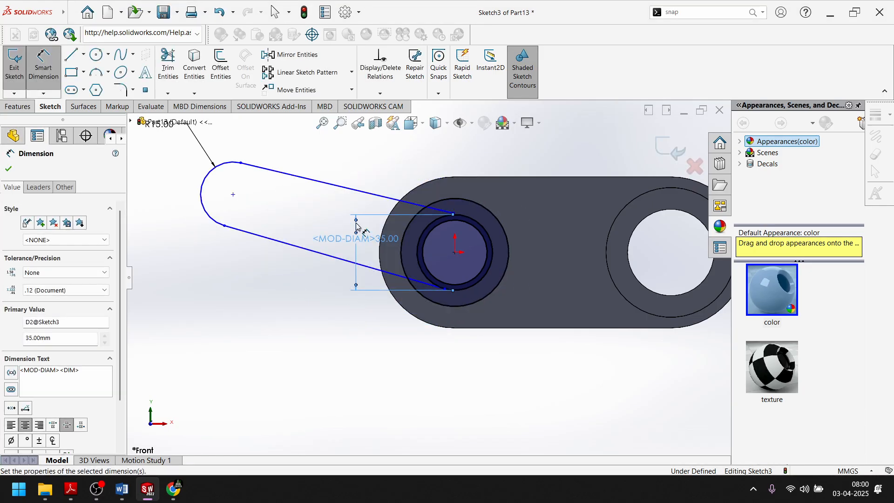
pyautogui.hotkey('ctrl', 'z')
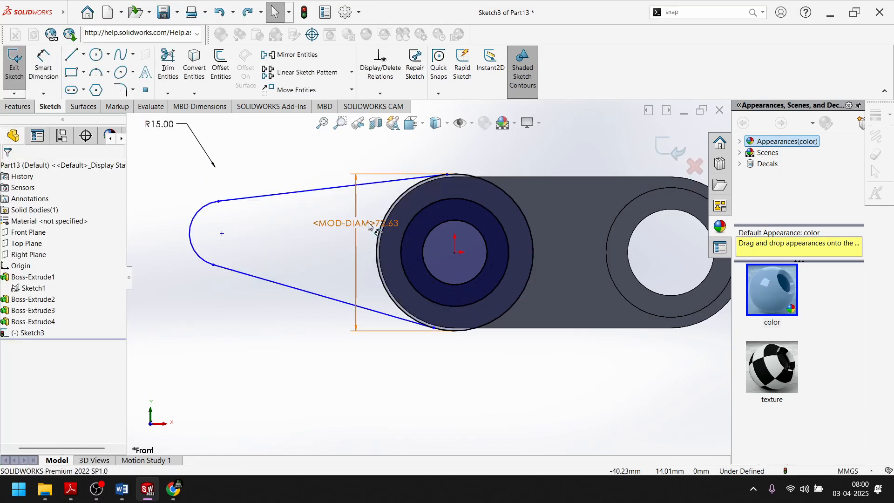
# Set the large circle's diameter to 70 mm
pyautogui.doubleClick(347, 224)
pyautogui.write('70')
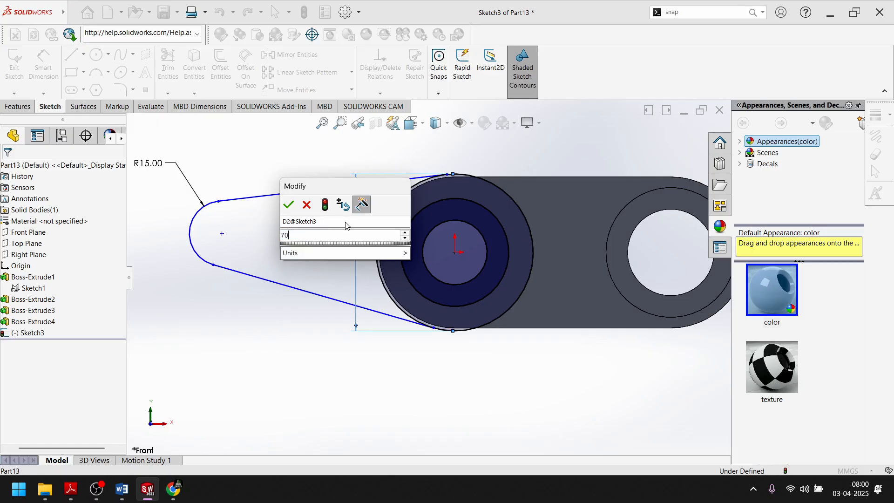
pyautogui.press('Return')
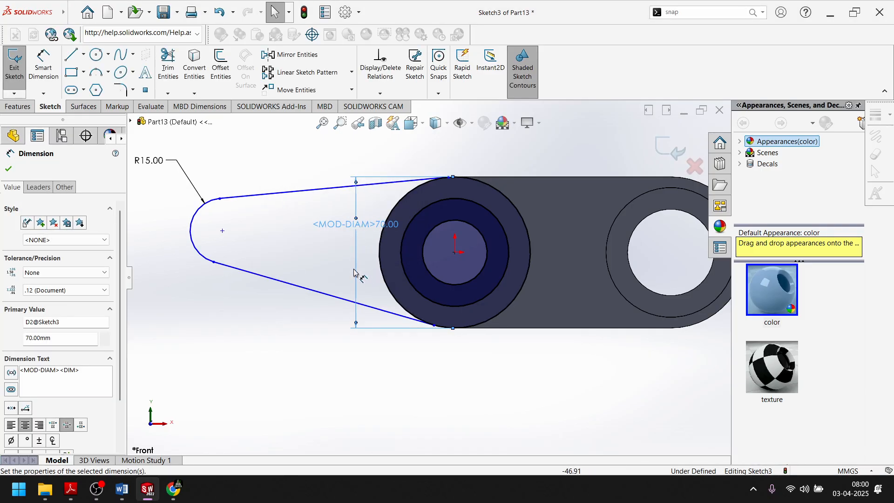
pyautogui.click(9, 169)
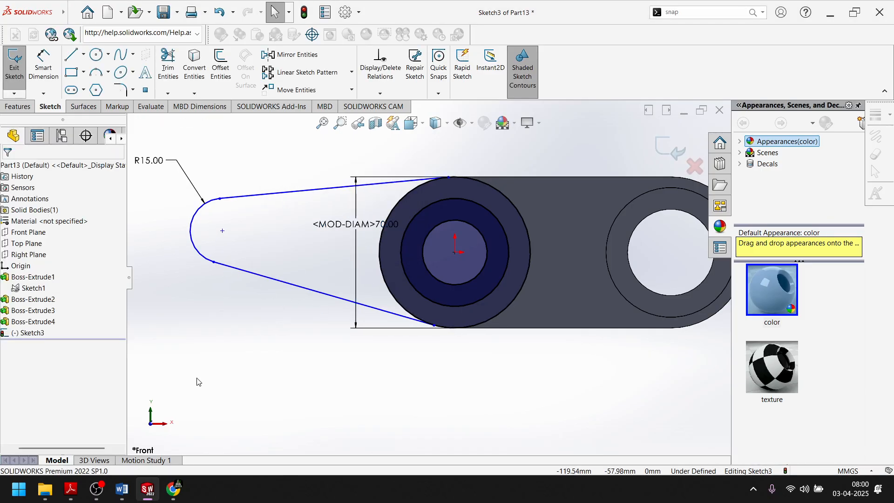
# Add a horizontal relation between the R15 arc's center and the origin
pyautogui.click(222, 232)
pyautogui.keyDown('ctrl'); pyautogui.click(453, 253); pyautogui.keyUp('ctrl')
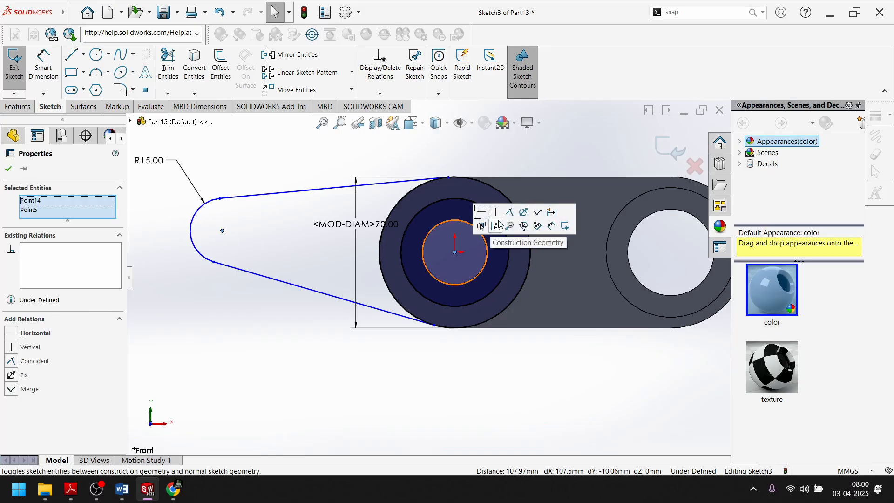
pyautogui.click(481, 211)
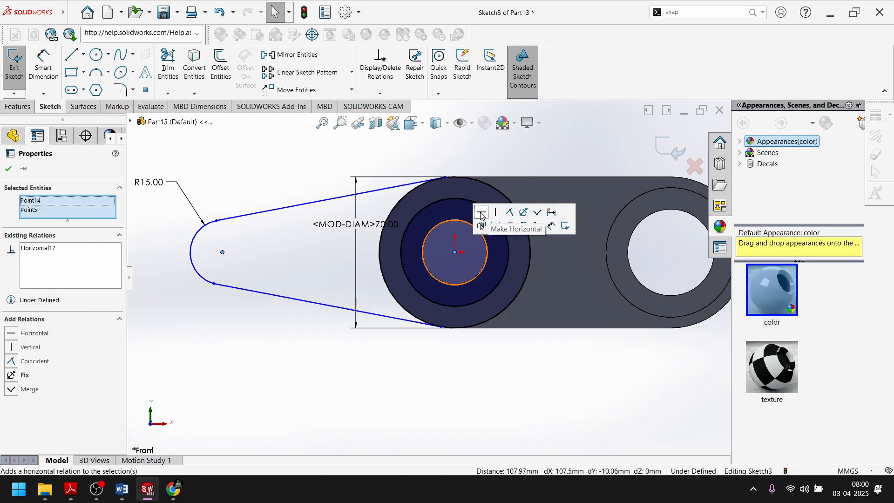
pyautogui.click(10, 169)
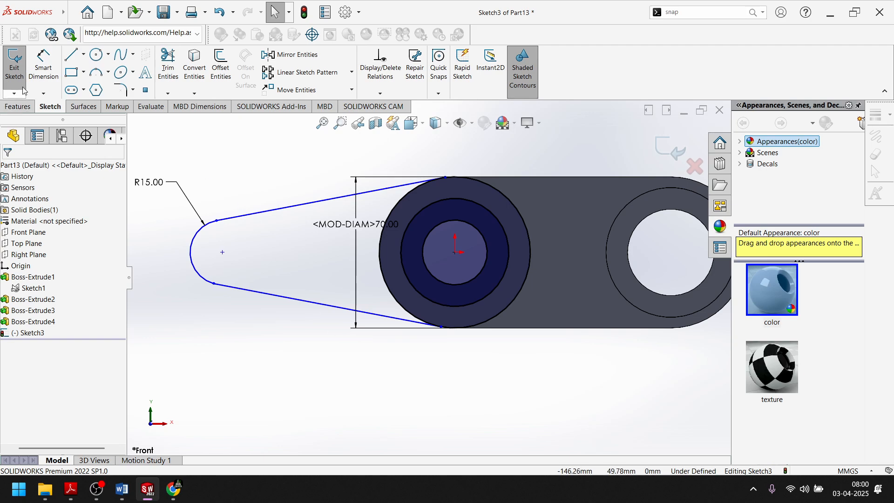
# Examine whether the two sloped lines meet the 70 mm circle cleanly at their tangent endpoints or need trimming
pyautogui.click(168, 65)
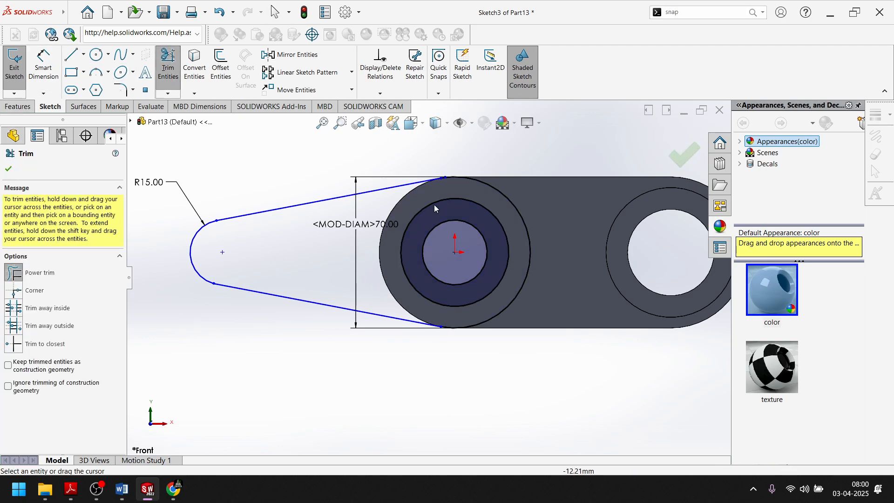
pyautogui.scroll(-3, 437, 200)
pyautogui.scroll(-3, 448, 443)
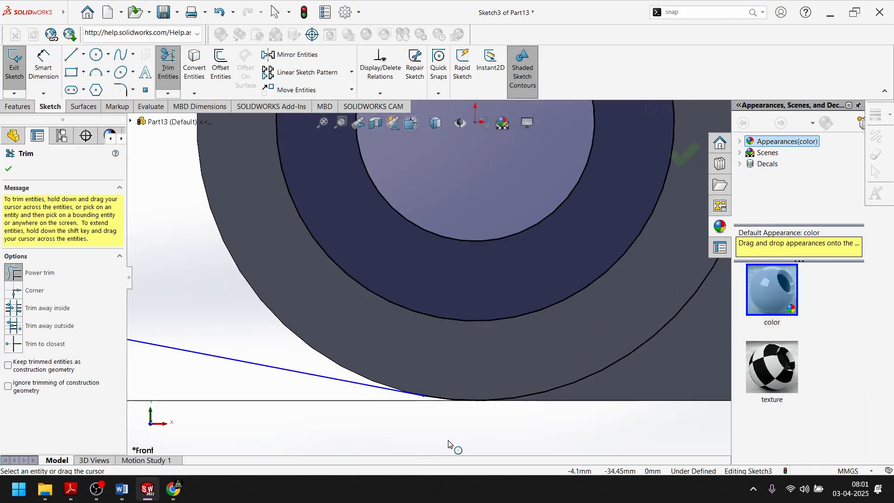
pyautogui.scroll(-3, 448, 444)
pyautogui.scroll(10, 440, 322)
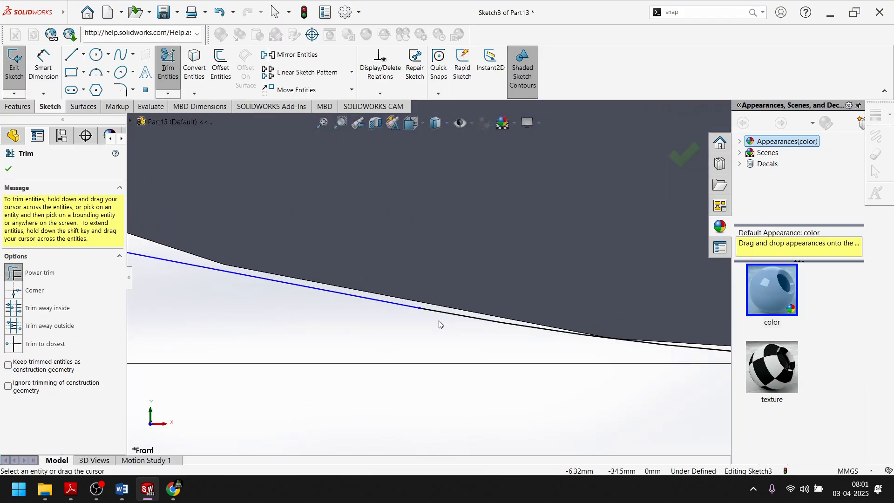
pyautogui.scroll(-3, 357, 244)
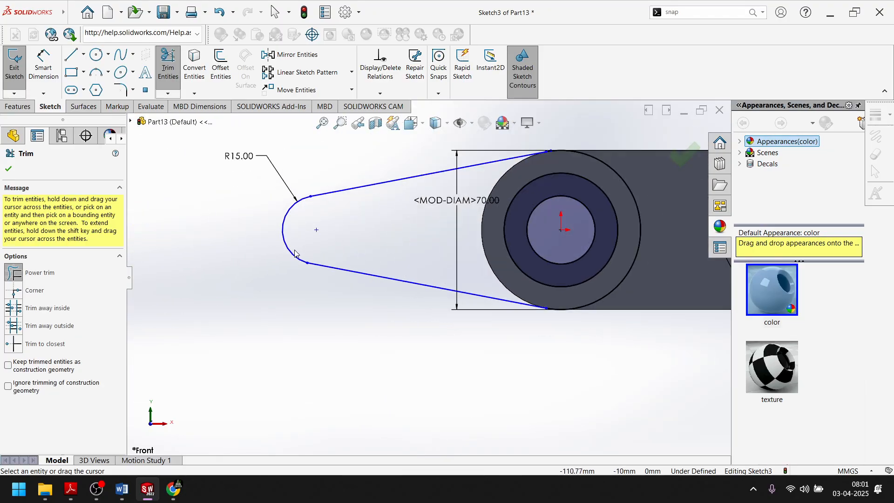
pyautogui.scroll(3, 415, 227)
pyautogui.scroll(-4, 506, 206)
pyautogui.scroll(-6, 479, 248)
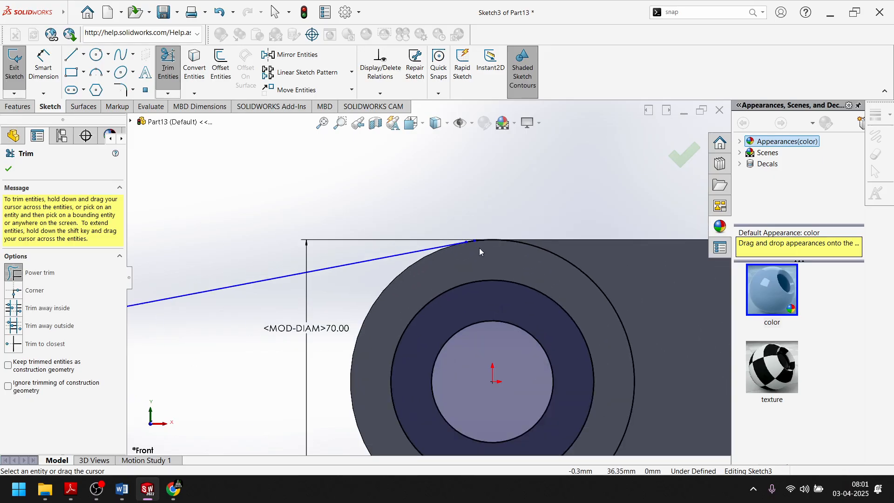
pyautogui.scroll(-2, 405, 254)
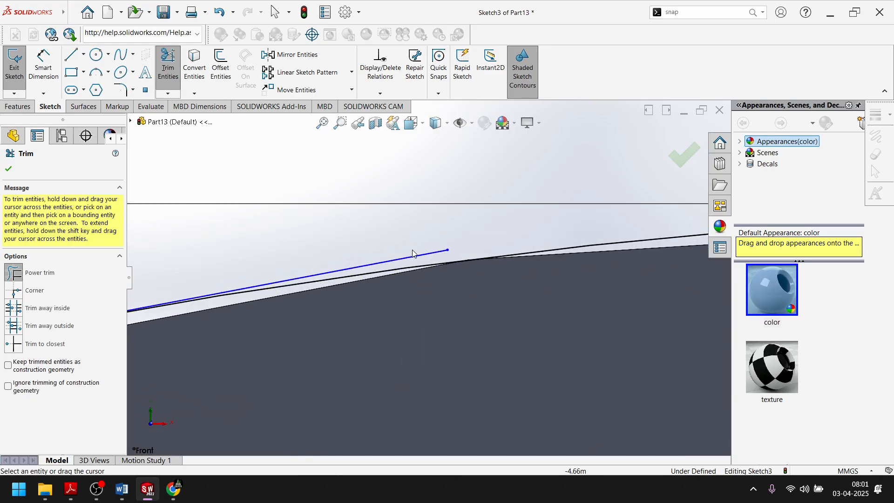
pyautogui.scroll(5, 433, 252)
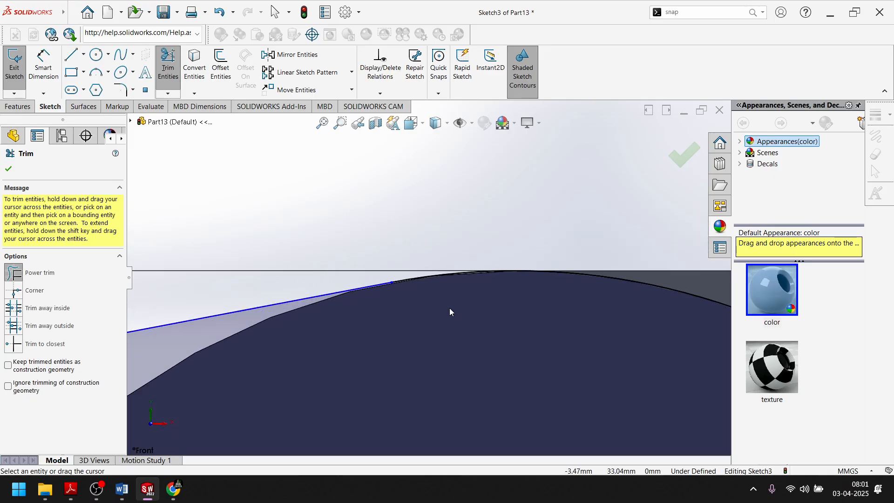
pyautogui.scroll(6, 450, 303)
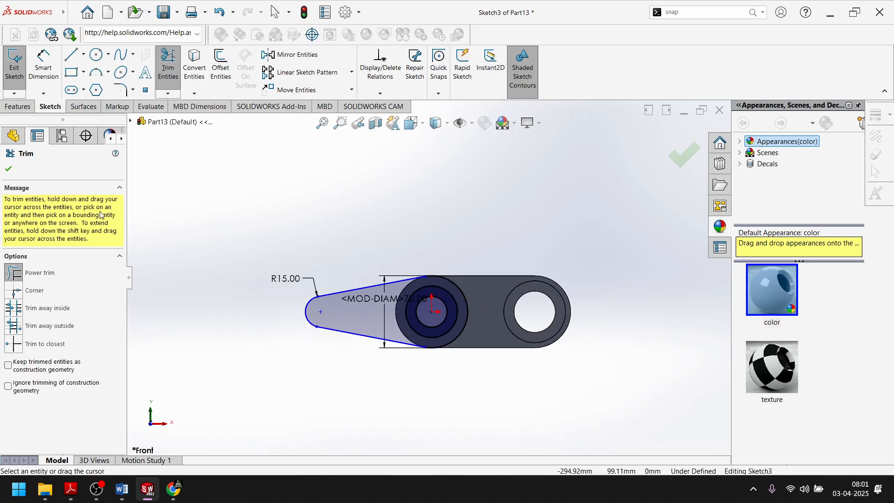
pyautogui.click(13, 171)
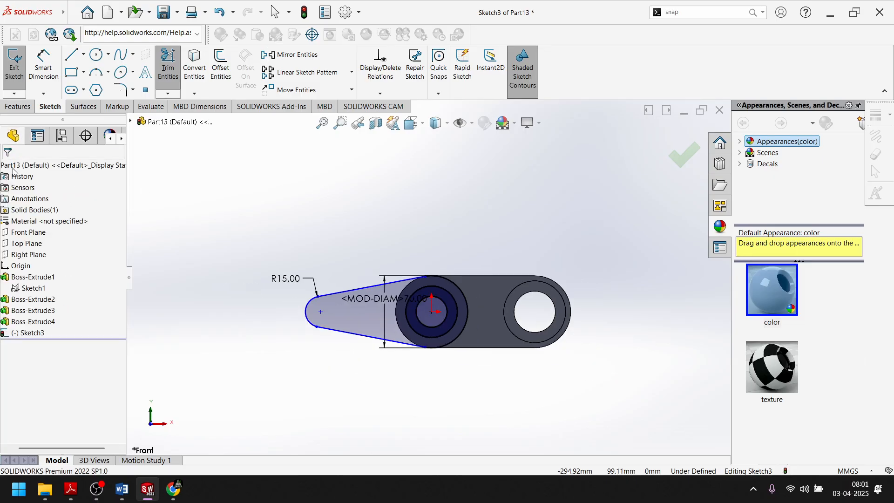
# Draw a circle of about 13 mm radius centered on the R15 arc's center at the arm's narrow end
pyautogui.click(146, 492)
pyautogui.click(147, 493)
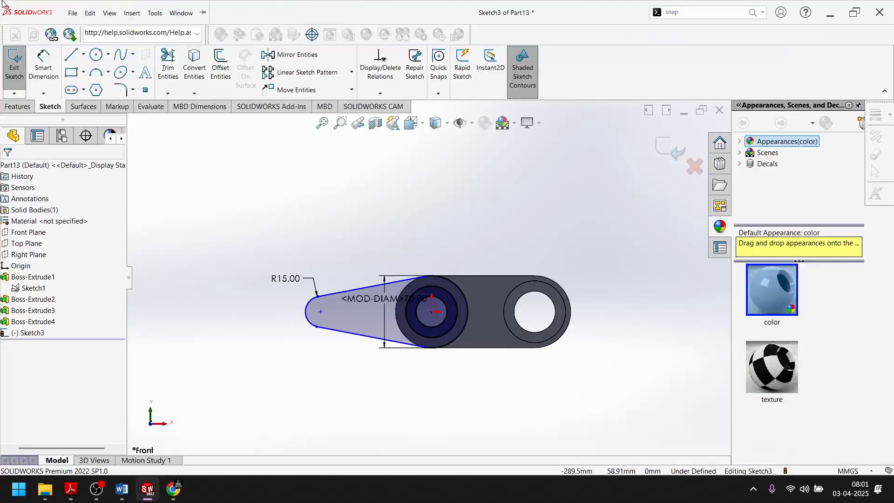
pyautogui.click(97, 55)
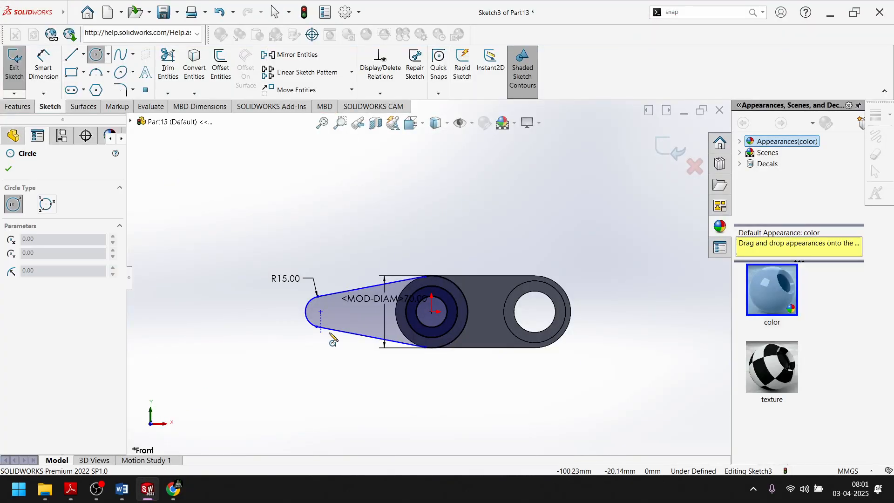
pyautogui.click(321, 312)
pyautogui.click(334, 314)
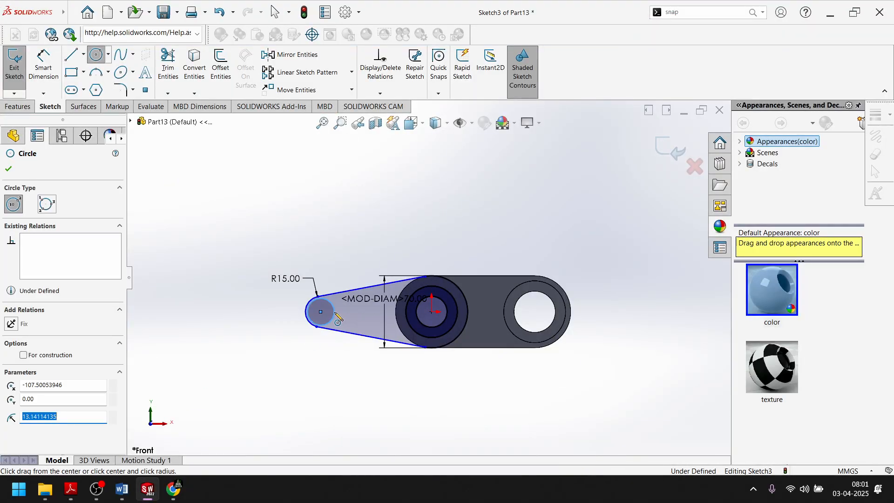
pyautogui.click(9, 170)
# Dimension the small circle at the narrow end with a diameter of 20 mm
pyautogui.click(43, 65)
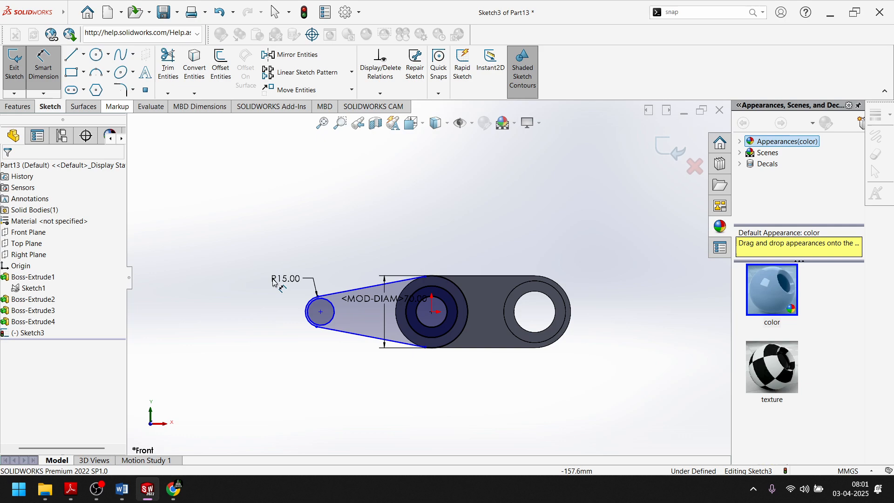
pyautogui.click(334, 311)
pyautogui.click(336, 242)
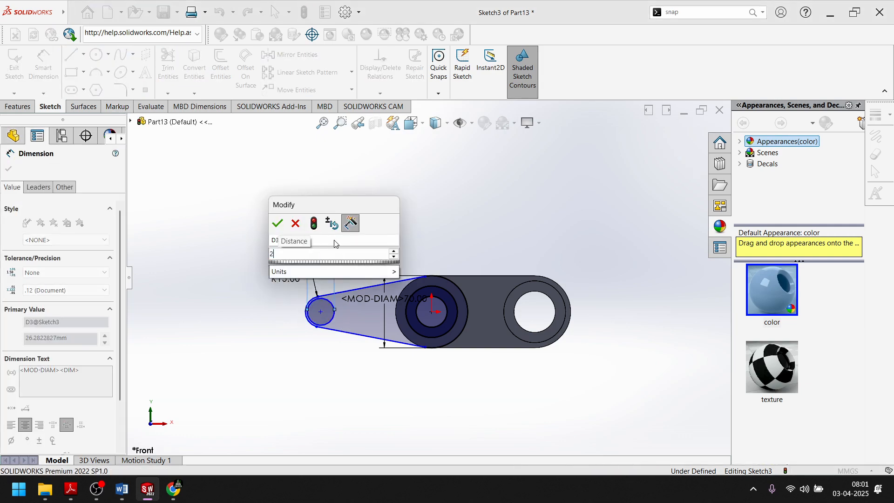
pyautogui.press('Return')
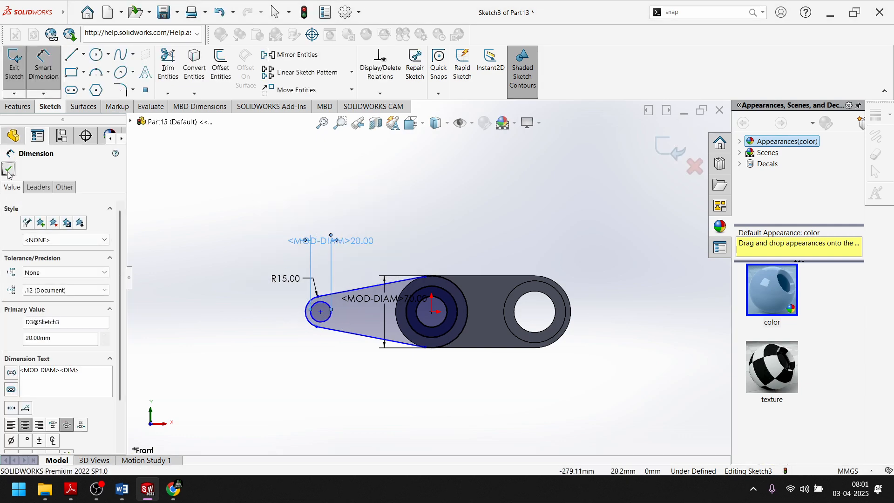
pyautogui.click(8, 170)
# Finish the sketch and extrude the tapered arm's region 20 mm, leaving the narrow-end hole and the central boss area open
pyautogui.click(676, 152)
pyautogui.scroll(2, 543, 221)
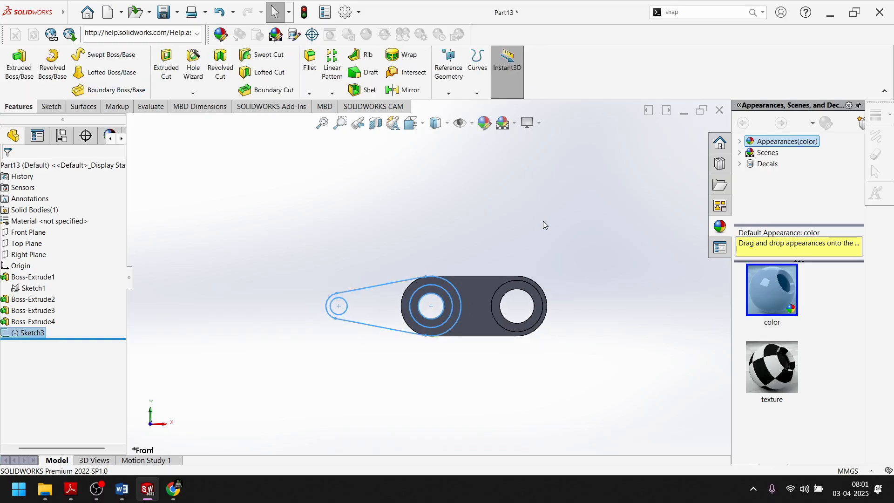
pyautogui.moveTo(543, 220)
pyautogui.mouseDown(button='middle')
pyautogui.moveTo(485, 252)
pyautogui.moveTo(501, 295)
pyautogui.mouseUp(button='middle')
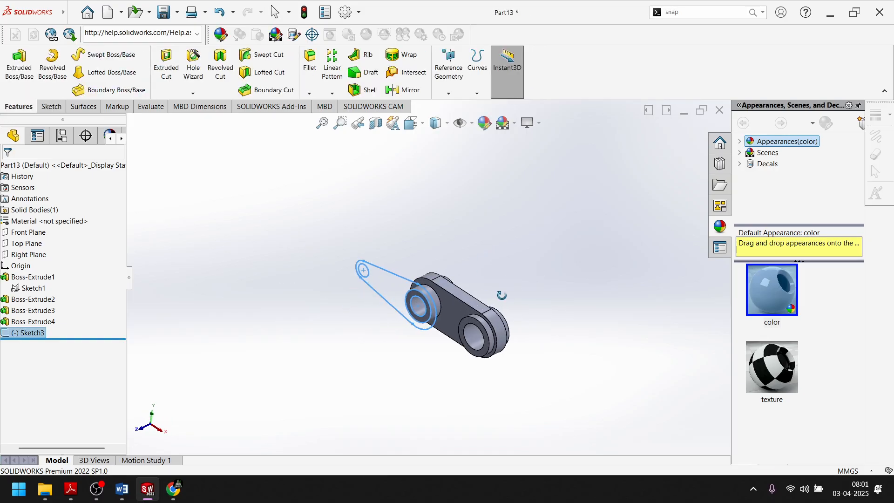
pyautogui.click(19, 70)
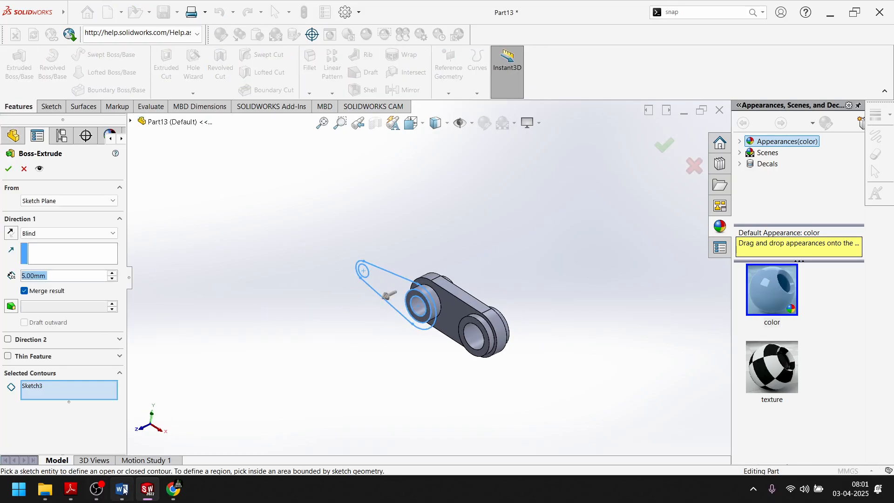
pyautogui.click(147, 491)
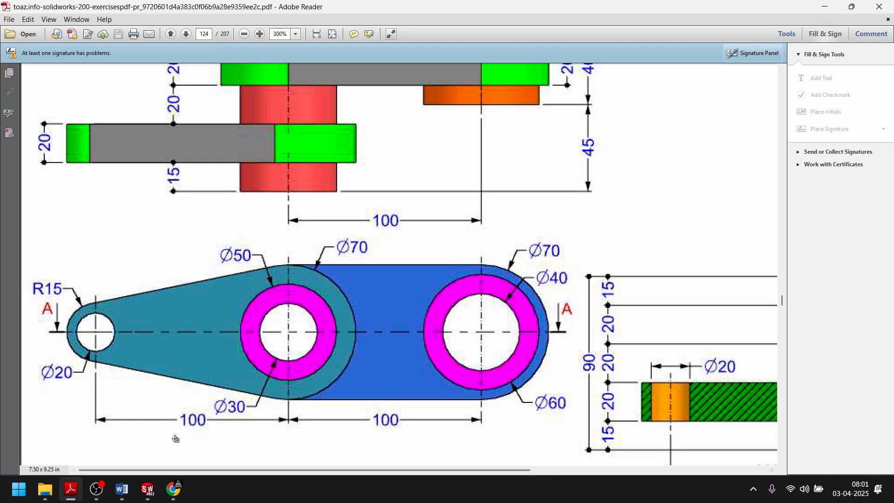
pyautogui.click(147, 489)
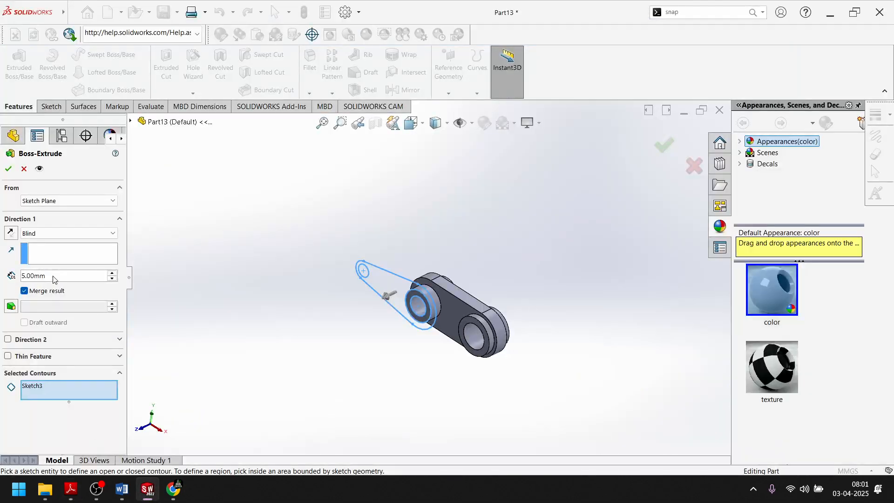
pyautogui.moveTo(51, 279); pyautogui.dragTo(23, 277)
pyautogui.write('20')
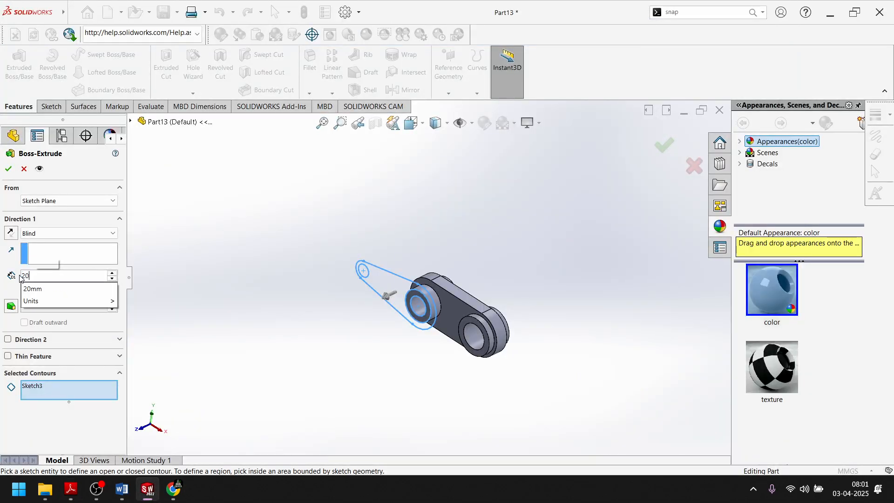
pyautogui.press('Return')
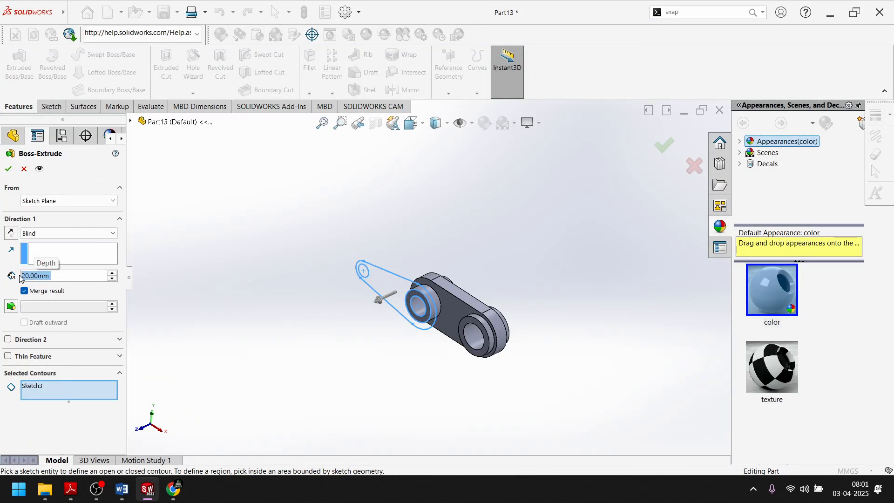
pyautogui.click(381, 287)
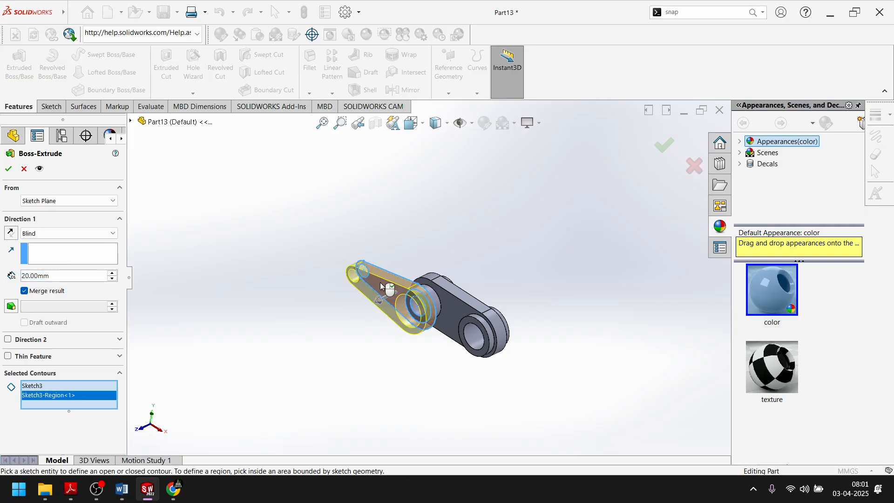
pyautogui.click(9, 169)
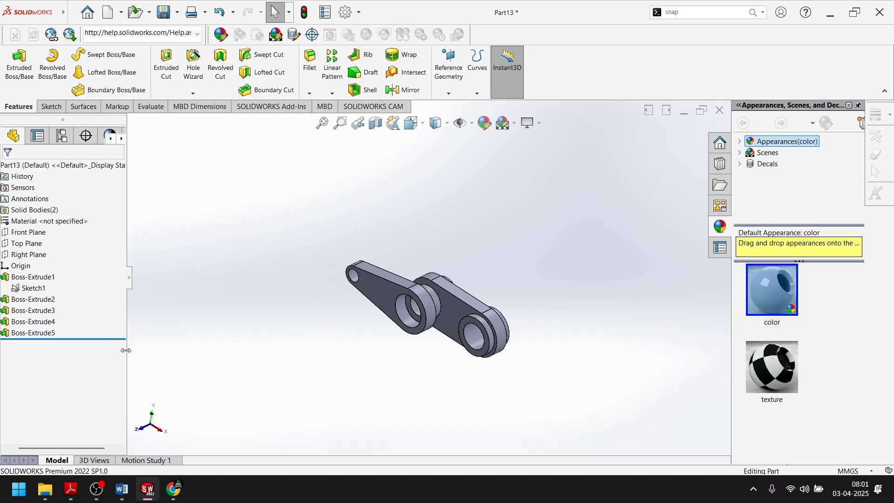
# Reuse the tapered arm's sketch to extrude the ring region around the central bore 35 mm, merged with the existing bodies
pyautogui.moveTo(126, 350); pyautogui.dragTo(157, 351)
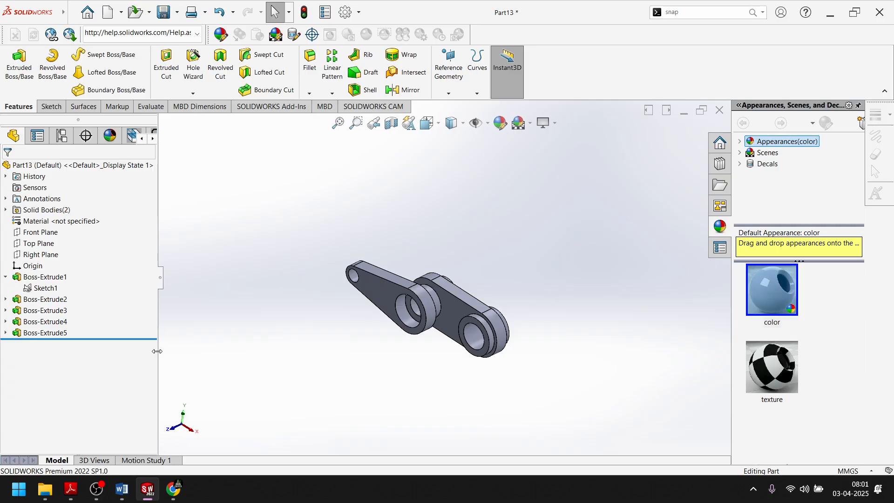
pyautogui.click(7, 332)
pyautogui.click(40, 343)
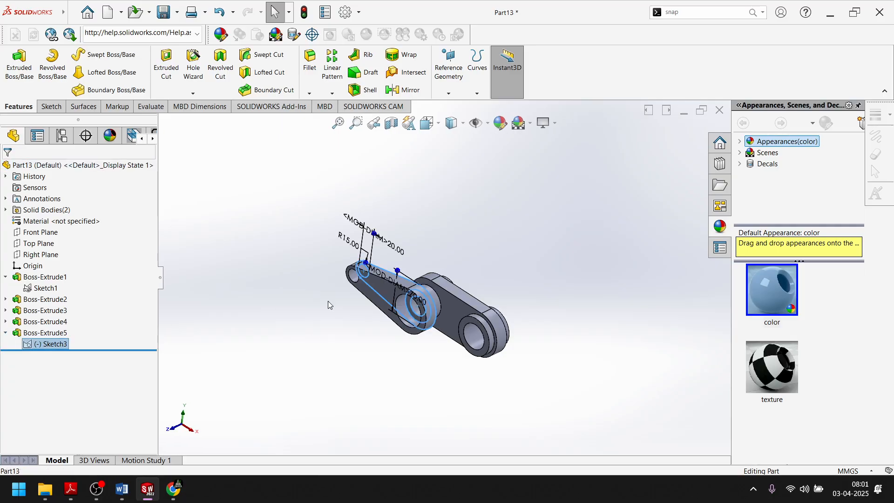
pyautogui.click(19, 63)
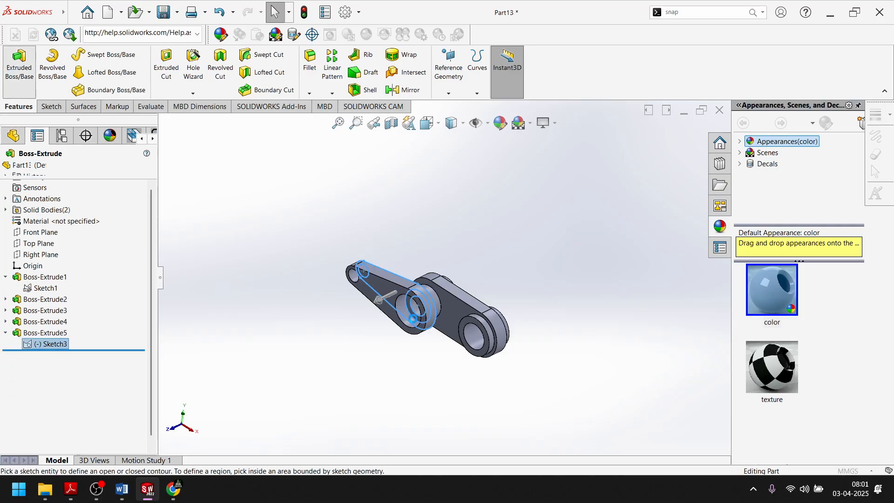
pyautogui.scroll(-5, 434, 289)
pyautogui.click(445, 242)
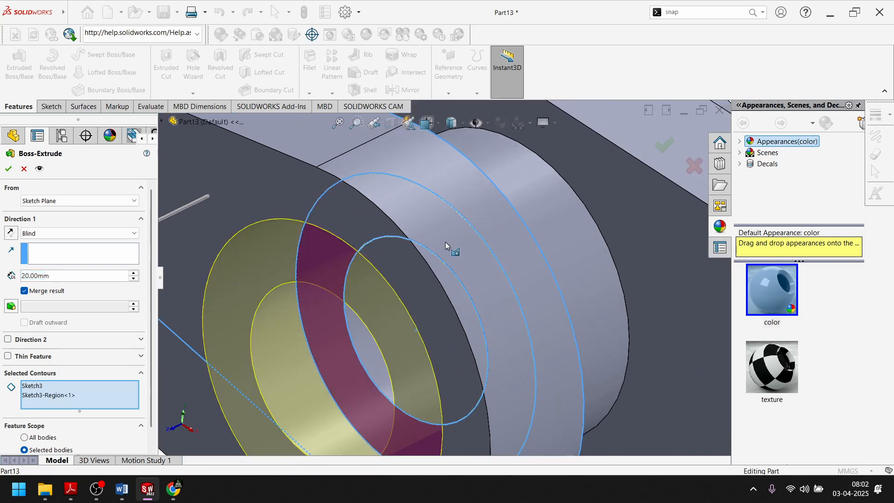
pyautogui.click(147, 491)
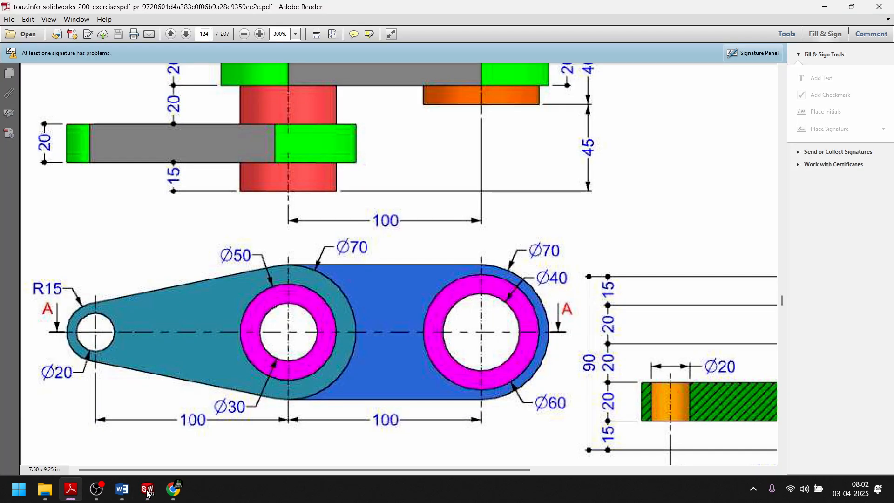
pyautogui.click(148, 491)
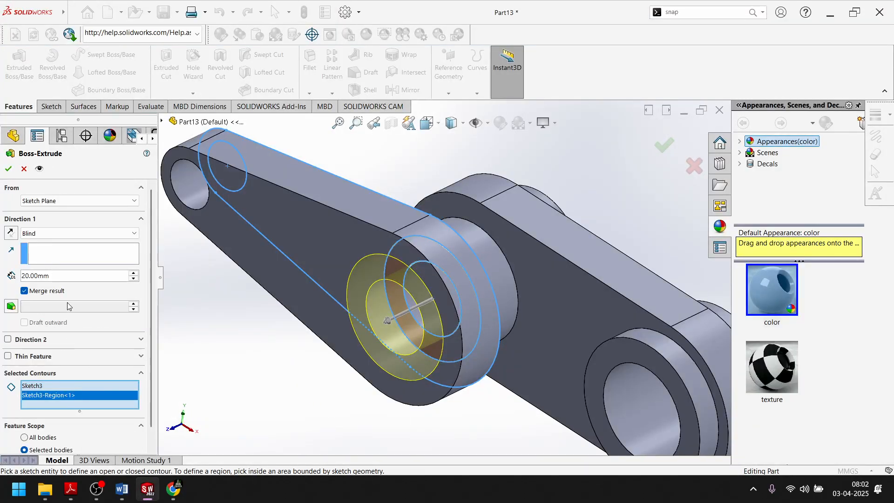
pyautogui.doubleClick(48, 275)
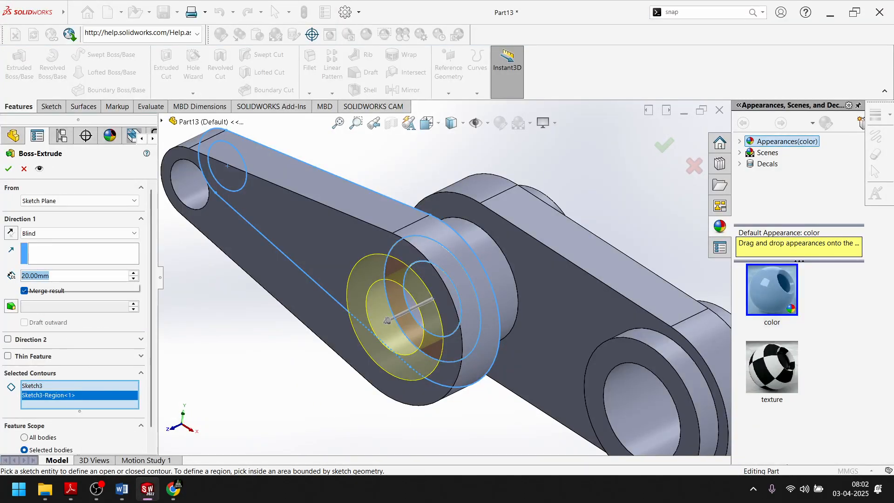
pyautogui.write('35')
pyautogui.press('Return')
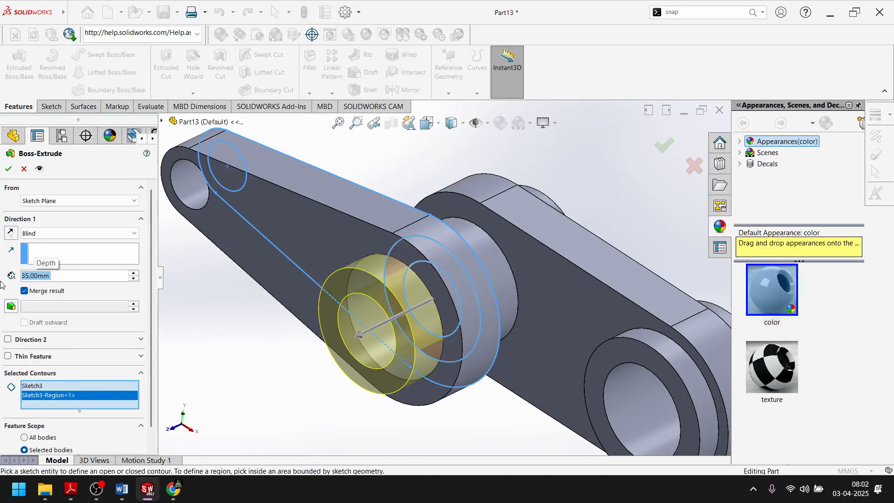
pyautogui.click(8, 171)
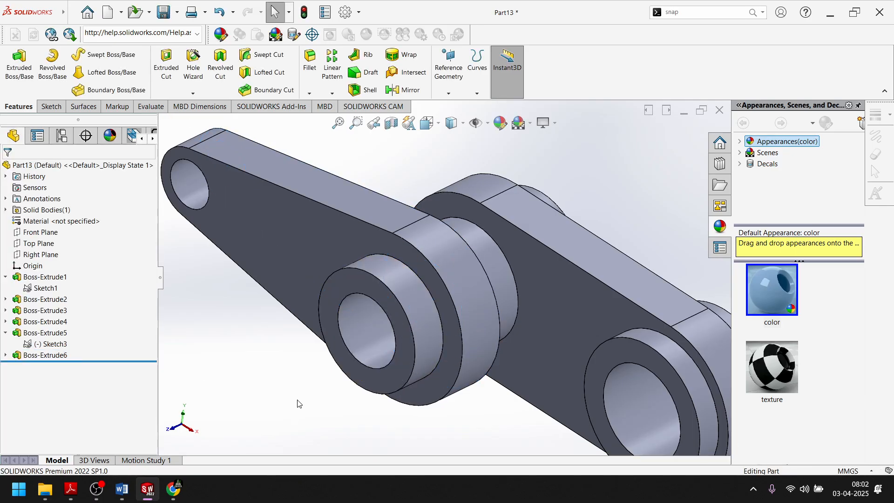
pyautogui.press('space')
pyautogui.click(446, 390)
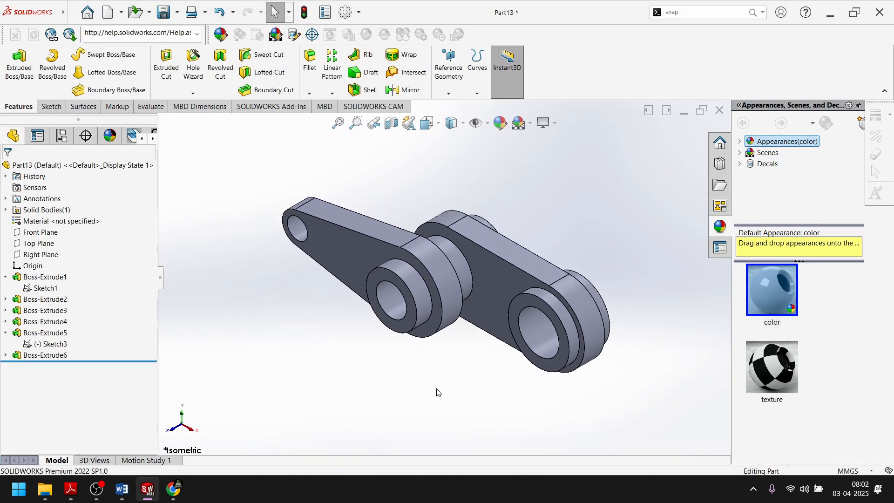